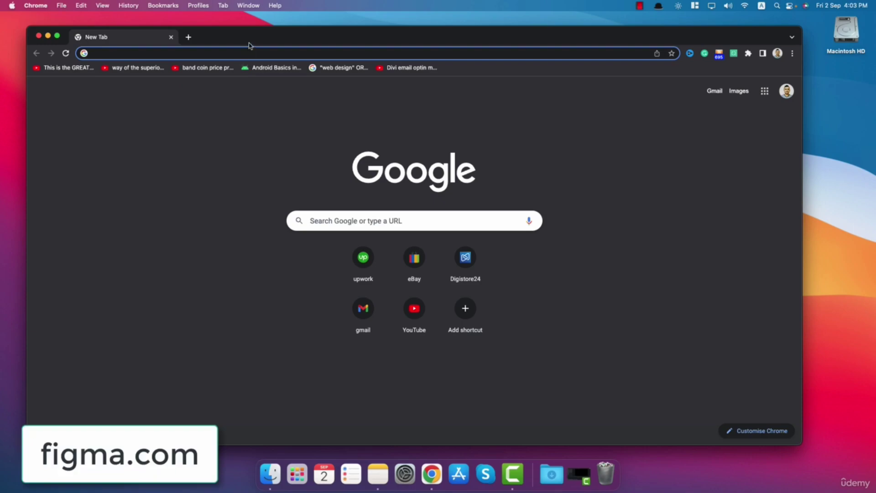
# Open figma.com, create a new design file and add a 1440 × 1024 Desktop preset frame
pyautogui.write('figma.com/files/recent?fuid=973748021607773487')
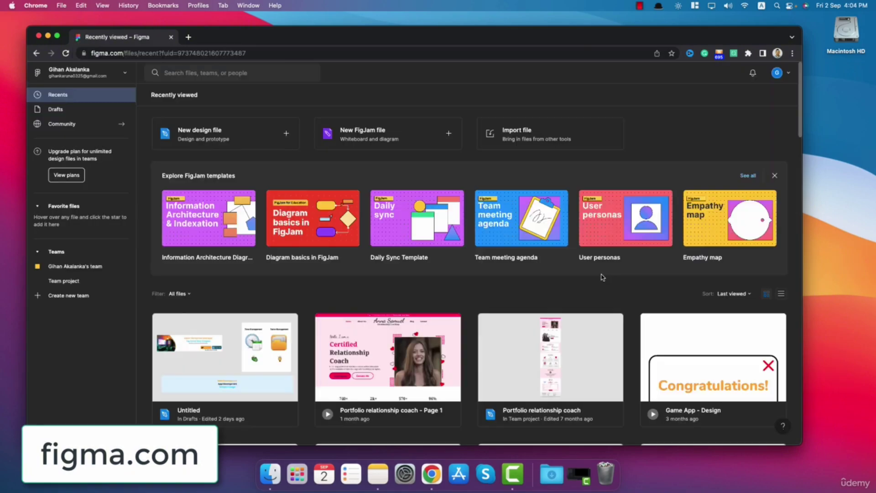
pyautogui.click(200, 136)
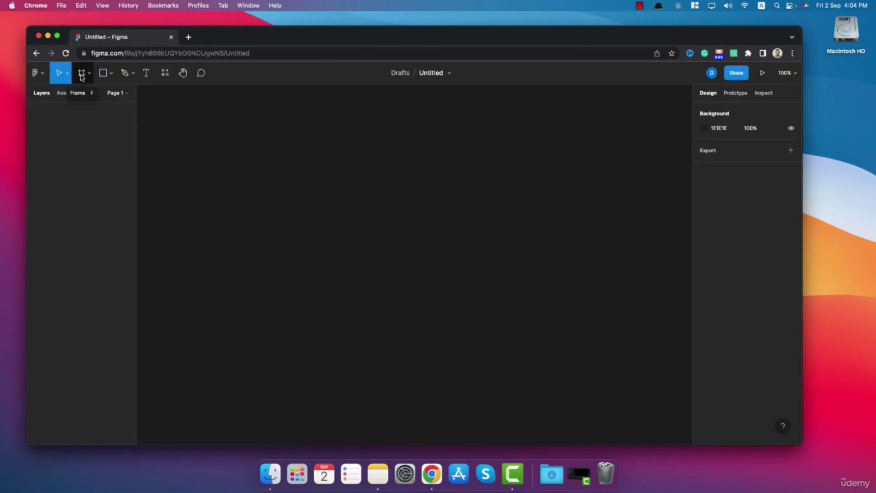
pyautogui.click(81, 77)
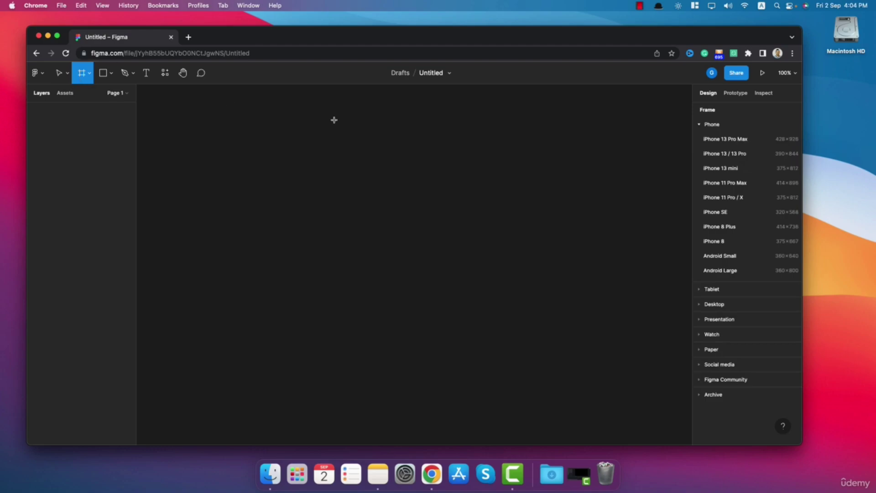
pyautogui.click(701, 308)
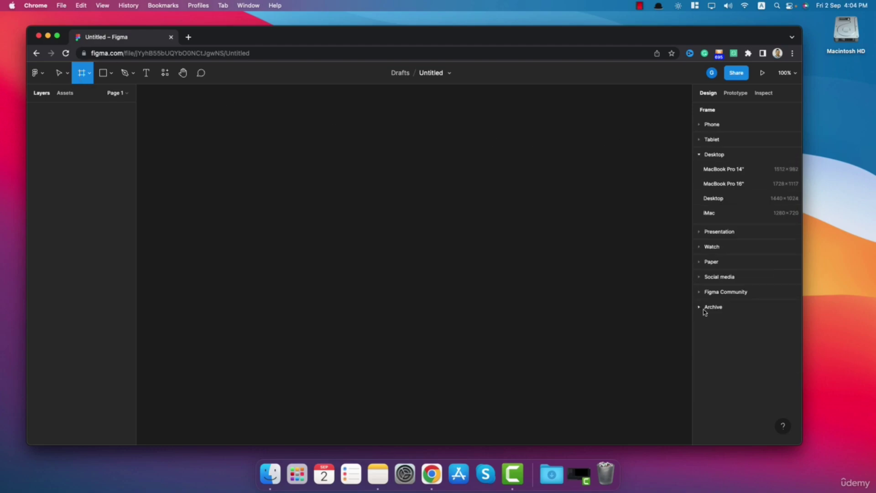
pyautogui.click(720, 197)
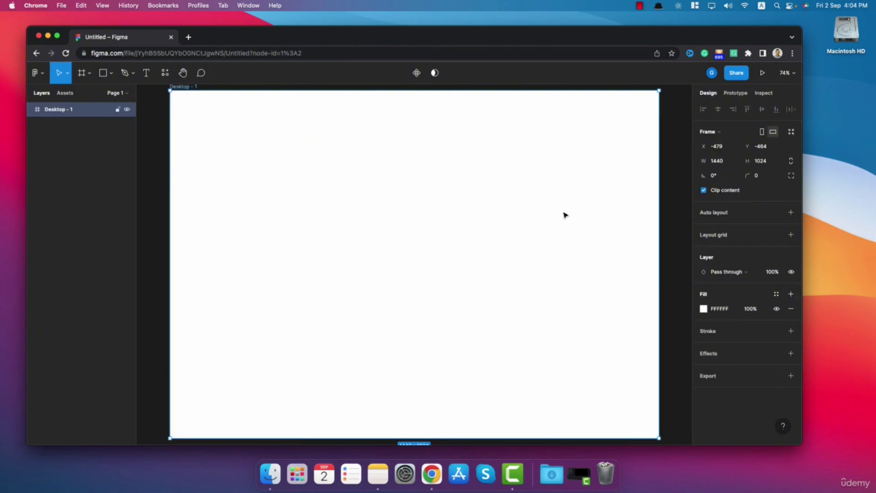
# Rename the desktop frame as Moodboard
pyautogui.rightClick(59, 112)
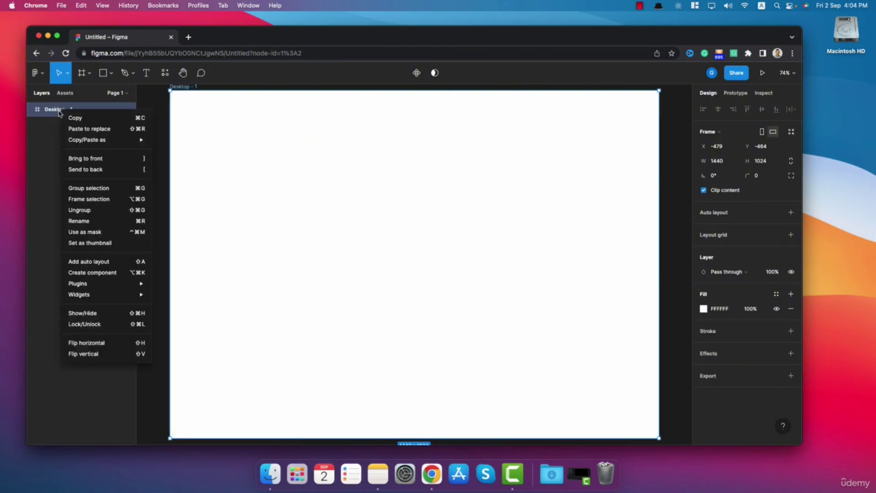
pyautogui.click(90, 221)
pyautogui.write('Mo')
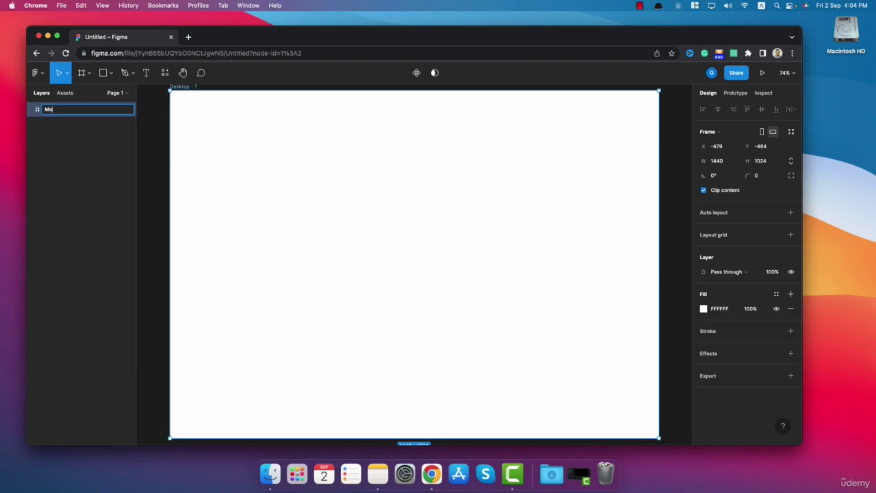
pyautogui.write('odboard')
pyautogui.press('Return')
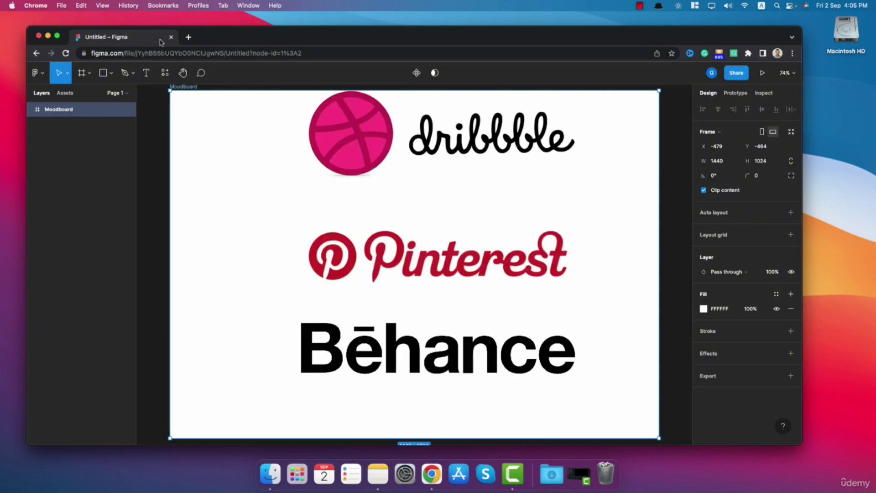
# Open dribbble.com in a new browser tab and search its shots for "clinic"
pyautogui.click(188, 37)
pyautogui.write('dribbble.com')
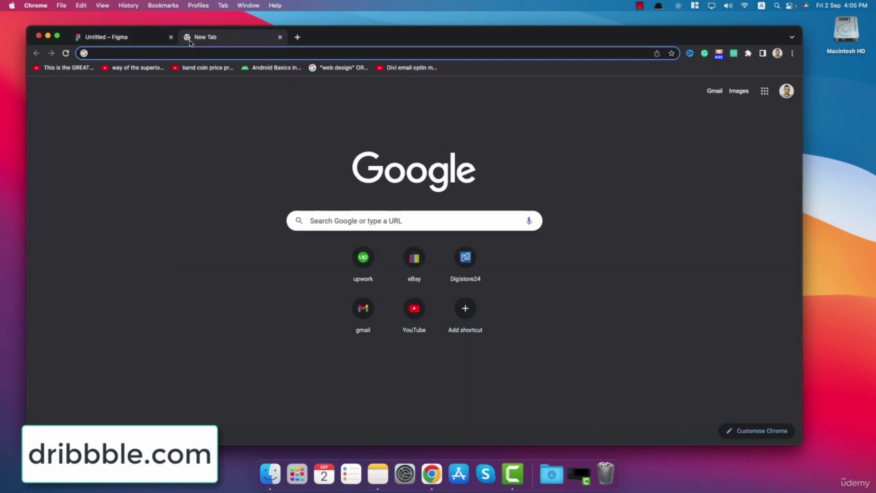
pyautogui.press('Return')
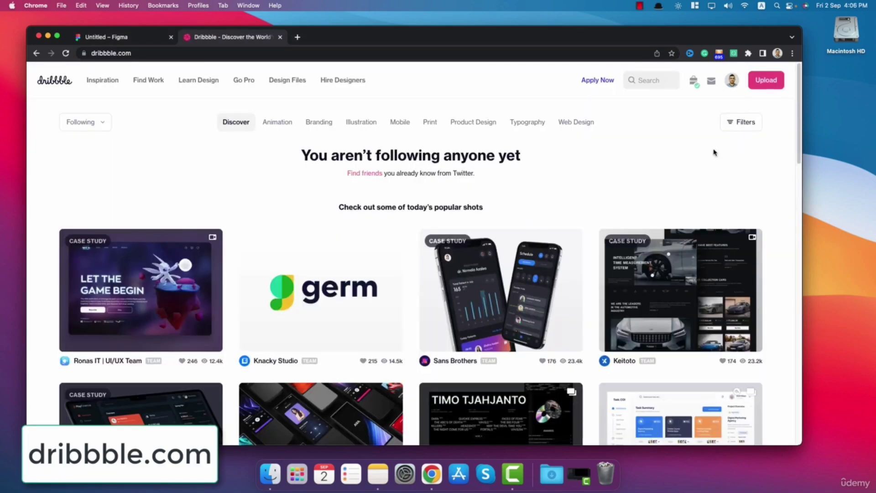
pyautogui.click(646, 81)
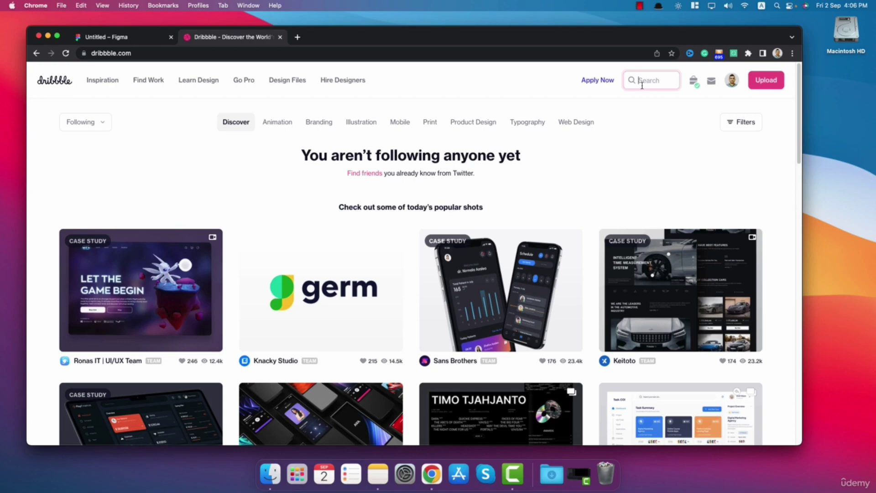
pyautogui.write('clinic')
pyautogui.press('Return')
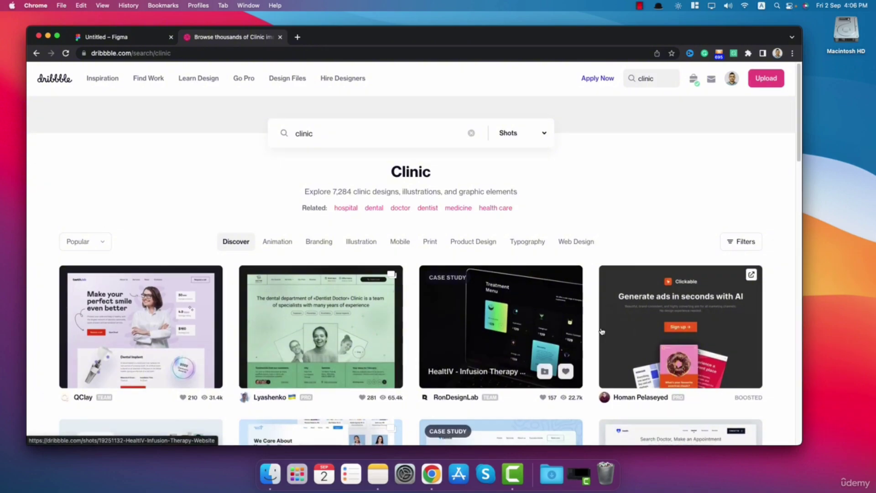
# Open the Teethlab web design and the Dentist Doctor clinic landing page from the results in separate new tabs
pyautogui.scroll(-3, 559, 332)
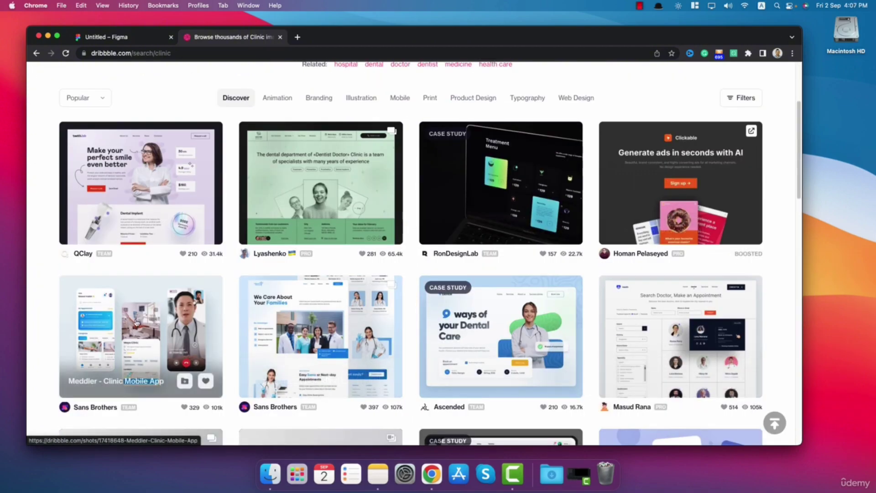
pyautogui.scroll(2, 136, 323)
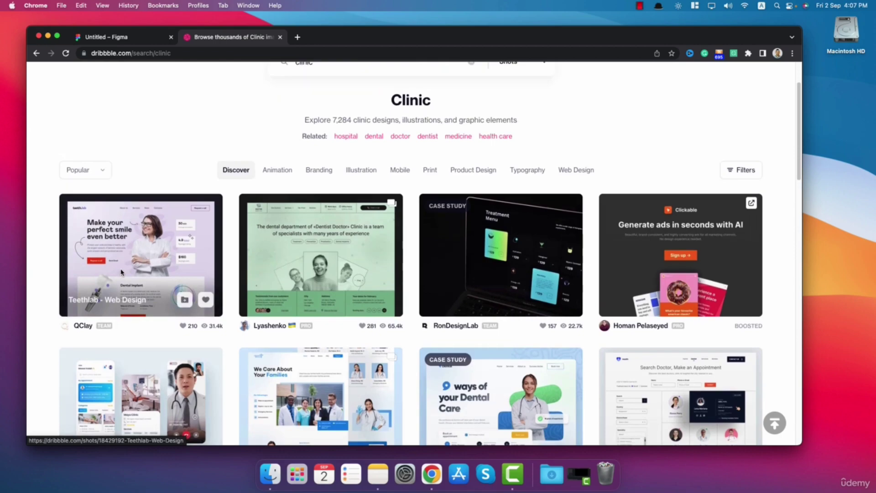
pyautogui.rightClick(122, 271)
pyautogui.click(139, 275)
pyautogui.rightClick(338, 260)
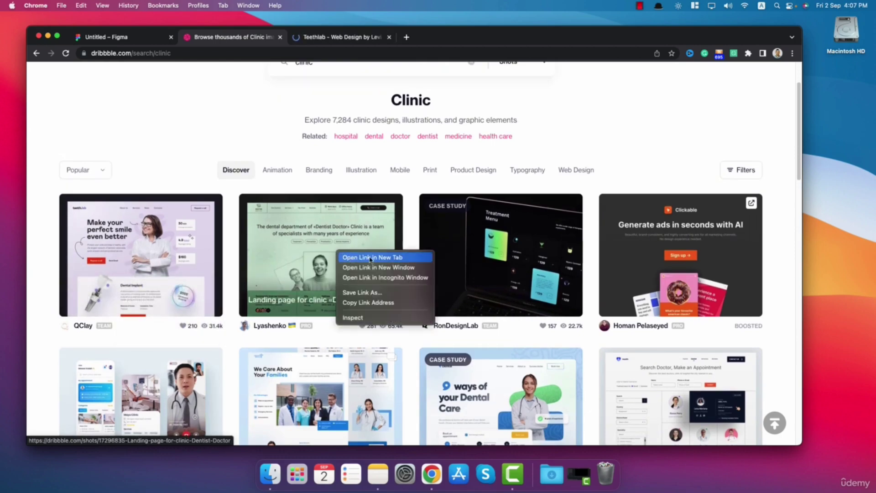
pyautogui.click(351, 259)
# Open the Online Doctors Booking, Dental landing Page UI Design and Waras EyeCare Landing Page shots in new tabs
pyautogui.scroll(-5, 676, 169)
pyautogui.rightClick(679, 168)
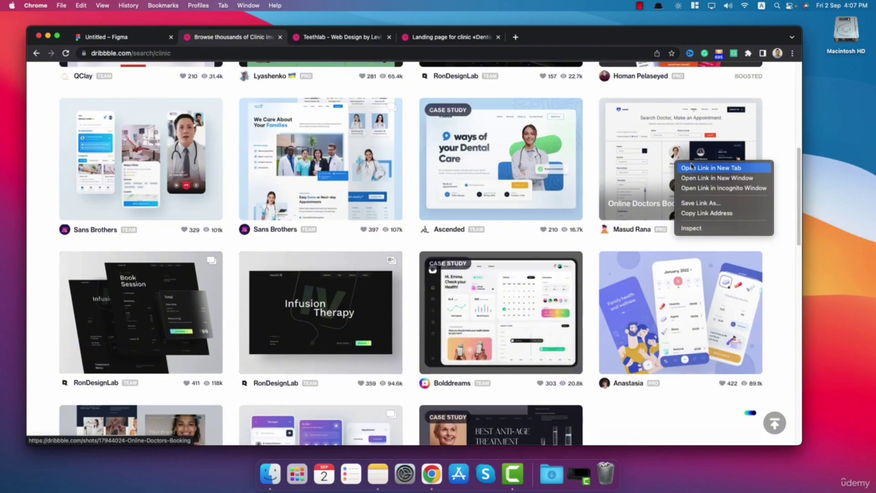
pyautogui.click(692, 168)
pyautogui.scroll(-5, 676, 169)
pyautogui.rightClick(470, 119)
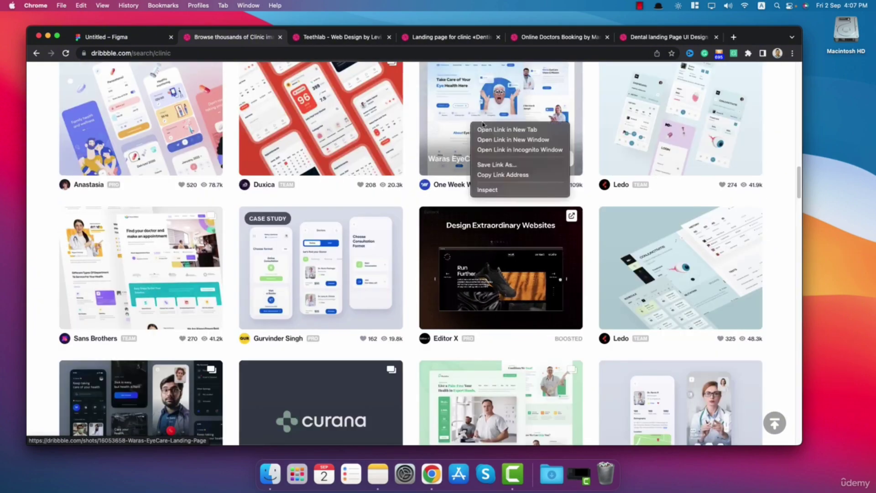
pyautogui.click(482, 123)
# Open further medical website designs from the clinic results in new tabs, including Medical Website Landing Page Redesign and Medinik
pyautogui.scroll(-5, 438, 248)
pyautogui.scroll(-5, 437, 249)
pyautogui.keyDown('super'); pyautogui.click(320, 320); pyautogui.keyUp('super')
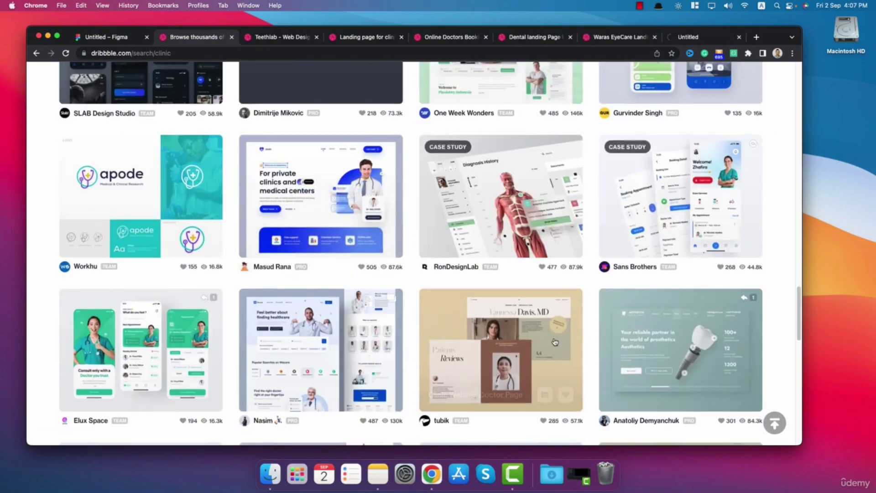
pyautogui.scroll(-2, 297, 214)
pyautogui.rightClick(286, 208)
pyautogui.click(308, 213)
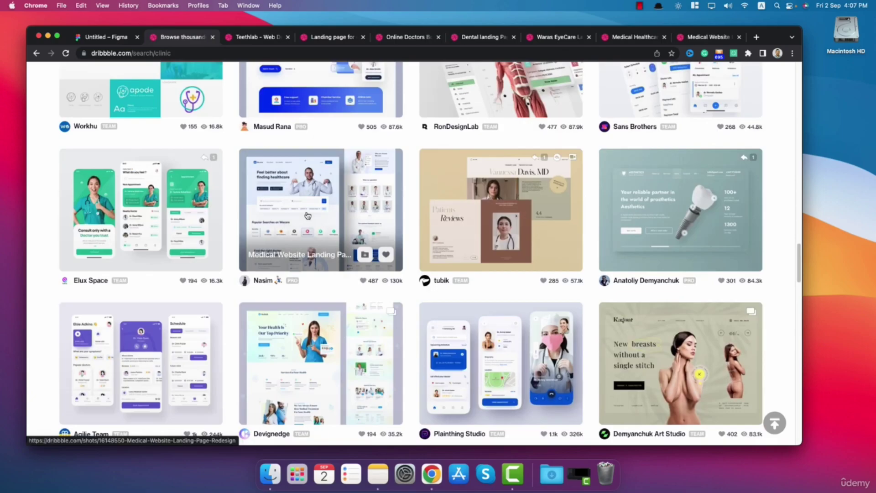
pyautogui.keyDown('super'); pyautogui.click(308, 215); pyautogui.keyUp('super')
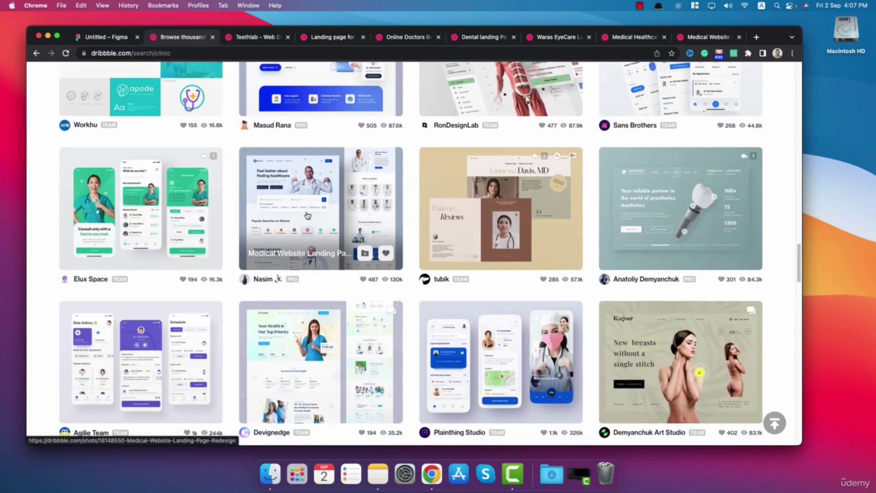
pyautogui.scroll(-6, 297, 213)
# Switch to the related "health care" search and restrict its results to the Web Design category
pyautogui.scroll(20, 294, 211)
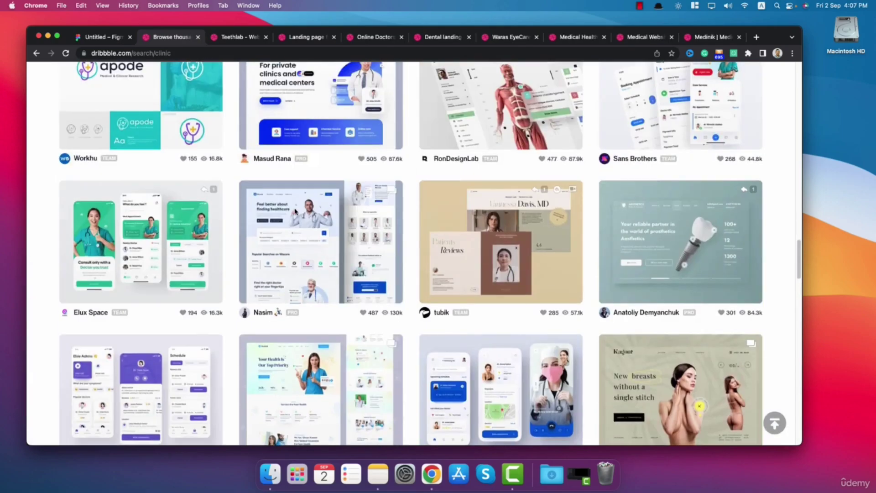
pyautogui.scroll(10, 295, 214)
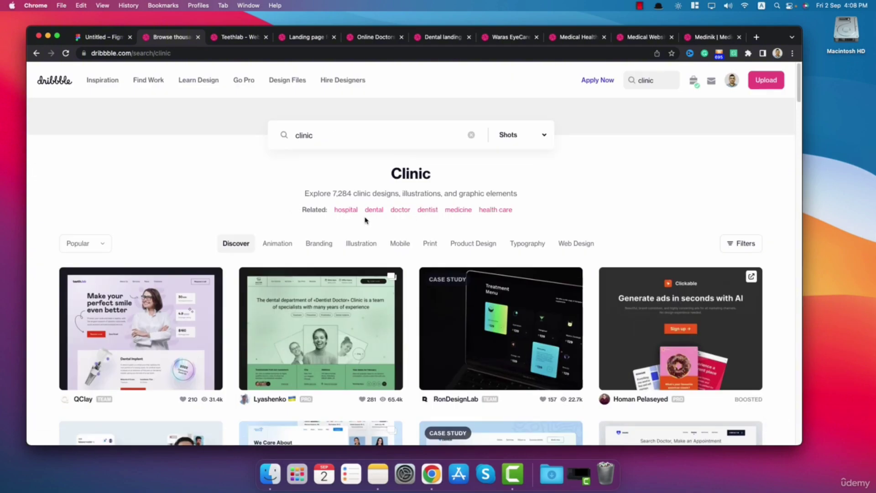
pyautogui.click(492, 210)
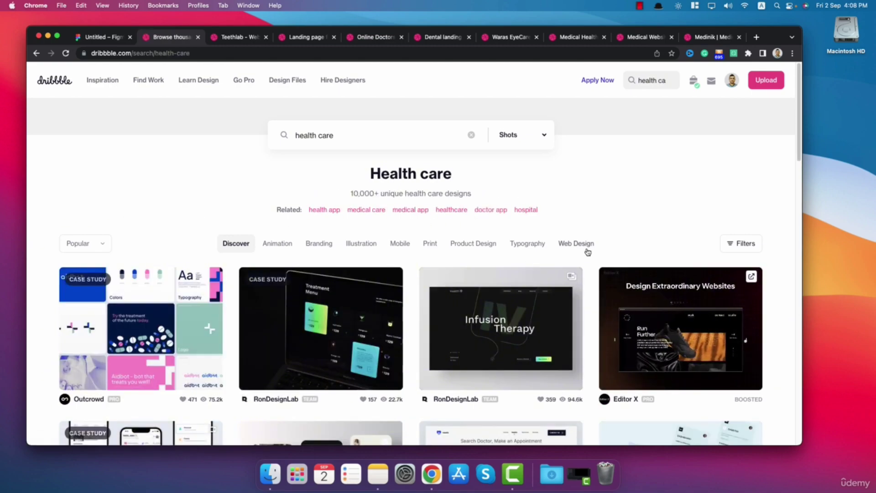
pyautogui.moveTo(527, 281)
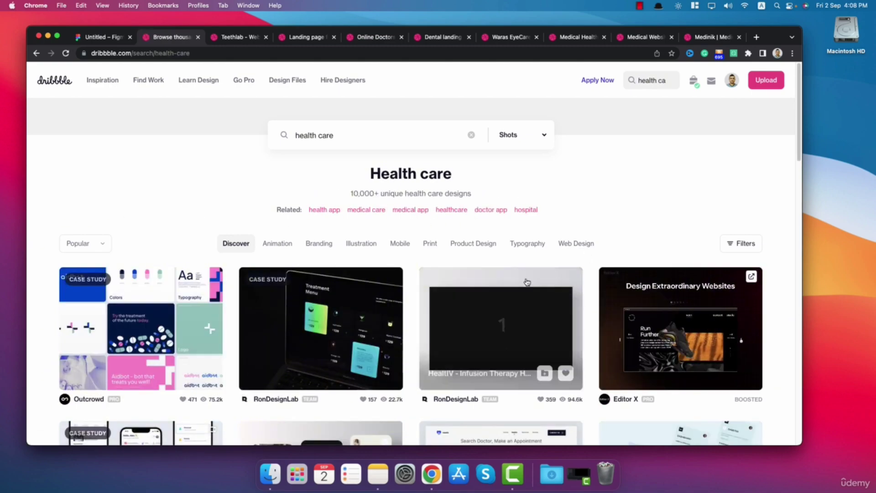
pyautogui.click(571, 244)
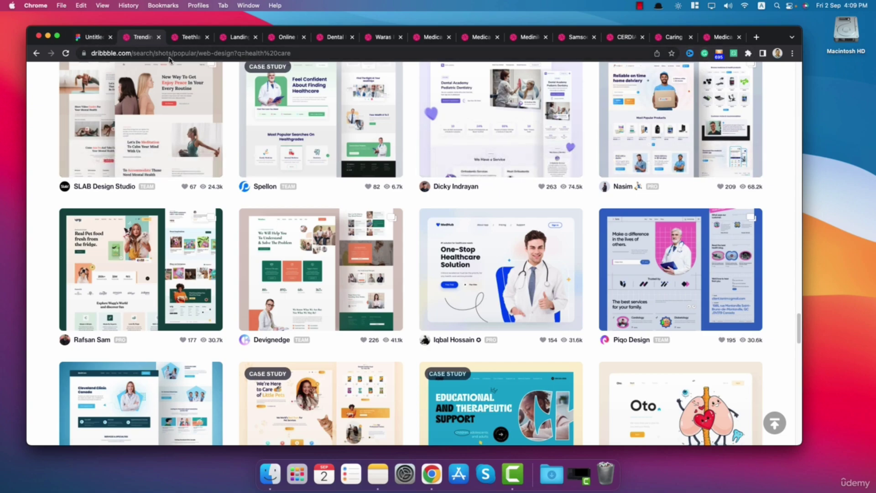
# Switch to the opened Teethlab web design shot and examine its layout
pyautogui.click(192, 42)
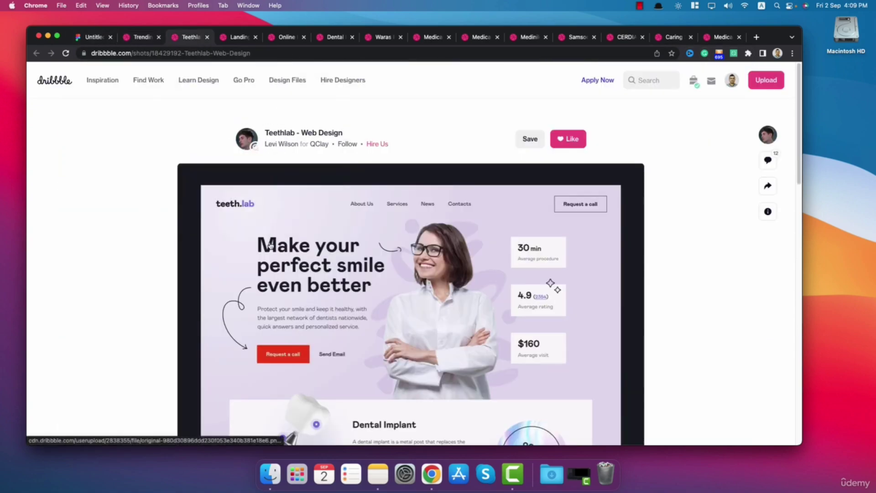
pyautogui.scroll(-5, 272, 247)
pyautogui.scroll(5, 272, 248)
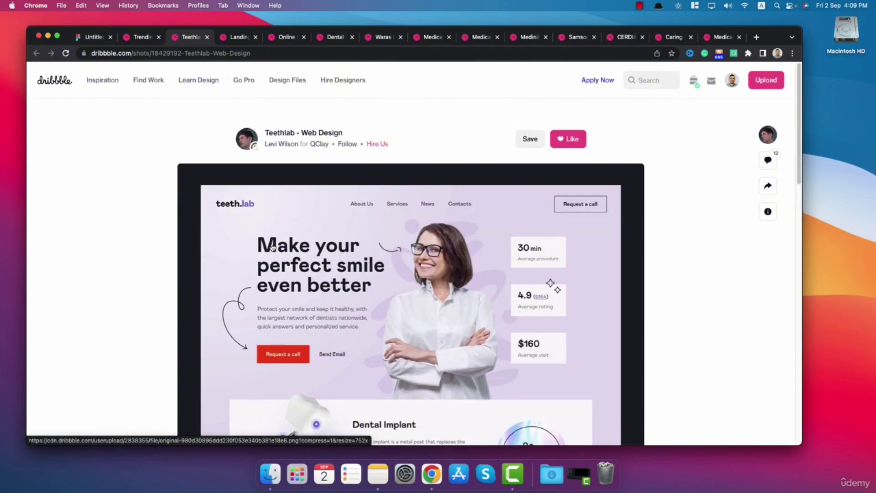
pyautogui.scroll(-5, 273, 248)
pyautogui.scroll(3, 272, 248)
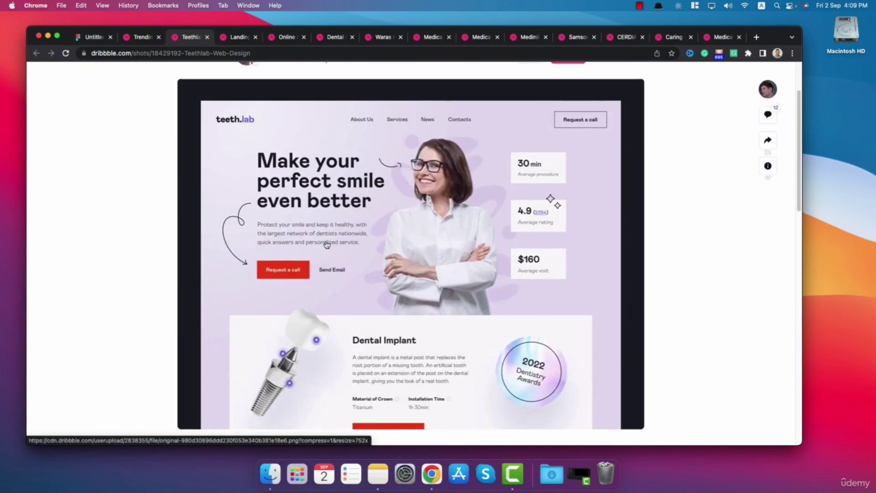
pyautogui.click(359, 240)
pyautogui.press('Escape')
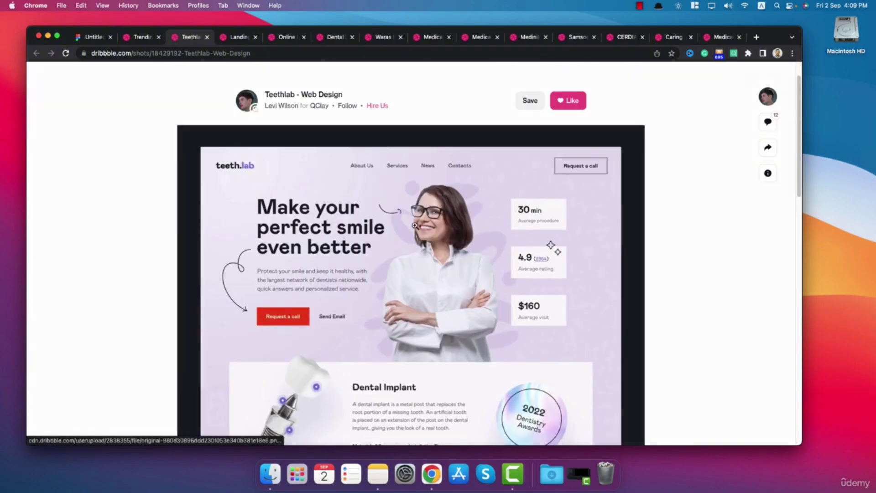
# Enlarge the Teethlab design and open its image in a new tab
pyautogui.click(293, 175)
pyautogui.click(377, 271)
pyautogui.click(391, 187)
pyautogui.rightClick(390, 187)
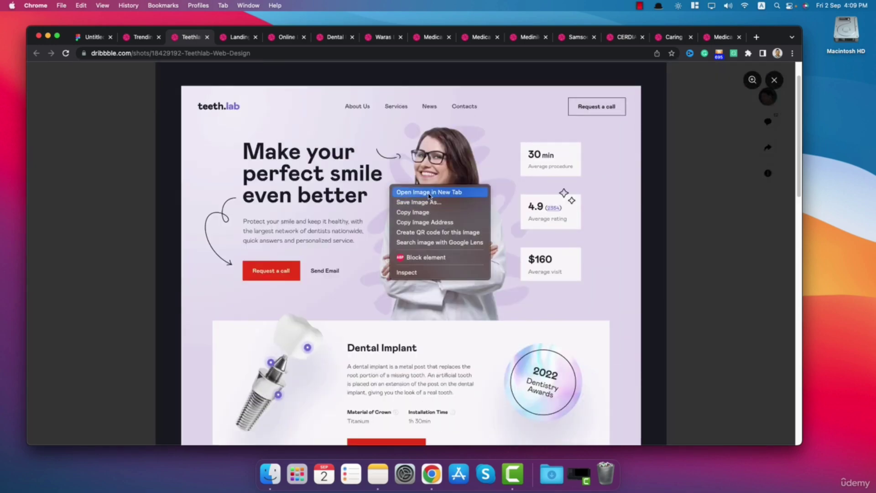
pyautogui.click(423, 193)
# Save the Teethlab image into a new folder named "clinic moodboard" inside Downloads
pyautogui.rightClick(305, 163)
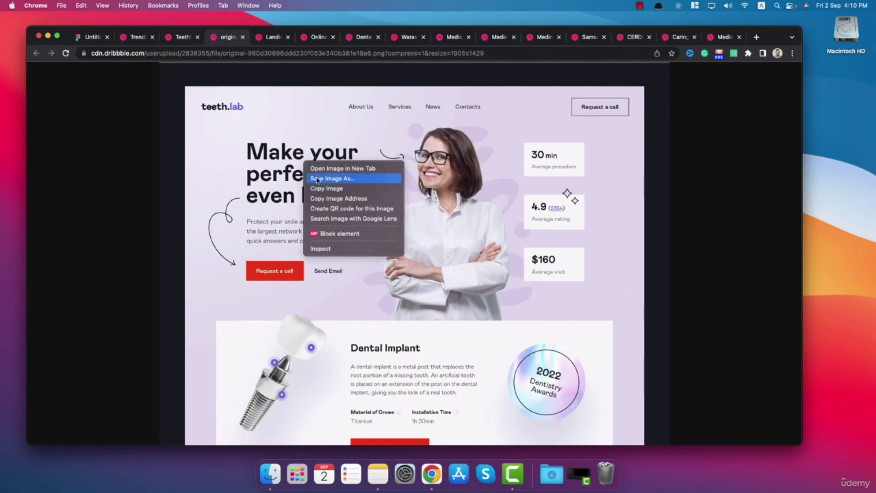
pyautogui.click(326, 179)
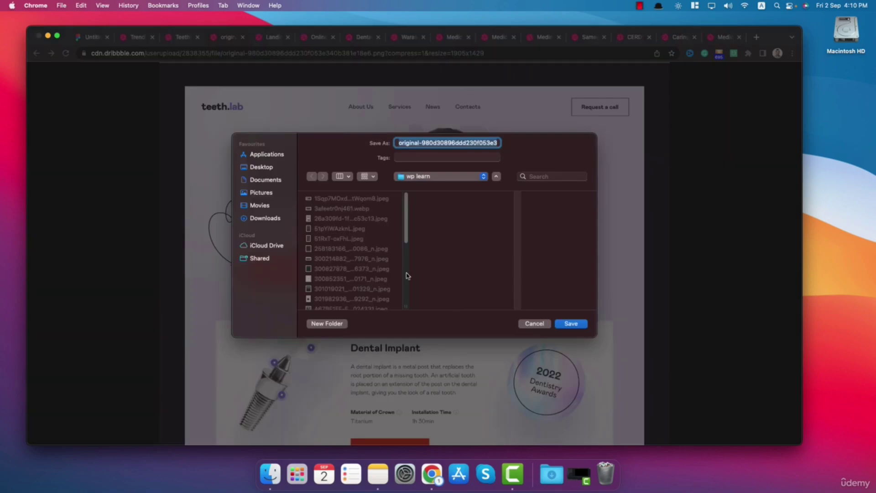
pyautogui.click(263, 219)
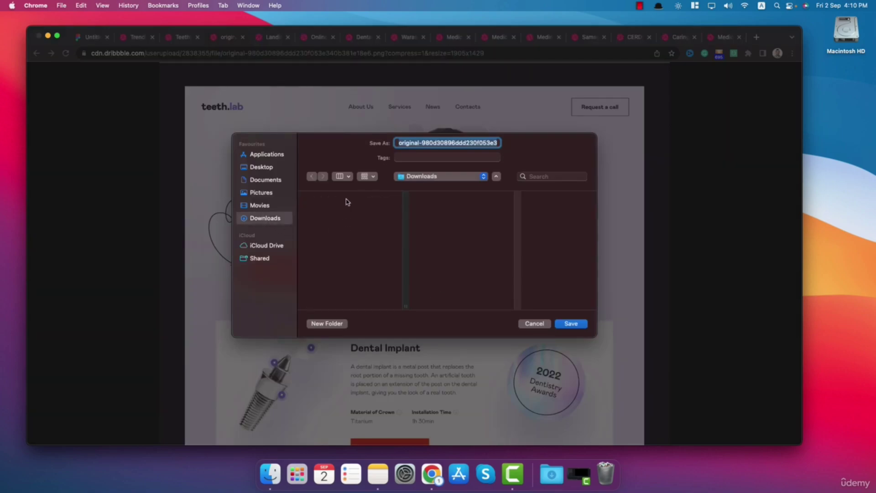
pyautogui.click(327, 323)
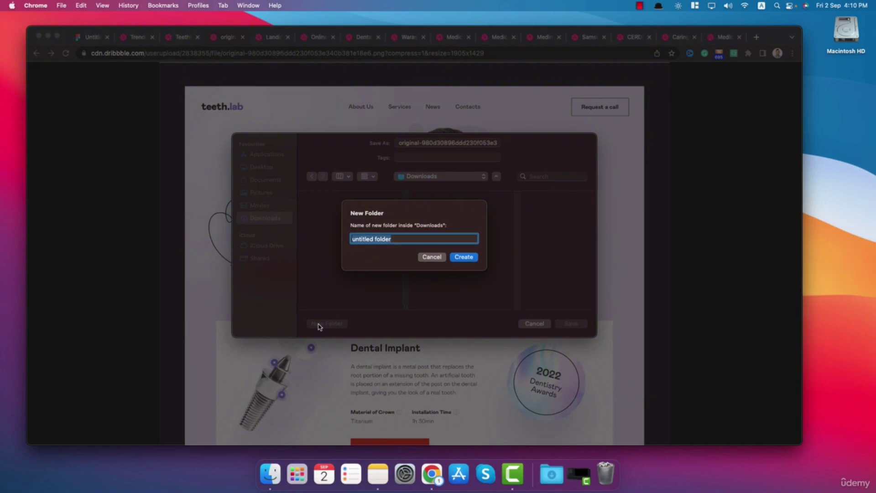
pyautogui.write('clinic moodboard')
pyautogui.press('Return')
pyautogui.click(571, 323)
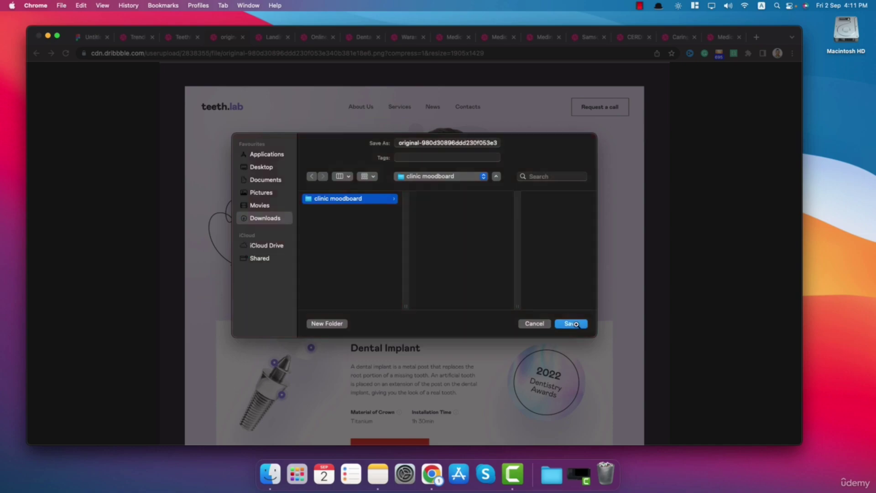
# Close the saved Teethlab image and examine both previews of the "Dentist Doctor" clinic landing page shot
pyautogui.click(242, 37)
pyautogui.click(228, 38)
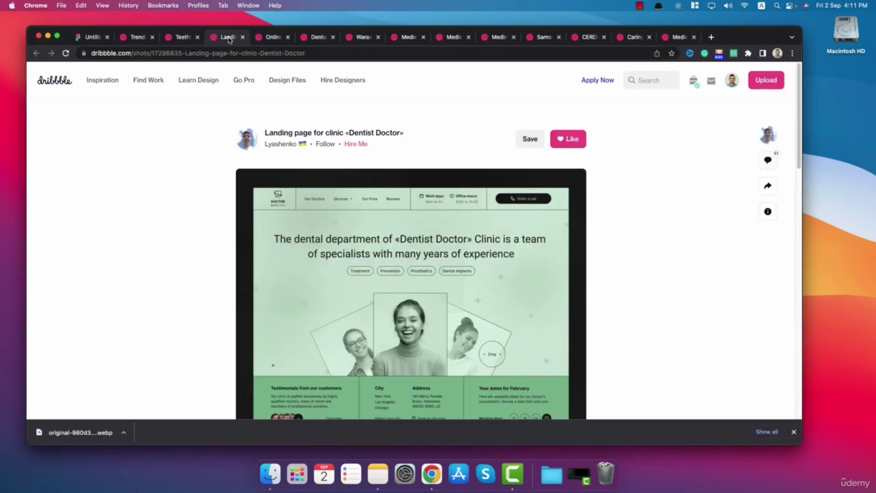
pyautogui.scroll(-5, 252, 243)
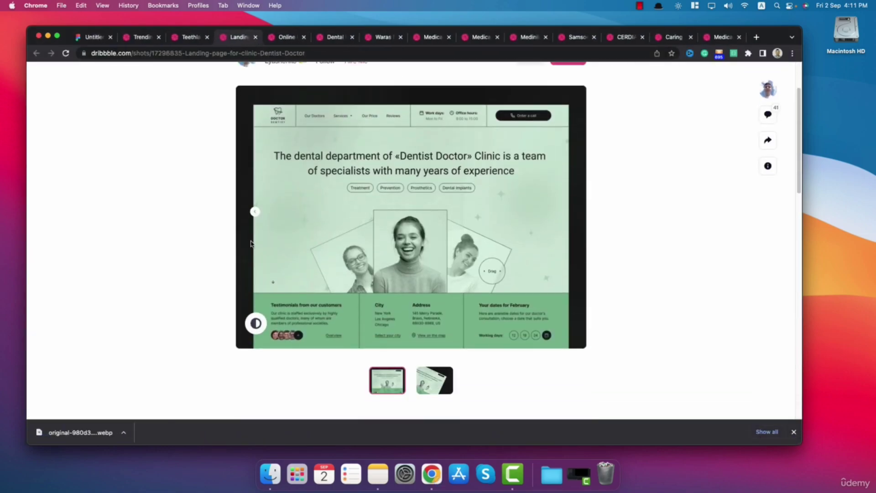
pyautogui.scroll(1, 252, 243)
pyautogui.click(434, 383)
pyautogui.click(387, 383)
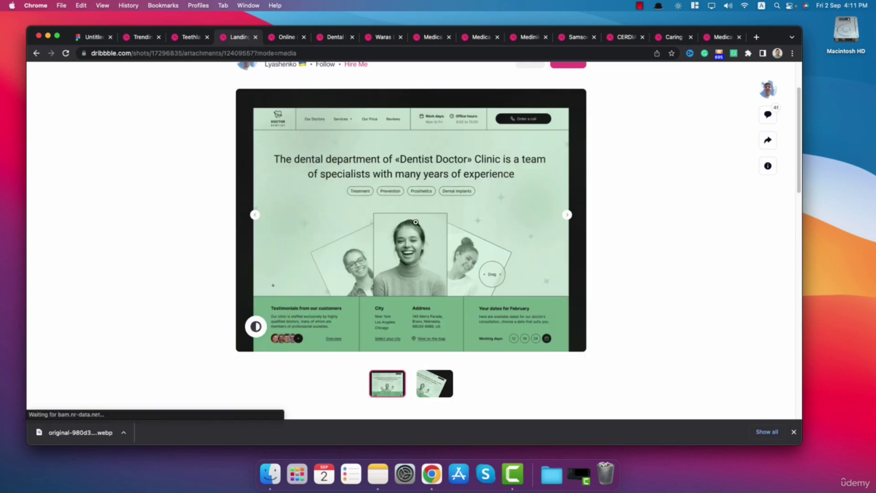
# Enlarge the first "Dentist Doctor" preview and open its image in a new tab
pyautogui.click(416, 222)
pyautogui.scroll(-6, 395, 272)
pyautogui.scroll(5, 395, 273)
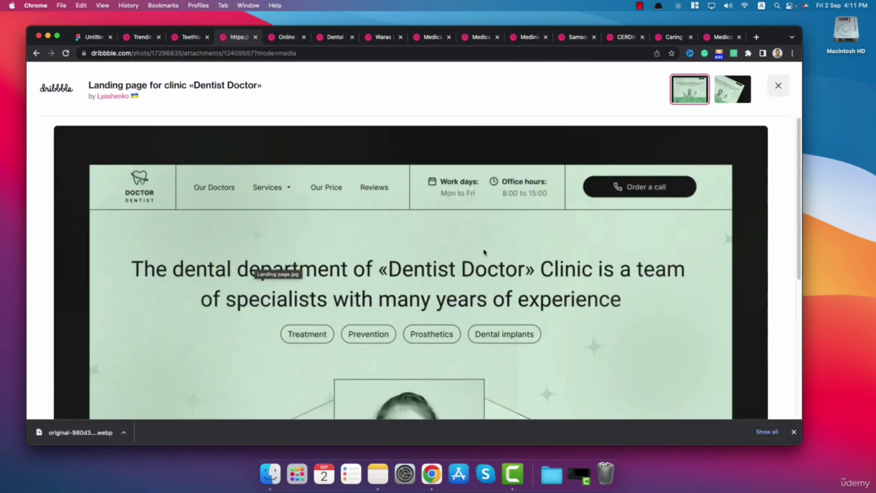
pyautogui.scroll(-5, 514, 232)
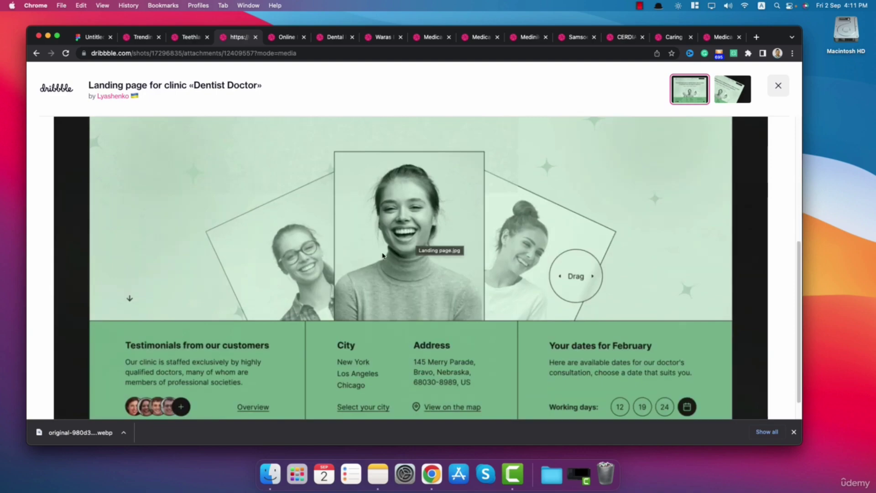
pyautogui.rightClick(370, 248)
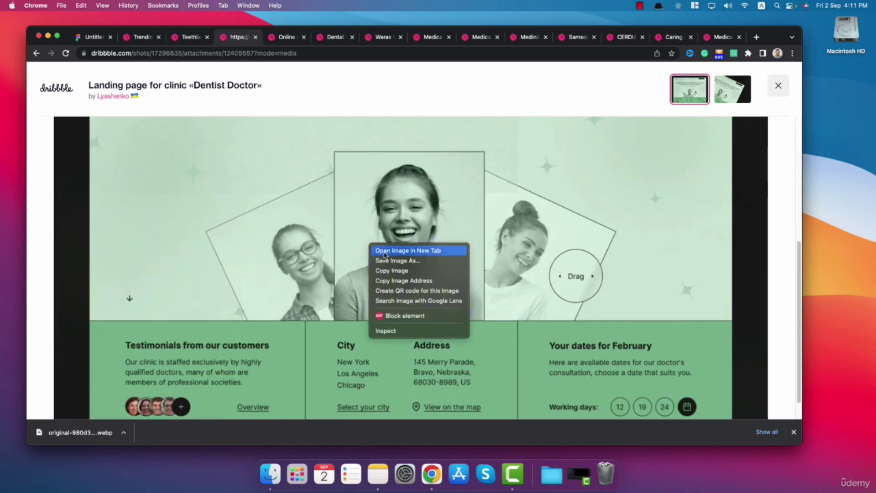
pyautogui.click(403, 251)
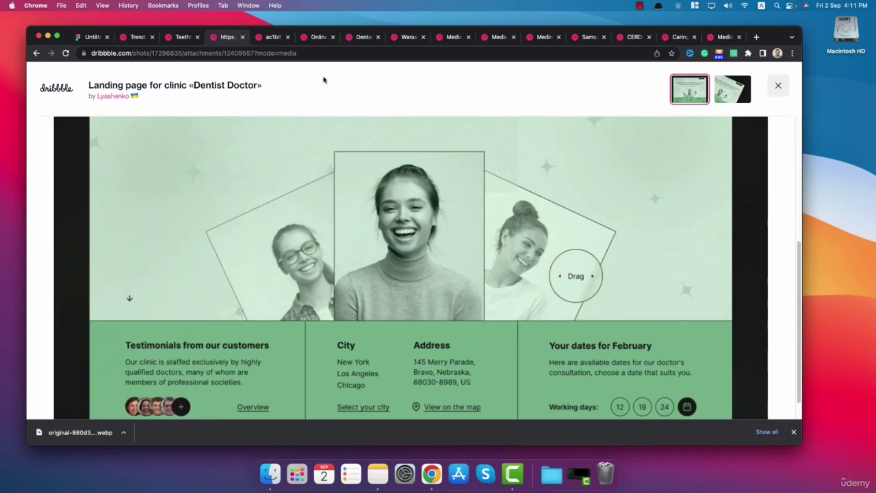
# Save the "Dentist Doctor" image into the clinic moodboard folder and close its image and shot tabs
pyautogui.click(275, 37)
pyautogui.rightClick(346, 202)
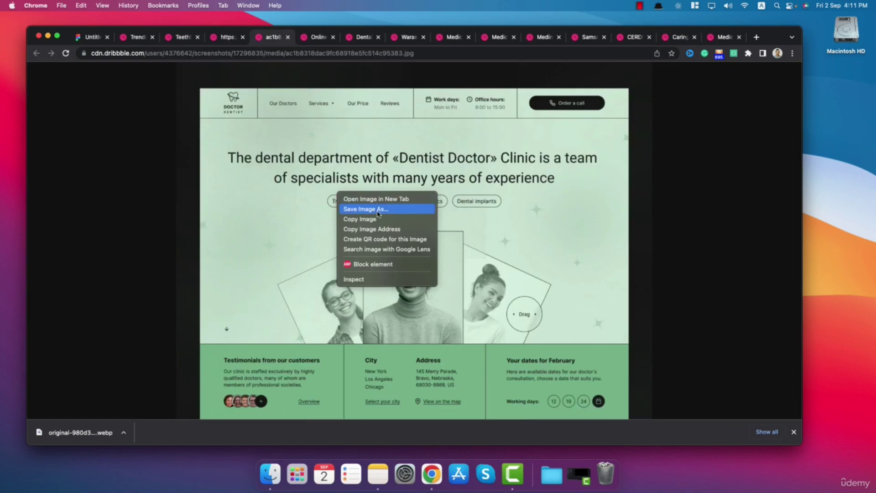
pyautogui.click(378, 210)
pyautogui.click(568, 322)
pyautogui.click(287, 37)
pyautogui.click(242, 37)
# Examine the Online Doctors Booking design, including its enlarged view, and close its tab
pyautogui.scroll(-8, 376, 256)
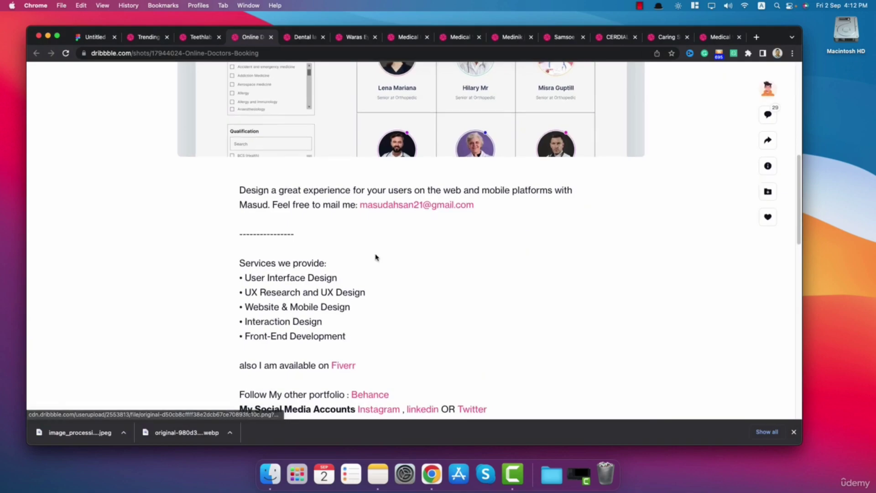
pyautogui.scroll(6, 377, 257)
pyautogui.scroll(2, 376, 258)
pyautogui.scroll(-3, 377, 256)
pyautogui.scroll(3, 377, 257)
pyautogui.scroll(-2, 378, 253)
pyautogui.click(364, 246)
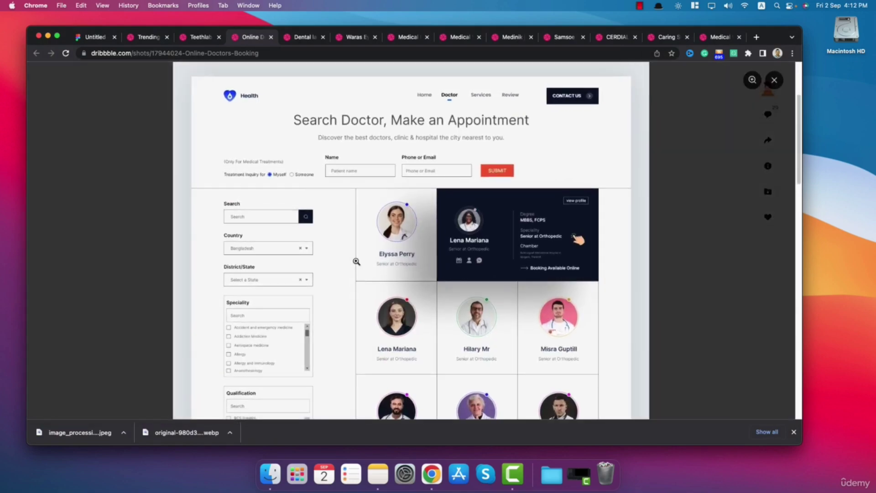
pyautogui.click(271, 37)
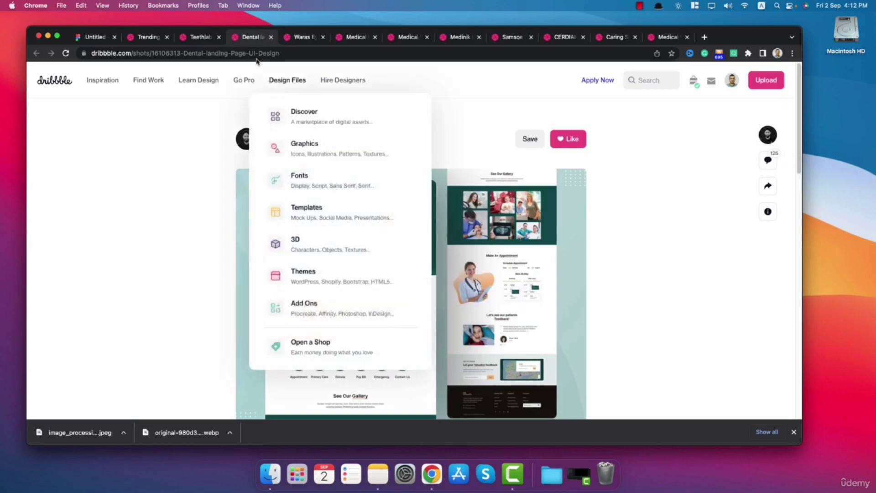
# Look over the Dental landing Page UI Design shot and show its second preview
pyautogui.scroll(-5, 365, 248)
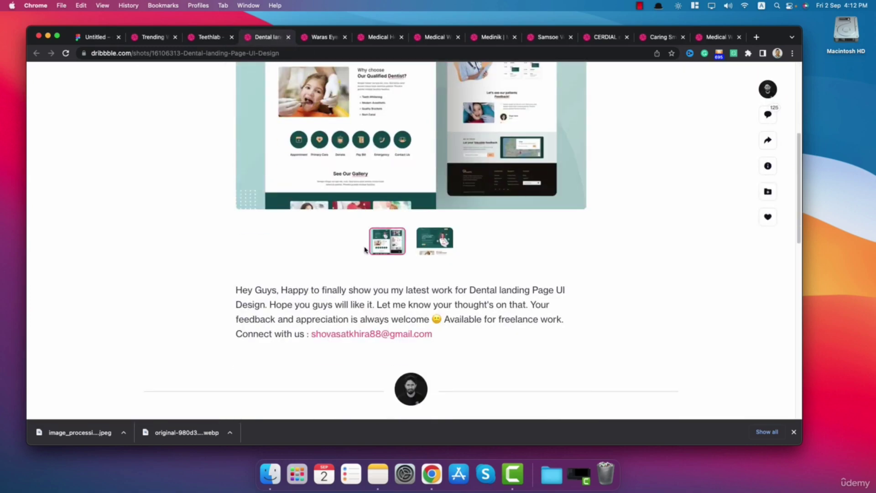
pyautogui.scroll(4, 365, 247)
pyautogui.scroll(-3, 419, 258)
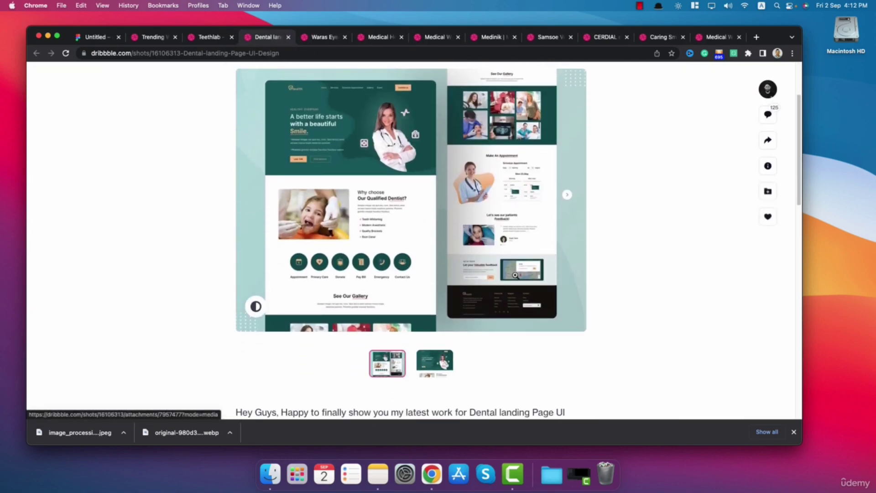
pyautogui.click(444, 364)
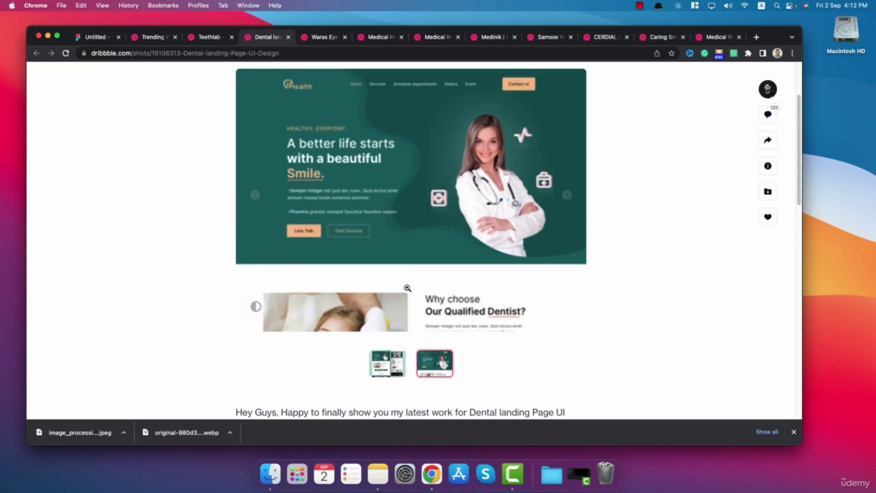
# Enlarge the full-page dental landing design, review it down to the footer and open its image in a new tab
pyautogui.click(434, 201)
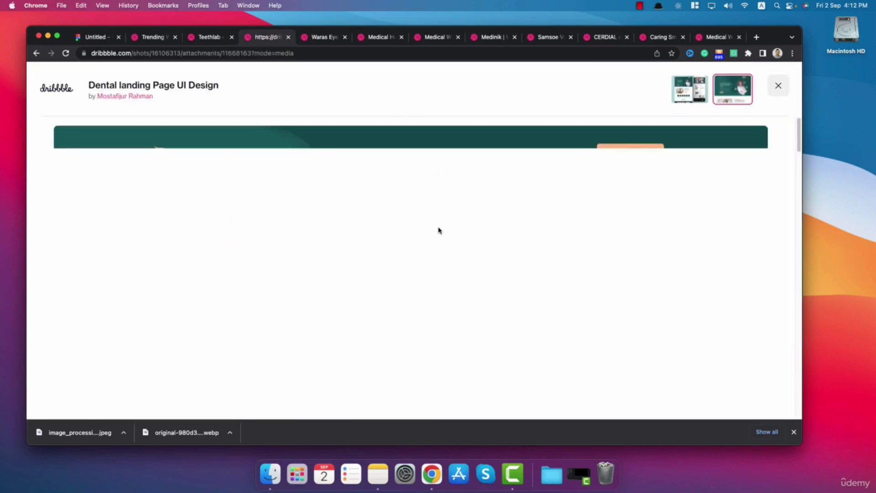
pyautogui.scroll(-15, 438, 230)
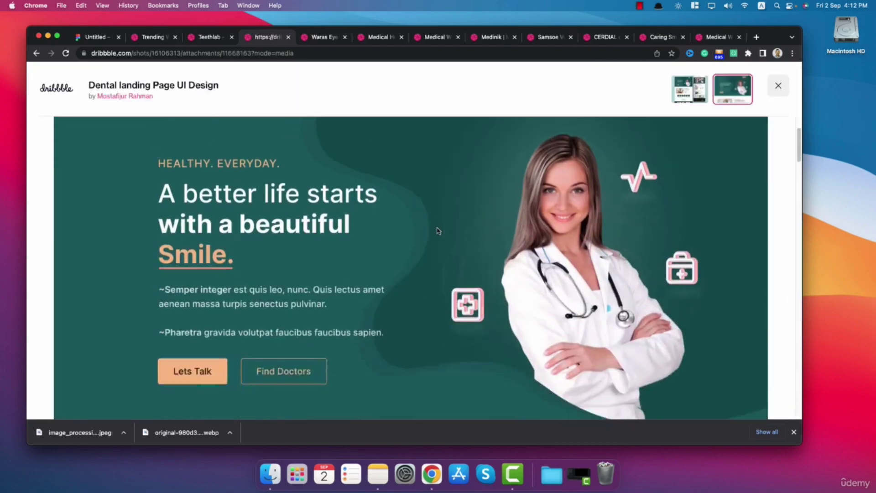
pyautogui.scroll(-20, 437, 227)
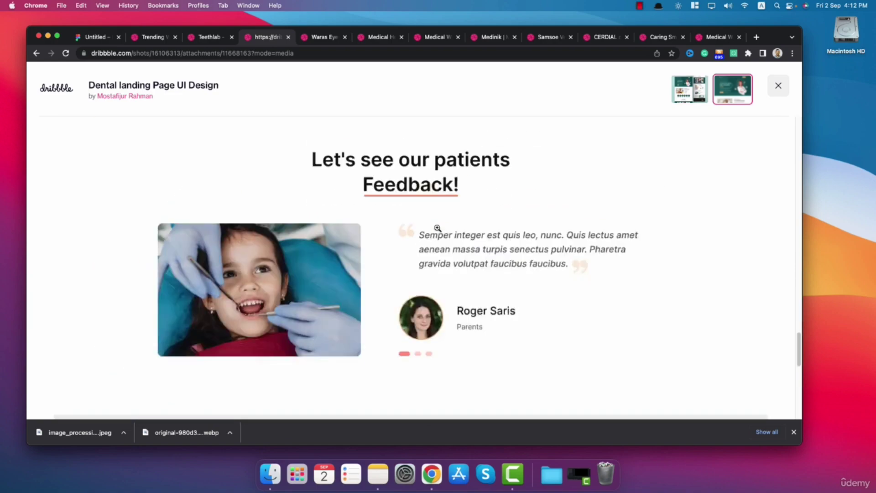
pyautogui.rightClick(306, 181)
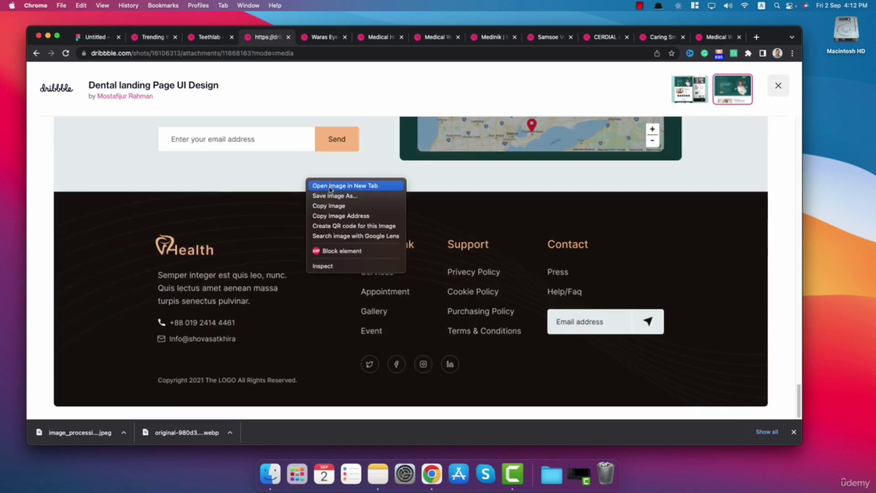
pyautogui.click(330, 186)
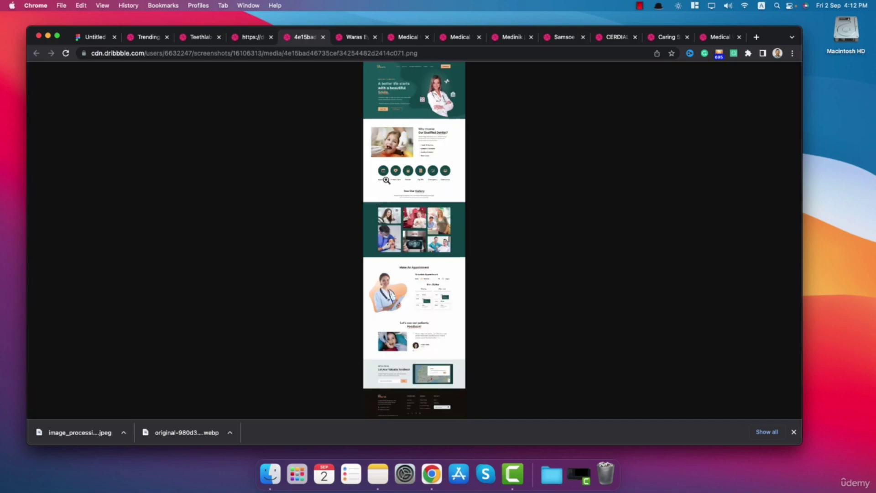
# Save the full-page dental landing image into the clinic moodboard folder and close its image and shot tabs
pyautogui.rightClick(392, 156)
pyautogui.click(418, 172)
pyautogui.press('Return')
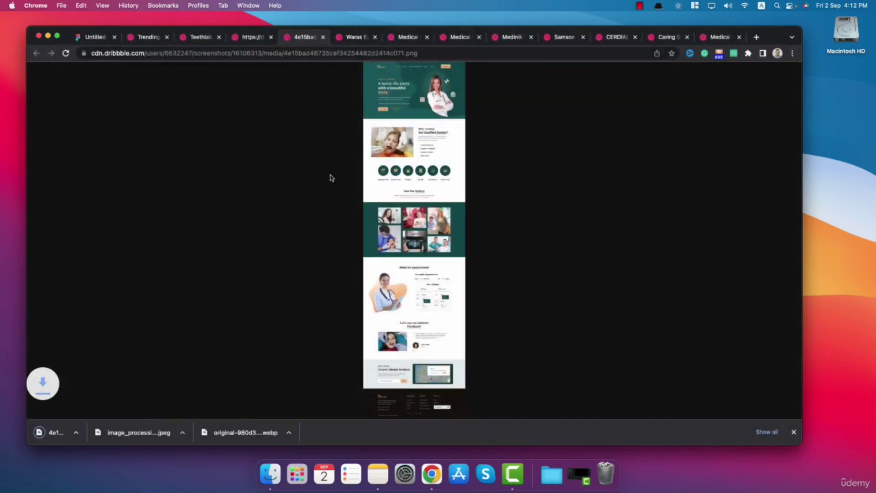
pyautogui.press('super+w')
pyautogui.press('super+w')
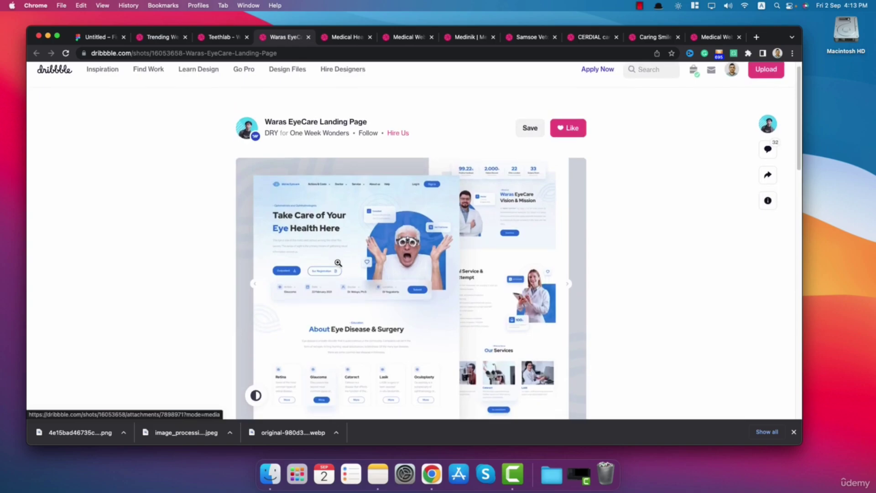
# Enlarge the full-page preview of the Waras EyeCare Landing Page and open its image in a new tab
pyautogui.scroll(-10, 338, 263)
pyautogui.scroll(10, 390, 216)
pyautogui.click(390, 216)
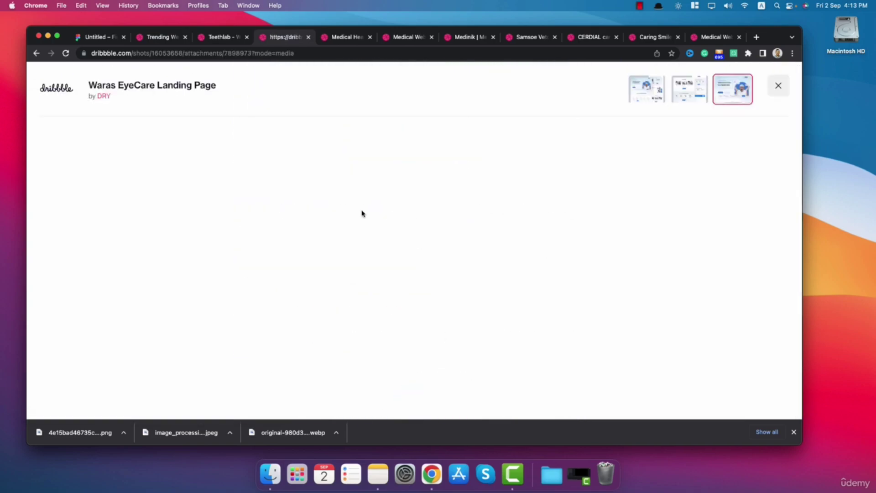
pyautogui.scroll(-20, 391, 267)
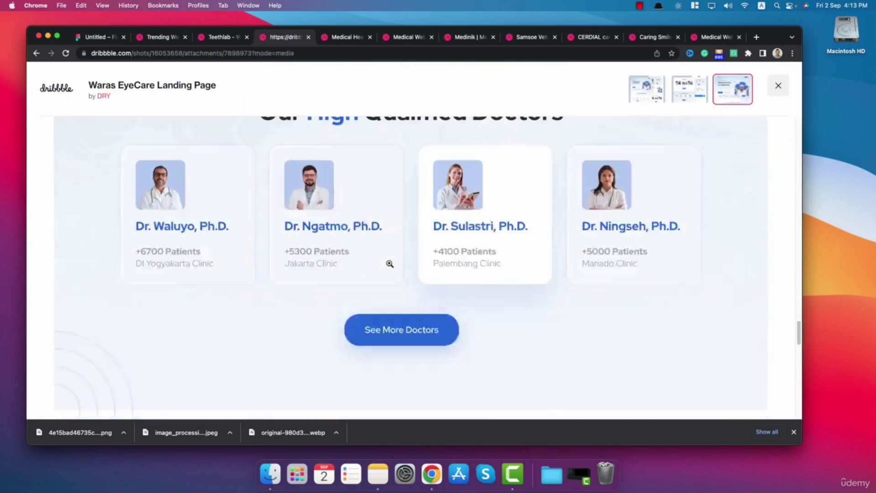
pyautogui.rightClick(363, 214)
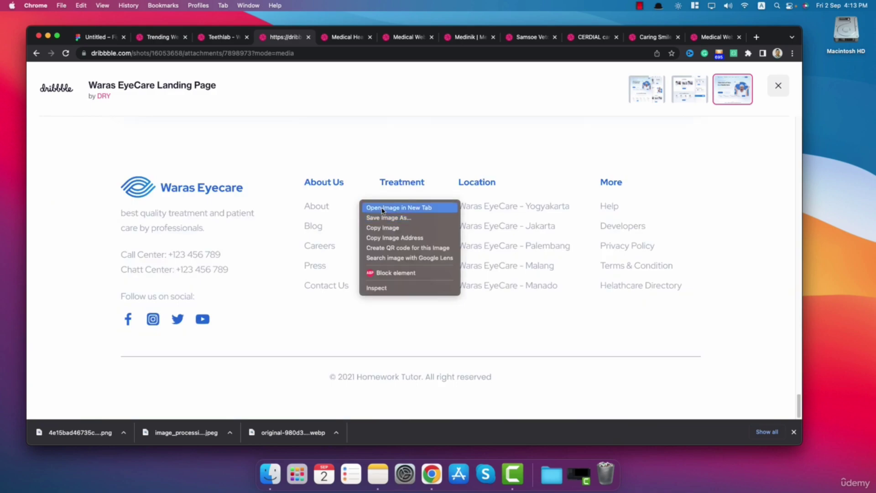
pyautogui.click(383, 208)
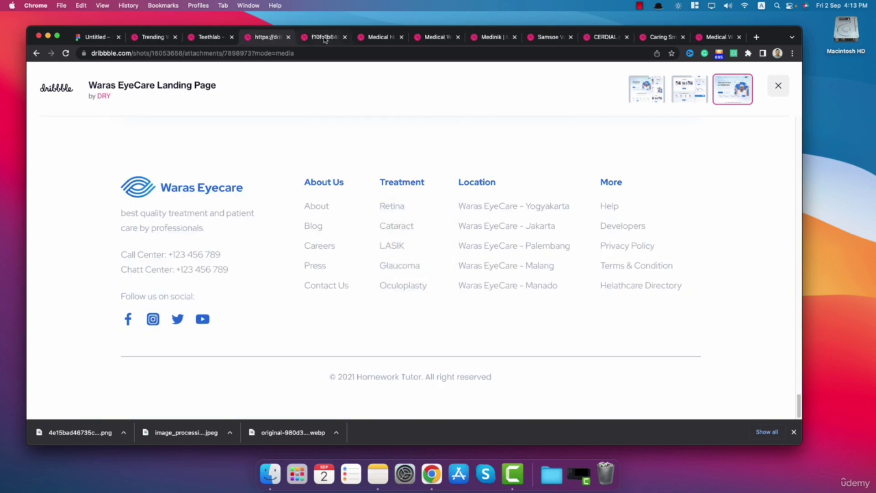
# Save the Waras EyeCare image into the clinic moodboard folder and switch to the Medical Healthcare service shot
pyautogui.click(325, 40)
pyautogui.rightClick(397, 174)
pyautogui.click(427, 190)
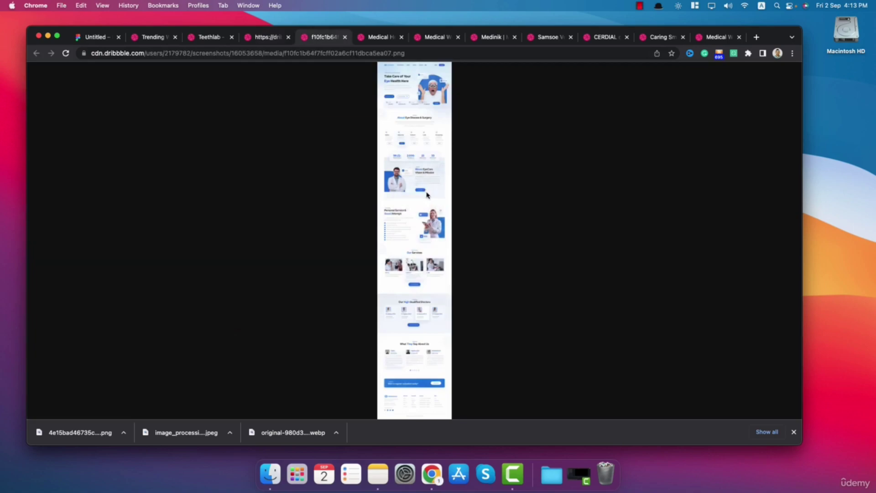
pyautogui.click(571, 324)
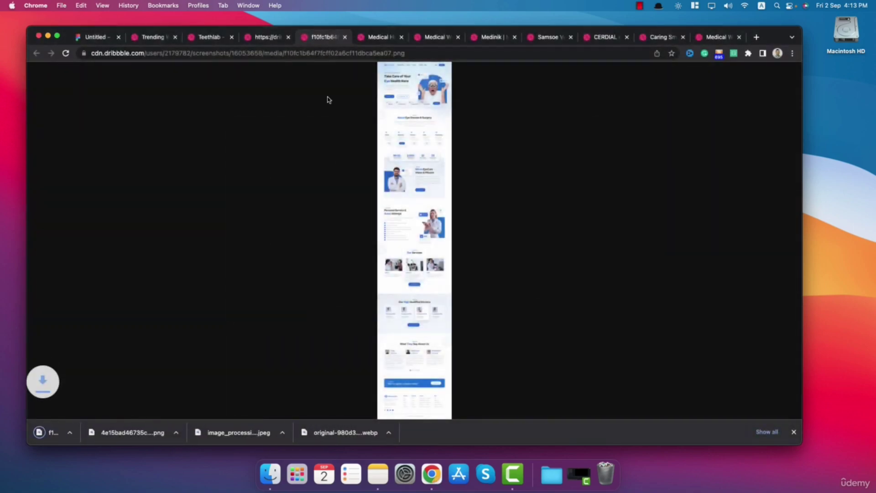
pyautogui.click(350, 37)
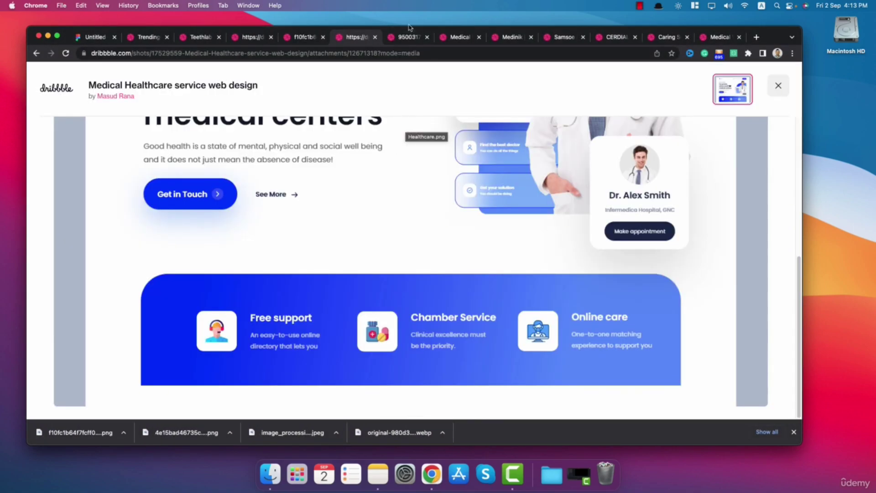
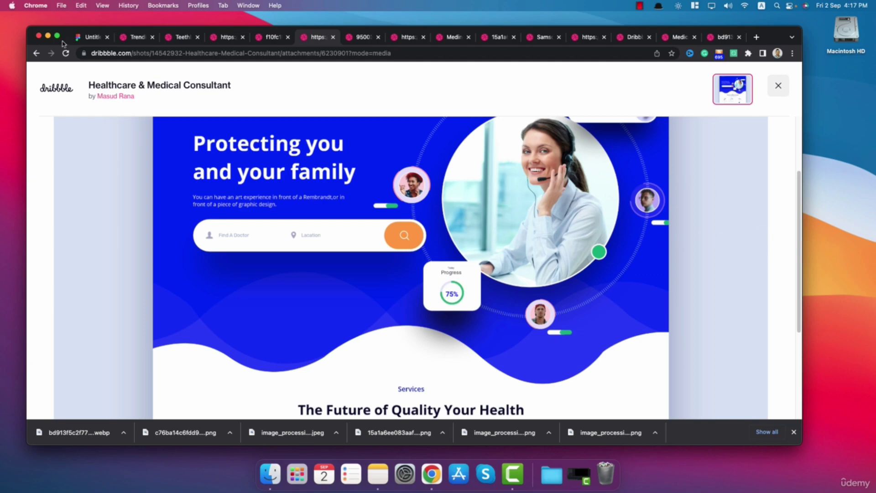
# Return to the Figma file and show the clinic moodboard folder in Finder, moved aside so the canvas stays accessible
pyautogui.click(89, 41)
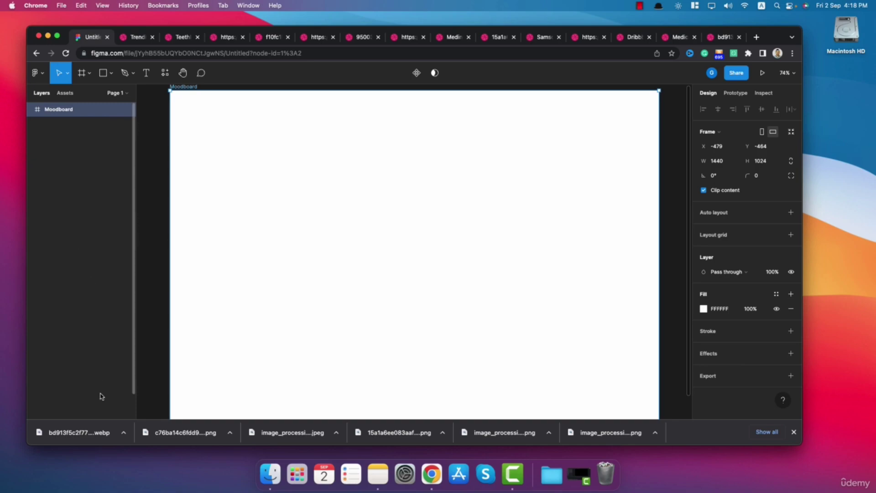
pyautogui.rightClick(186, 439)
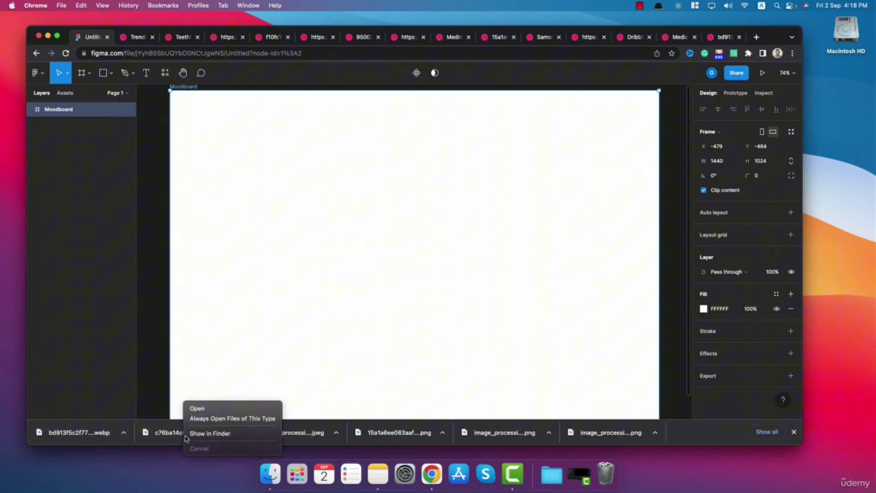
pyautogui.click(210, 433)
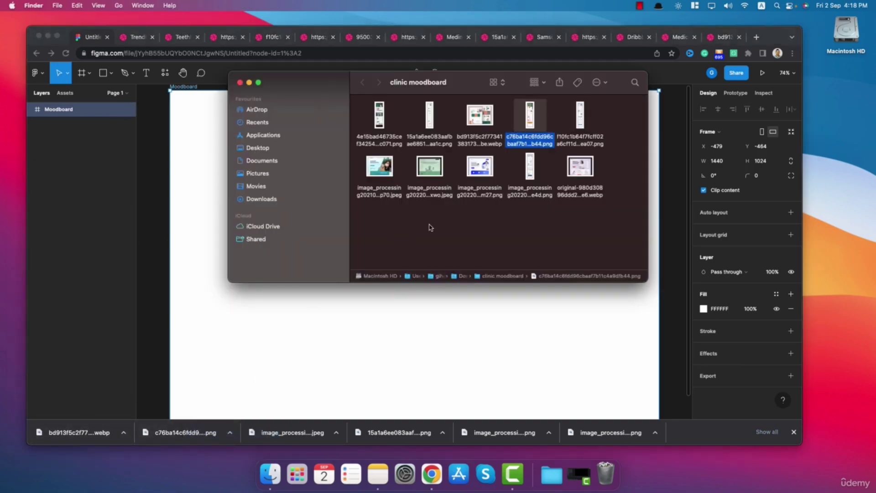
pyautogui.click(610, 228)
pyautogui.moveTo(630, 235); pyautogui.dragTo(356, 100)
pyautogui.moveTo(427, 85); pyautogui.dragTo(660, 154)
pyautogui.click(711, 309)
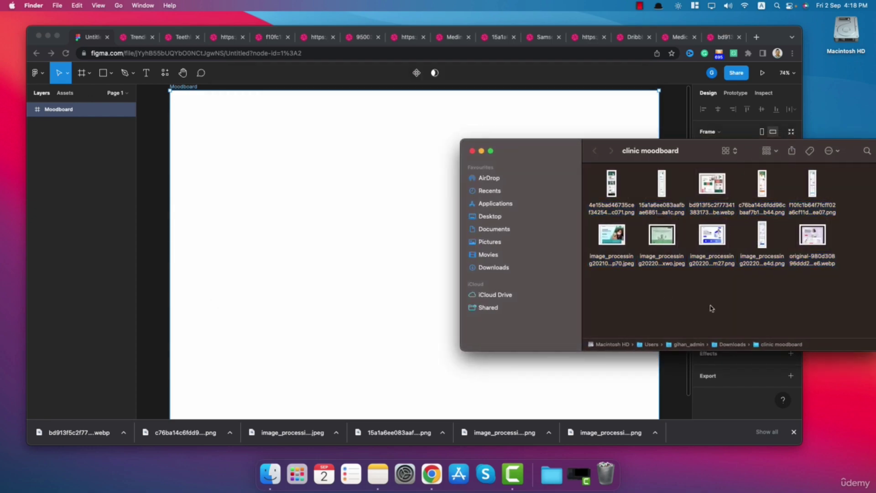
# Import all images from the clinic moodboard folder into Figma and move the Medinik design to the Moodboard frame's upper-left corner
pyautogui.moveTo(848, 300); pyautogui.dragTo(593, 182)
pyautogui.moveTo(835, 315); pyautogui.dragTo(248, 171)
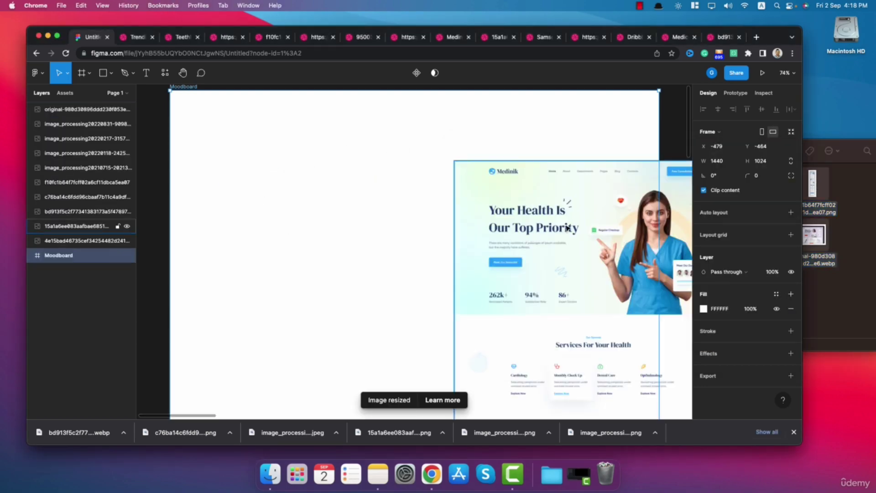
pyautogui.moveTo(545, 229); pyautogui.dragTo(302, 166)
# Extend the Moodboard frame downward to a height of 6480
pyautogui.click(593, 319)
pyautogui.scroll(-5, 592, 319)
pyautogui.moveTo(577, 309); pyautogui.dragTo(603, 450)
pyautogui.scroll(20, 555, 289)
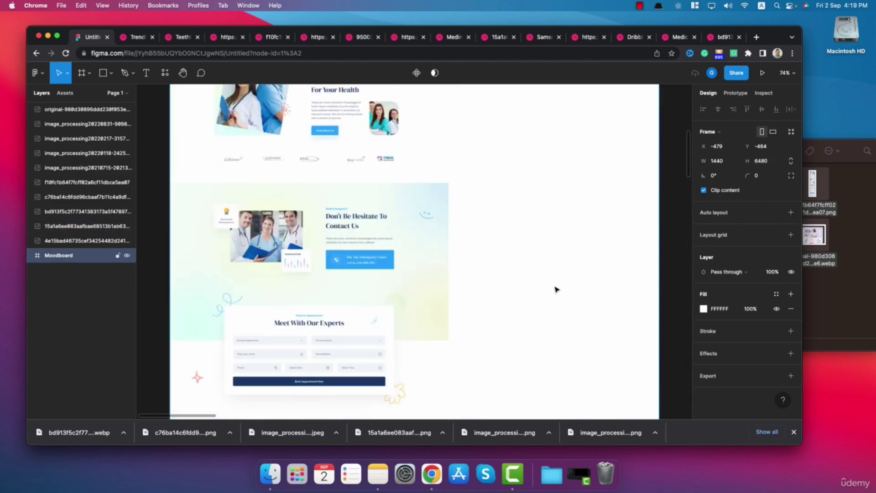
# Change the Moodboard frame's fill colour to the grey 666666
pyautogui.scroll(5, 555, 289)
pyautogui.click(383, 321)
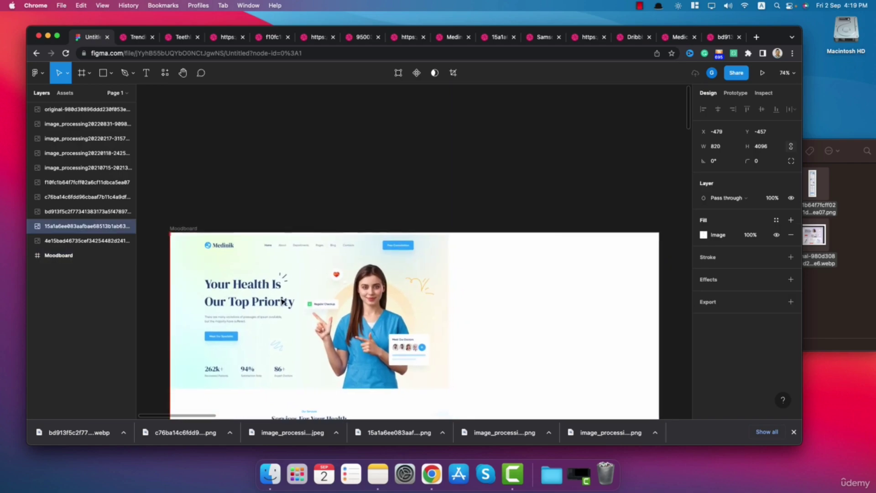
pyautogui.scroll(-5, 386, 319)
pyautogui.click(577, 265)
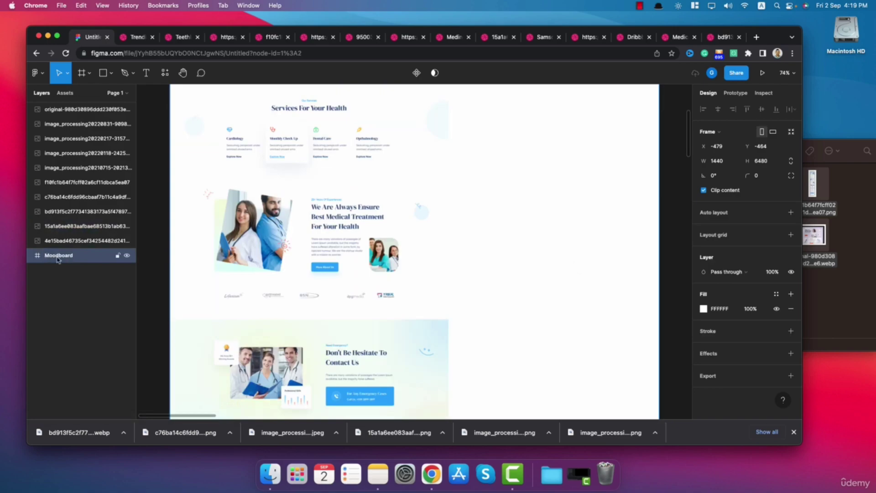
pyautogui.click(704, 309)
pyautogui.moveTo(602, 233); pyautogui.dragTo(575, 260)
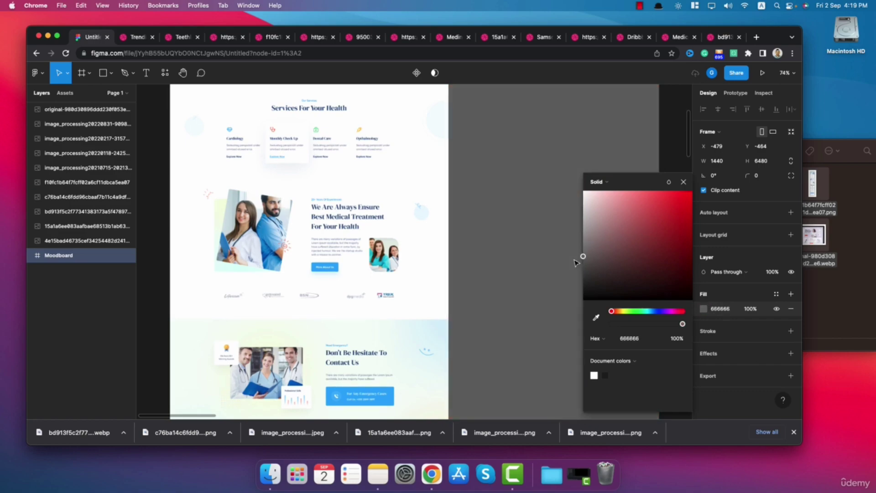
# Move the green dental design up beside the Medinik design, aligned to the frame's top edge at X 354, Y -457
pyautogui.scroll(-10, 524, 244)
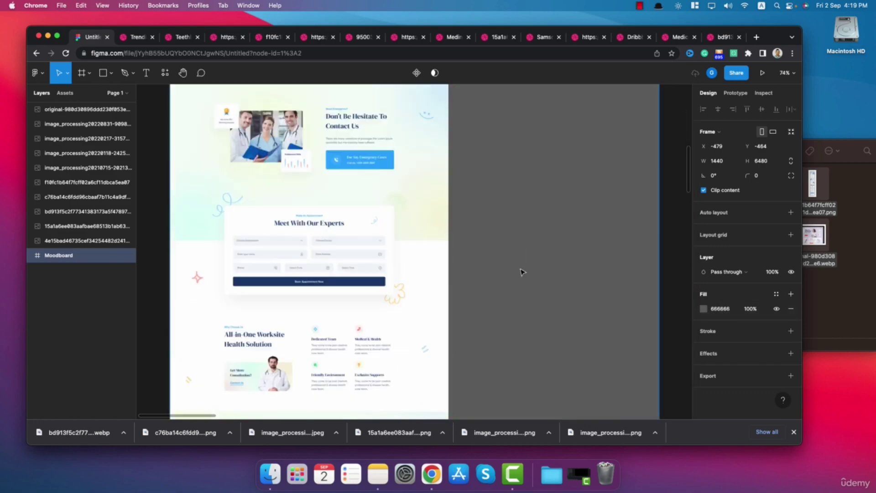
pyautogui.click(585, 282)
pyautogui.scroll(-5, 585, 286)
pyautogui.scroll(10, 586, 287)
pyautogui.moveTo(575, 297); pyautogui.dragTo(556, 131)
pyautogui.scroll(6, 528, 294)
pyautogui.scroll(-1, 528, 293)
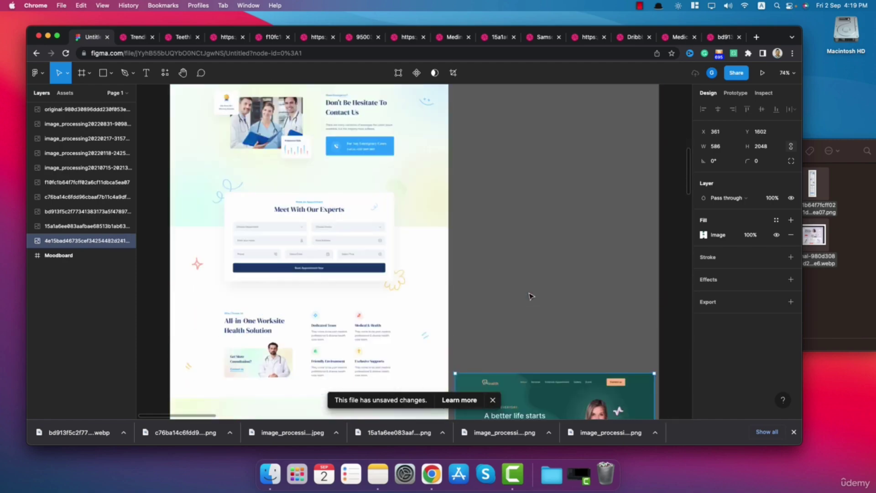
pyautogui.moveTo(539, 373); pyautogui.dragTo(537, 115)
pyautogui.scroll(4, 536, 116)
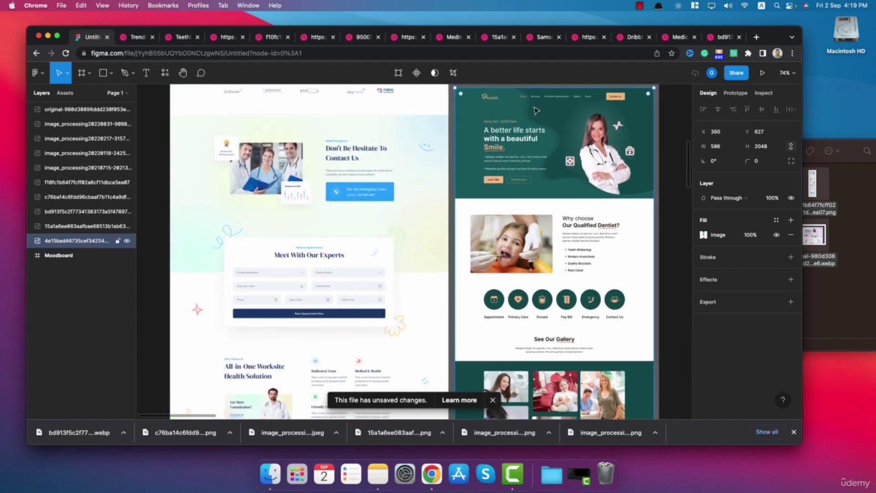
pyautogui.moveTo(536, 319); pyautogui.dragTo(529, 48)
# Widen the Moodboard frame by extending its right edge outward past the green dental design
pyautogui.scroll(-10, 643, 343)
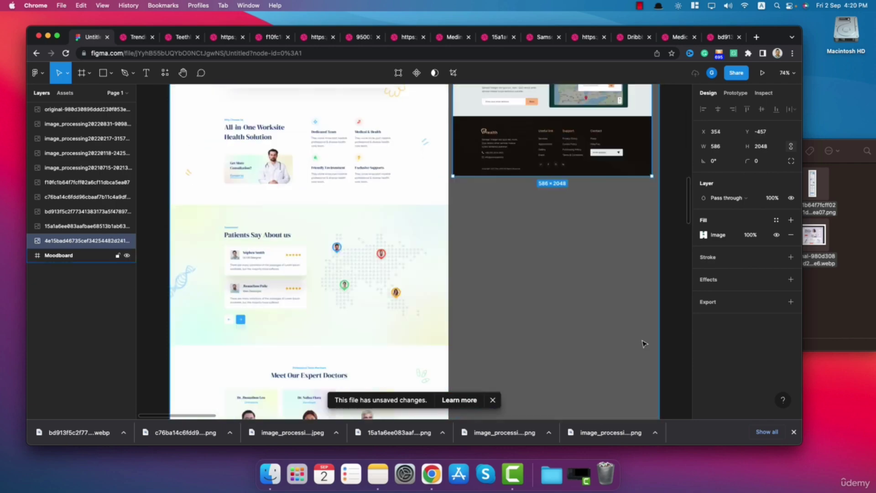
pyautogui.click(665, 319)
pyautogui.click(656, 315)
pyautogui.moveTo(657, 305); pyautogui.dragTo(770, 296)
# Enlarge the green dental design proportionally to 1046 × 3820
pyautogui.click(505, 352)
pyautogui.scroll(-10, 445, 328)
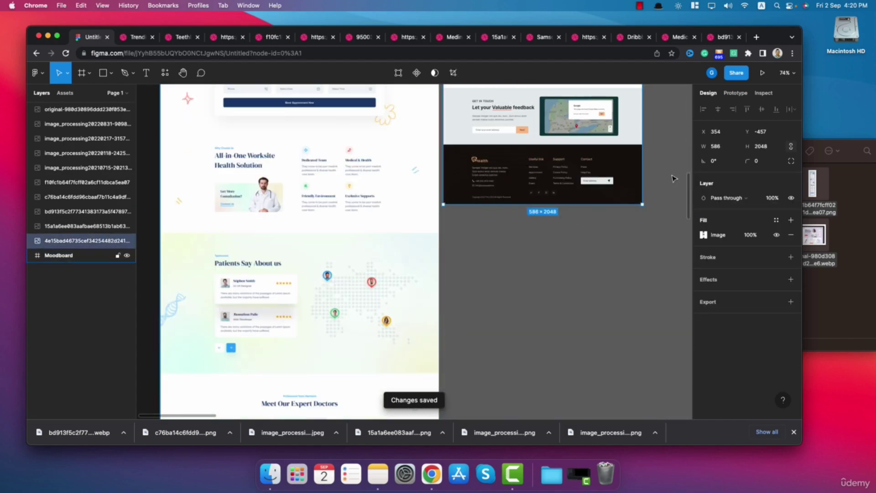
pyautogui.moveTo(642, 204); pyautogui.dragTo(591, 392)
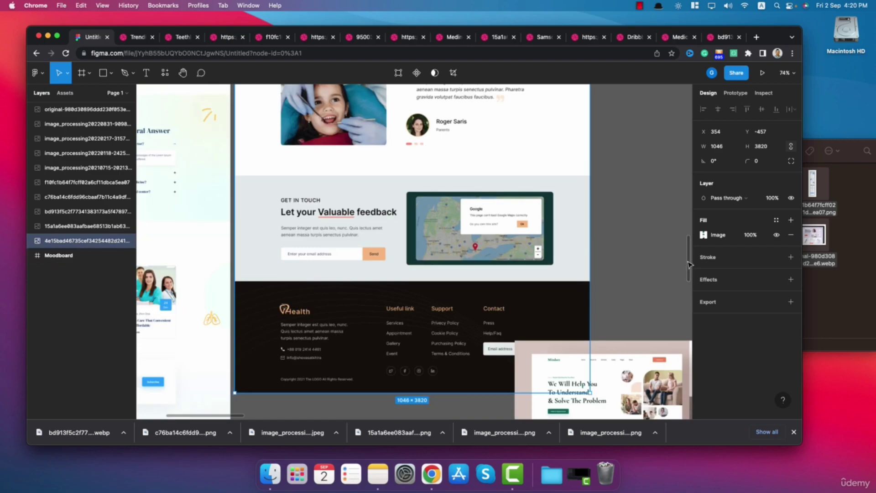
# Shift the green dental design to the right to make room and enlarge the Medinik design proportionally to 1214 × 6073
pyautogui.moveTo(690, 260); pyautogui.dragTo(693, 95)
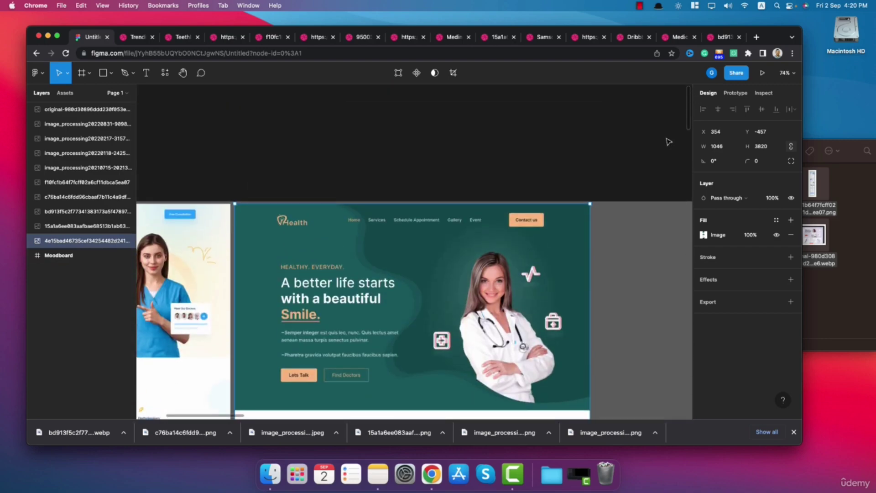
pyautogui.moveTo(346, 332); pyautogui.dragTo(480, 333)
pyautogui.click(200, 311)
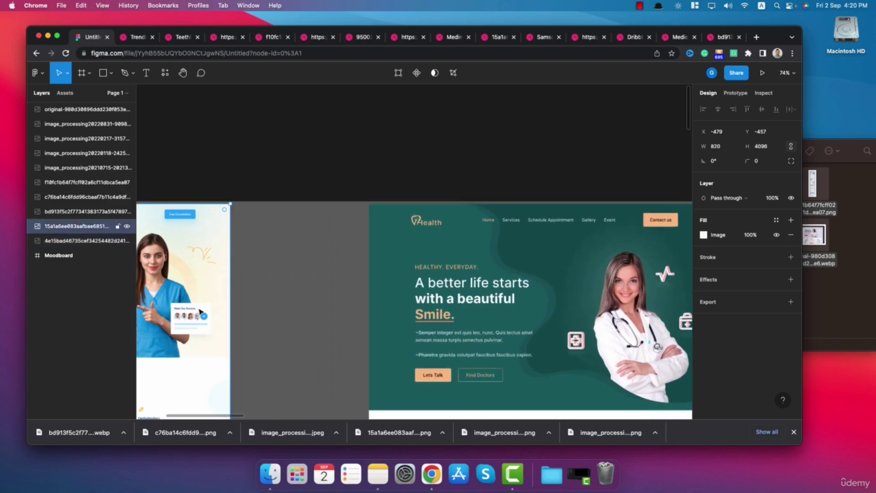
pyautogui.scroll(-6, 205, 287)
pyautogui.scroll(6, 212, 287)
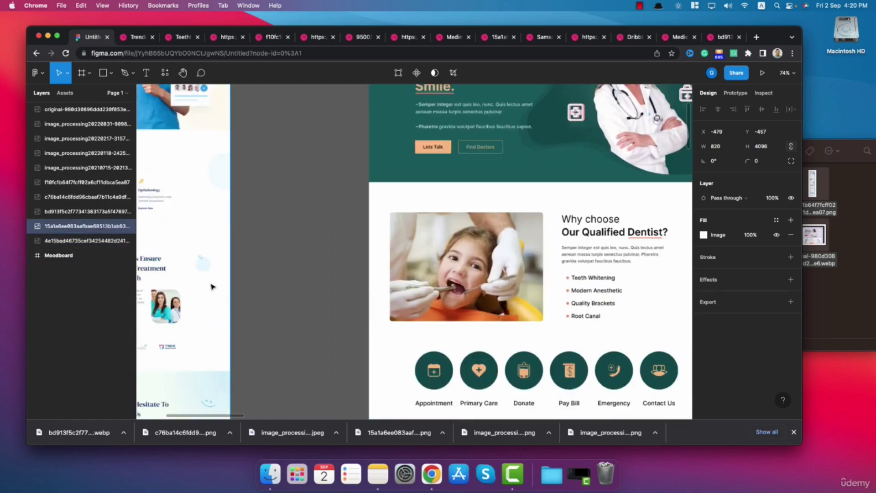
pyautogui.scroll(-1, 212, 287)
pyautogui.moveTo(230, 304); pyautogui.dragTo(362, 309)
pyautogui.scroll(-15, 274, 313)
pyautogui.moveTo(244, 347); pyautogui.dragTo(286, 254)
pyautogui.scroll(3, 286, 260)
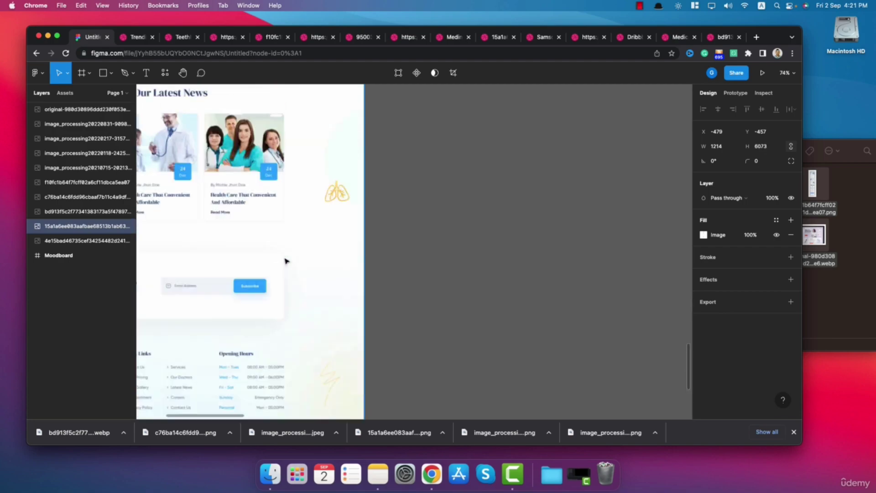
# Extend the Moodboard frame much further to the right so it spans the remaining imported images
pyautogui.scroll(-4, 307, 178)
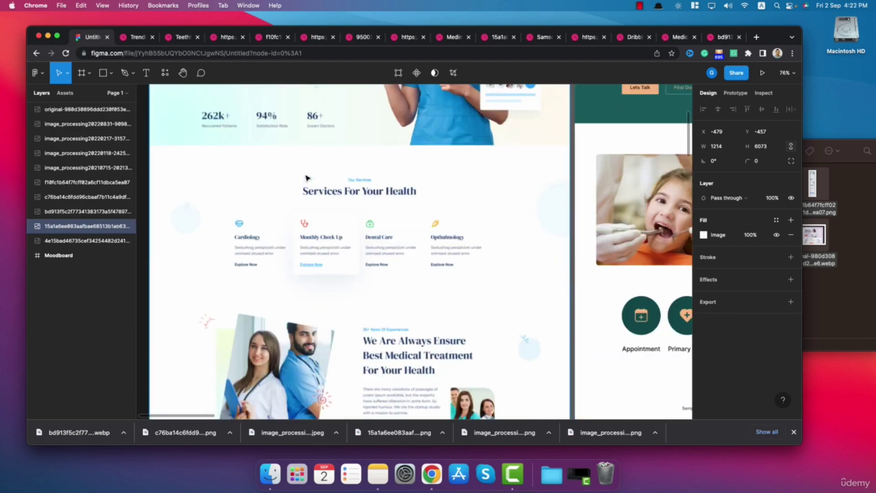
pyautogui.scroll(3, 306, 178)
pyautogui.scroll(-15, 306, 178)
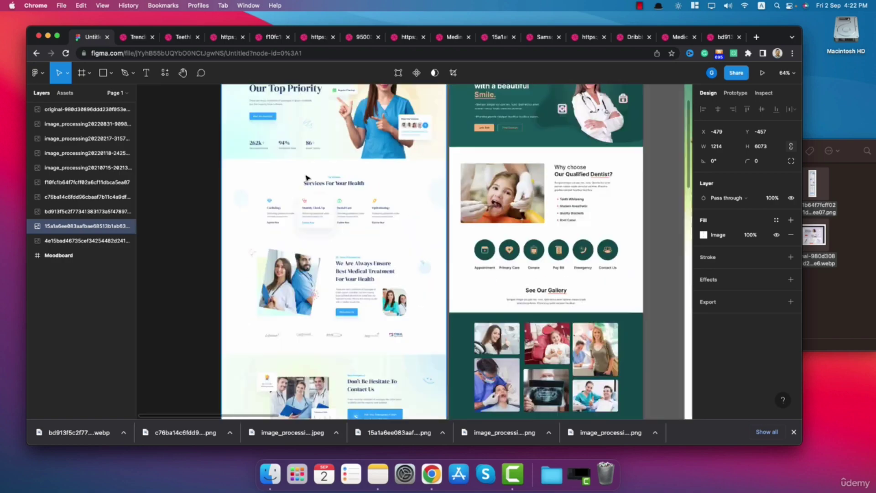
pyautogui.scroll(-1, 307, 178)
pyautogui.click(474, 167)
pyautogui.moveTo(478, 166); pyautogui.dragTo(689, 175)
# Move the orange-accented health design beside the green dental design, aligned to the frame's top edge at X 1810, Y -457
pyautogui.scroll(3, 461, 139)
pyautogui.click(461, 139)
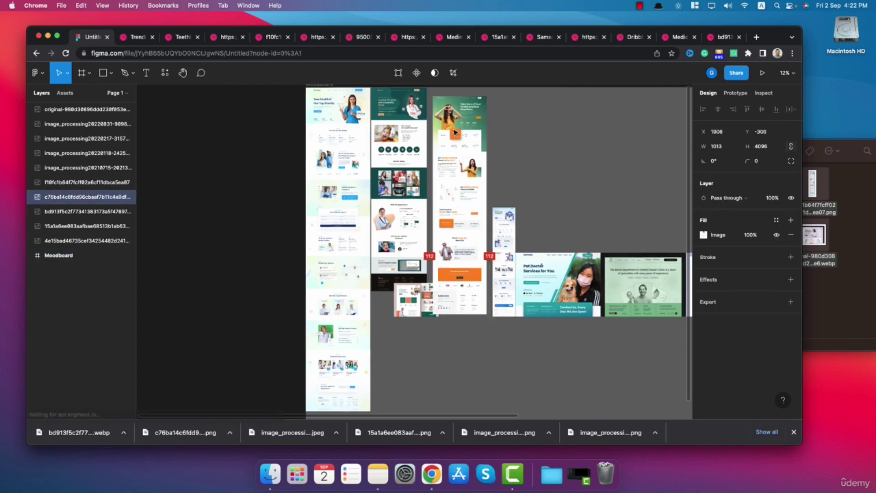
pyautogui.scroll(3, 457, 134)
pyautogui.scroll(-3, 453, 129)
# Move the Mindset image to X 5260, Y 4016 and the tall narrow blue design to X 6527, Y 567, freeing space beside the columns
pyautogui.moveTo(383, 411); pyautogui.dragTo(611, 384)
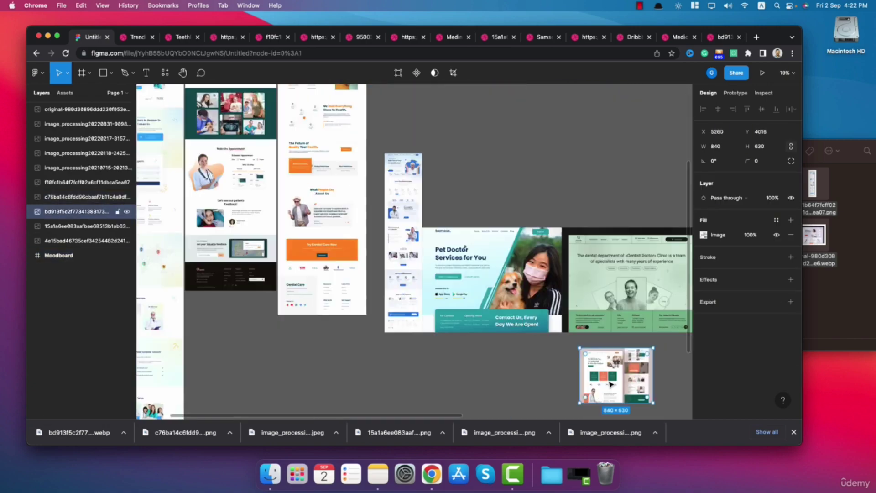
pyautogui.scroll(3, 488, 336)
pyautogui.scroll(-8, 418, 259)
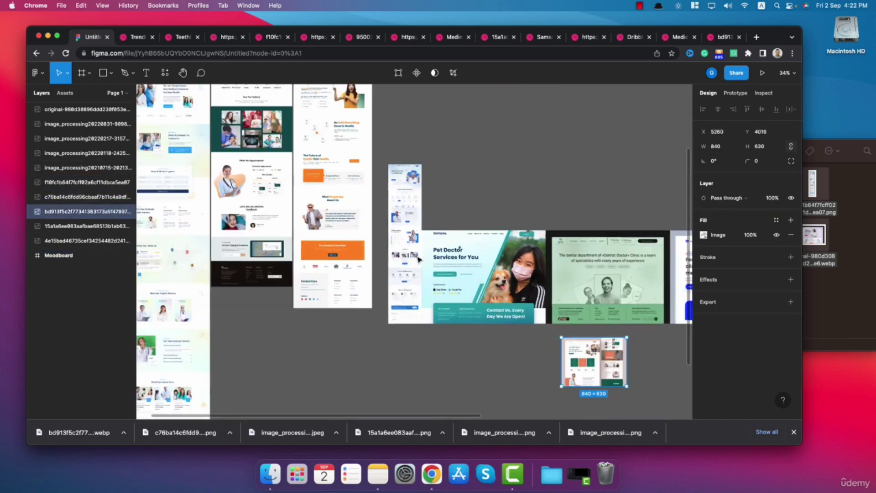
pyautogui.moveTo(410, 248); pyautogui.dragTo(543, 202)
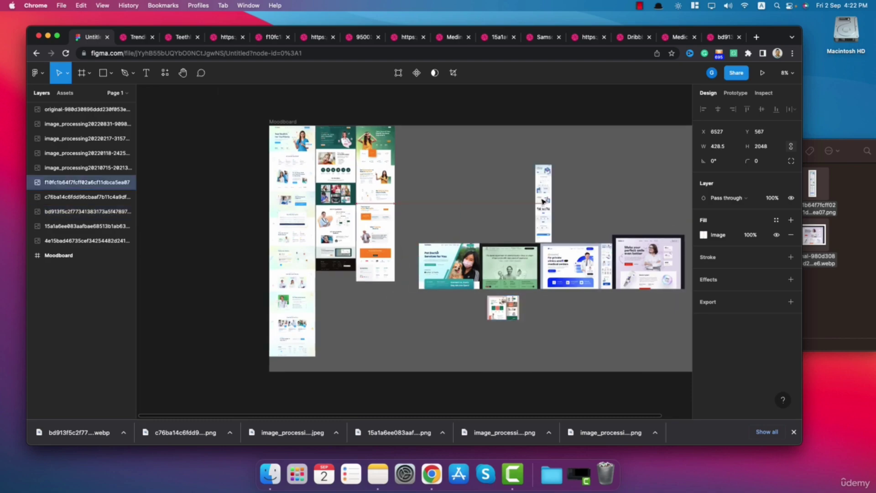
# Enlarge the orange-accented health design and place the Pet Doctor design, scaled to 2398 × 1803, beside it at the frame's top edge
pyautogui.click(386, 269)
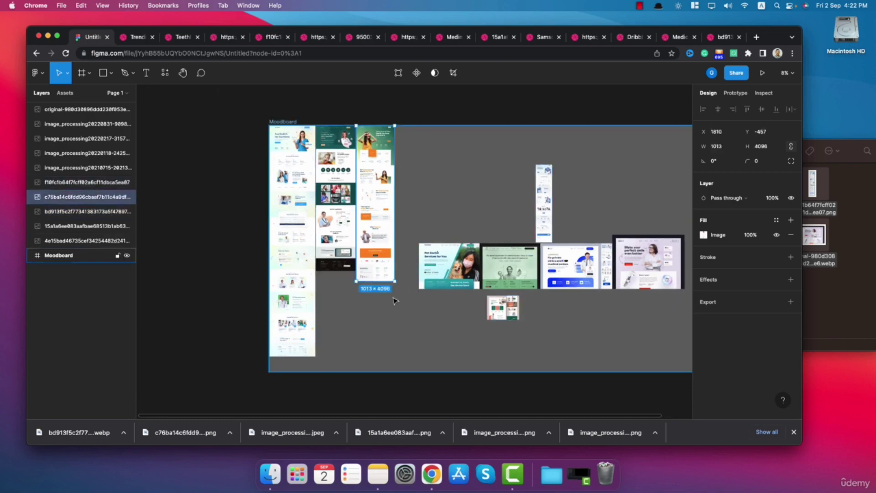
pyautogui.moveTo(394, 282); pyautogui.dragTo(415, 361)
pyautogui.click(440, 272)
pyautogui.moveTo(440, 273); pyautogui.dragTo(510, 194)
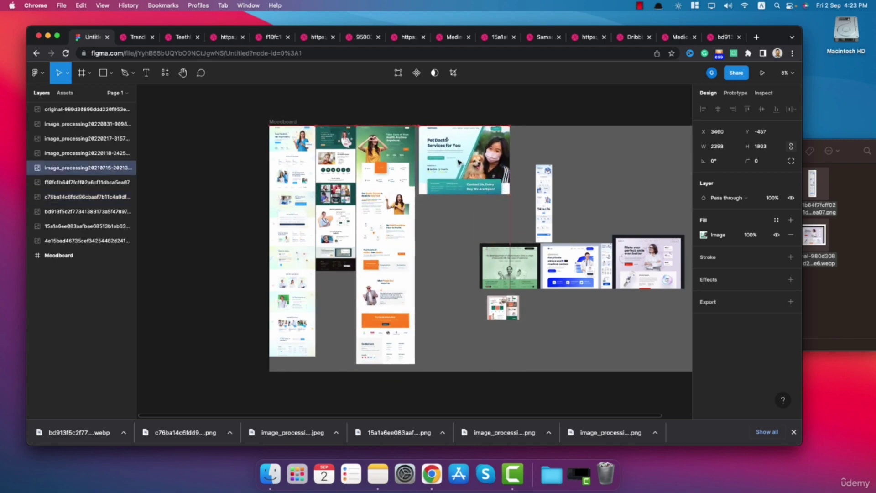
pyautogui.moveTo(429, 170); pyautogui.dragTo(425, 170)
# Move the green Dentist Doctor image below the Pet Doctor design
pyautogui.click(509, 267)
pyautogui.moveTo(499, 273); pyautogui.dragTo(438, 227)
pyautogui.scroll(5, 438, 227)
pyautogui.scroll(5, 482, 232)
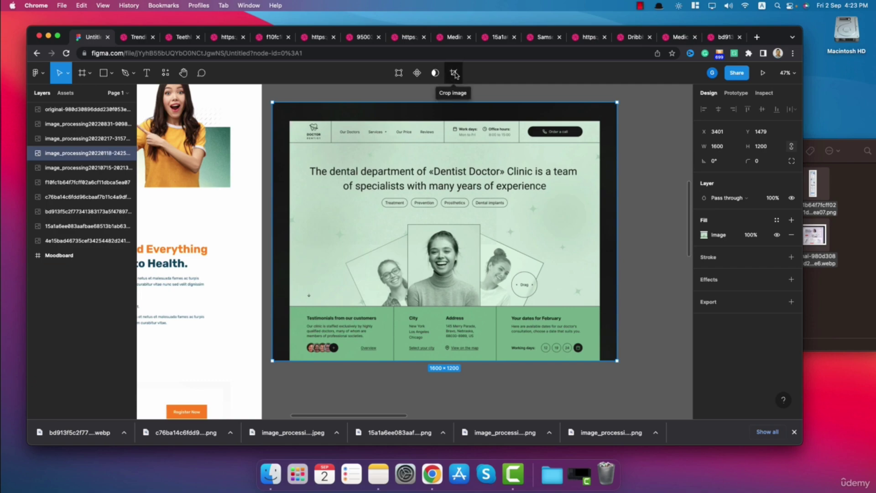
# Crop the dark top, left and right borders off the Dentist Doctor image, leaving it 1438 × 1116
pyautogui.click(454, 74)
pyautogui.moveTo(615, 103); pyautogui.dragTo(619, 120)
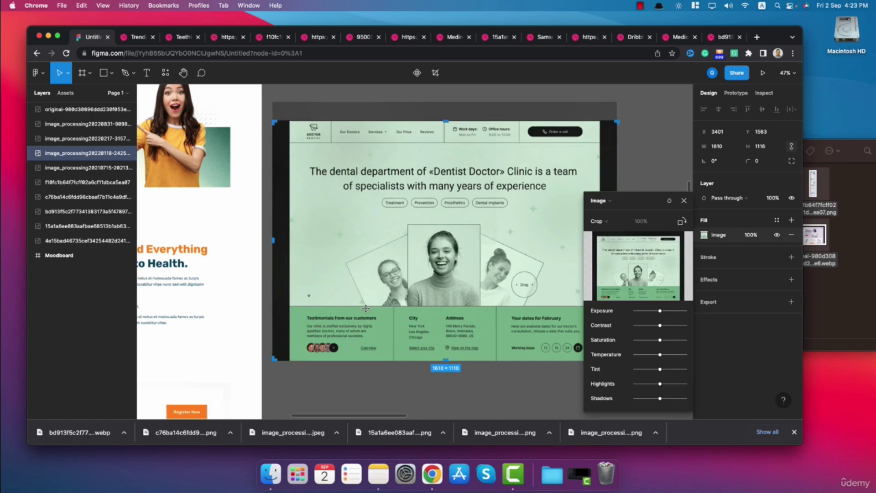
pyautogui.moveTo(272, 243); pyautogui.dragTo(289, 244)
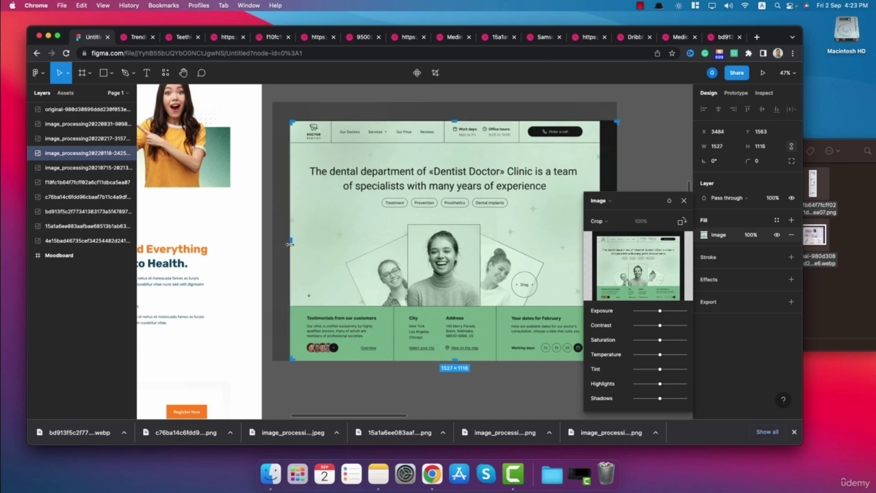
pyautogui.click(684, 201)
pyautogui.click(704, 235)
pyautogui.moveTo(638, 203); pyautogui.dragTo(287, 188)
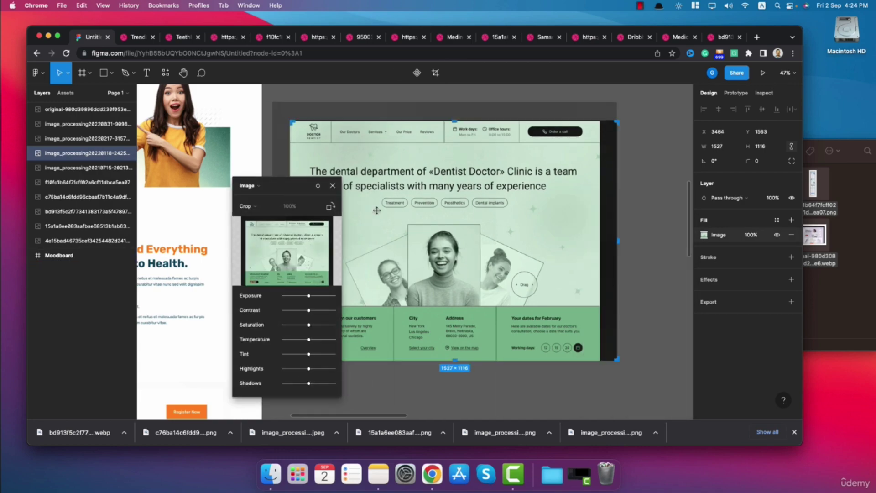
pyautogui.moveTo(618, 239); pyautogui.dragTo(600, 235)
pyautogui.moveTo(301, 239)
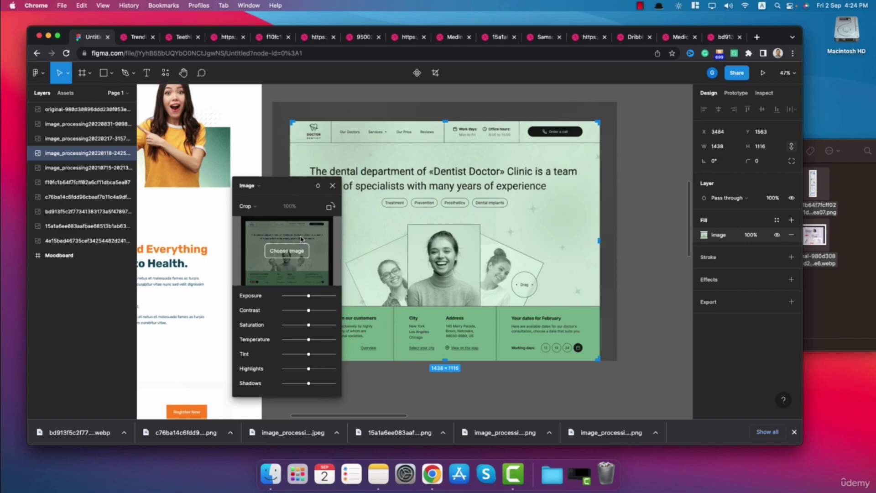
pyautogui.press('Return')
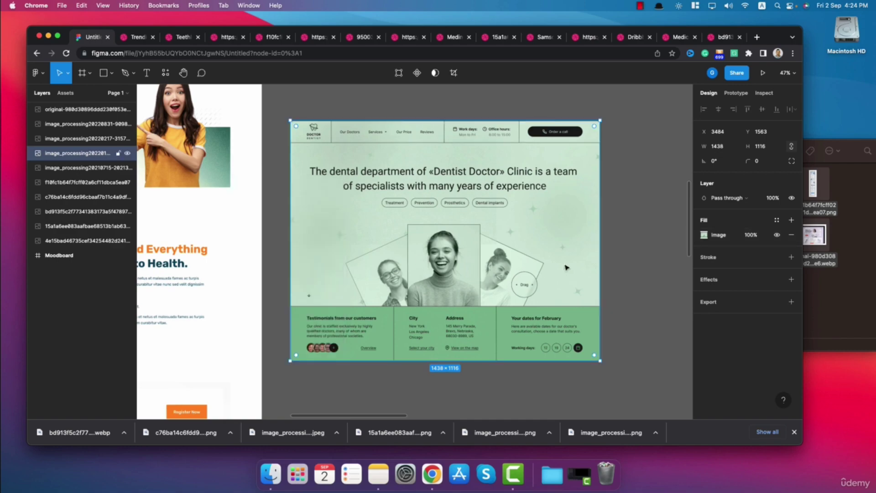
# Place the cropped Dentist Doctor image directly under the Pet Doctor design and move the Mindset image below it at X 3367, Y 2977
pyautogui.scroll(5, 543, 271)
pyautogui.moveTo(435, 366); pyautogui.dragTo(413, 322)
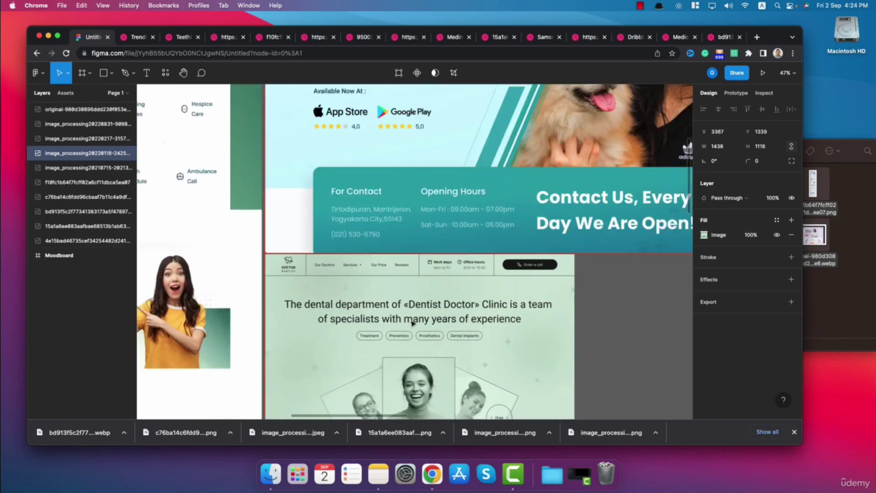
pyautogui.scroll(-5, 412, 323)
pyautogui.moveTo(475, 338); pyautogui.dragTo(338, 328)
pyautogui.scroll(8, 329, 320)
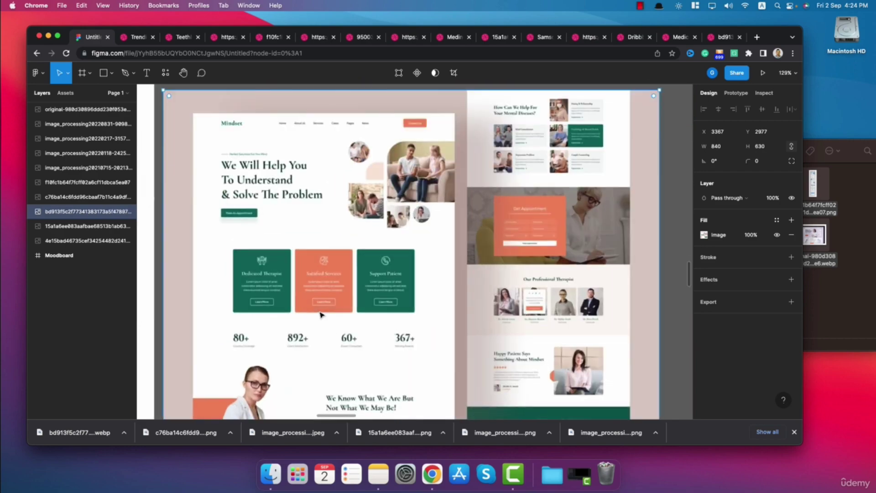
pyautogui.scroll(-3, 321, 315)
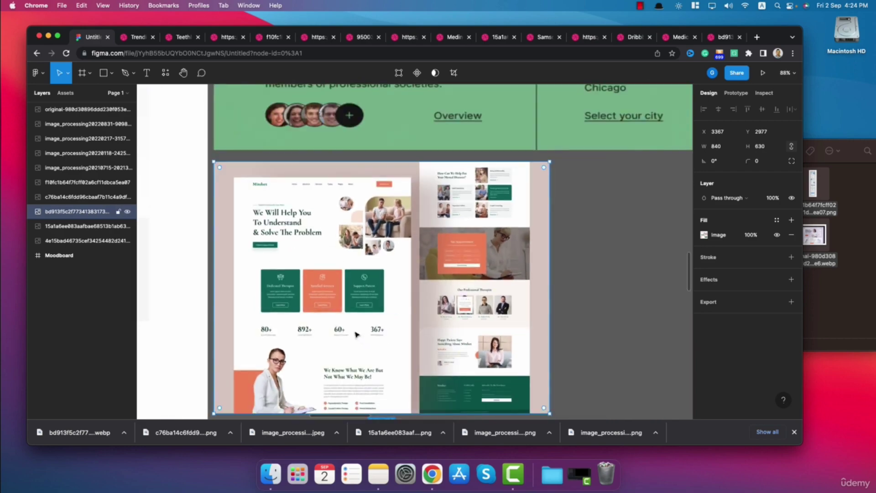
pyautogui.scroll(-2, 357, 336)
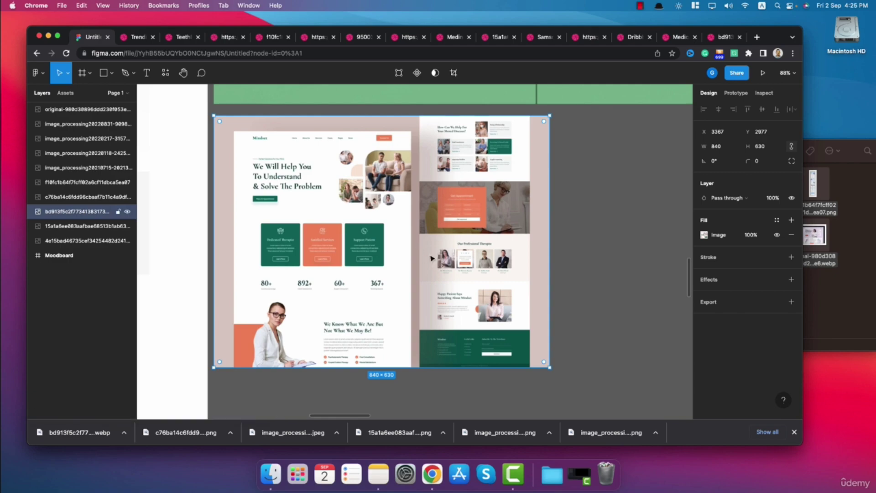
# Duplicate the Mindset image inside the Moodboard frame
pyautogui.rightClick(83, 213)
pyautogui.click(488, 272)
pyautogui.press('super+v')
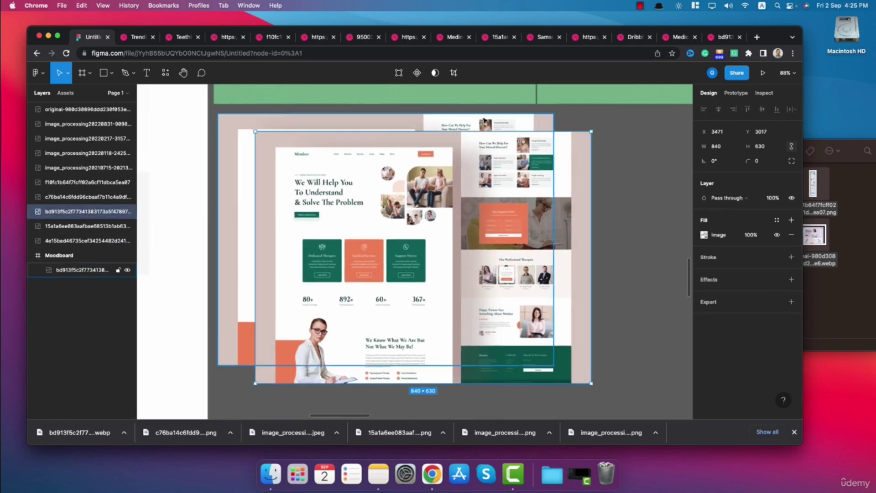
# Crop the front Mindset image to its main landing page, cutting off the border and the narrow section column
pyautogui.click(453, 72)
pyautogui.moveTo(260, 265); pyautogui.dragTo(274, 256)
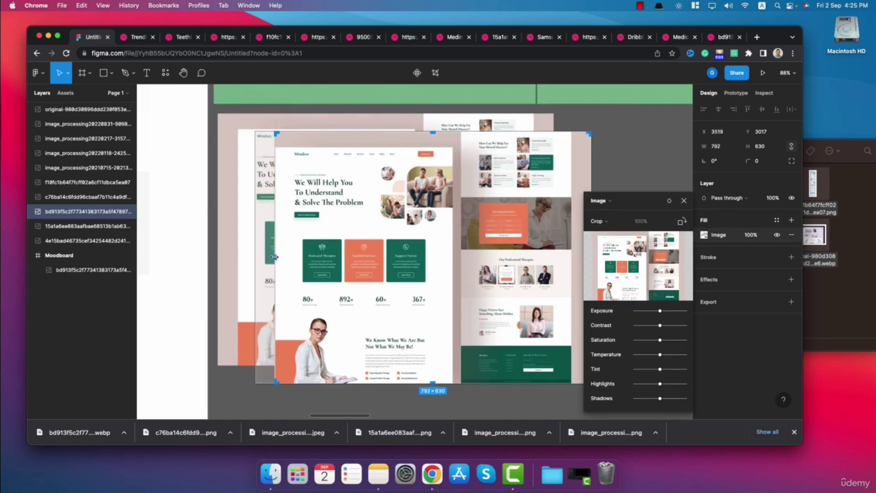
pyautogui.moveTo(591, 185); pyautogui.dragTo(453, 166)
pyautogui.moveTo(378, 130); pyautogui.dragTo(377, 151)
pyautogui.press('Return')
# Crop the rear Mindset image to its narrow section column, 278 × 630, cutting off the landing page and the border
pyautogui.doubleClick(518, 182)
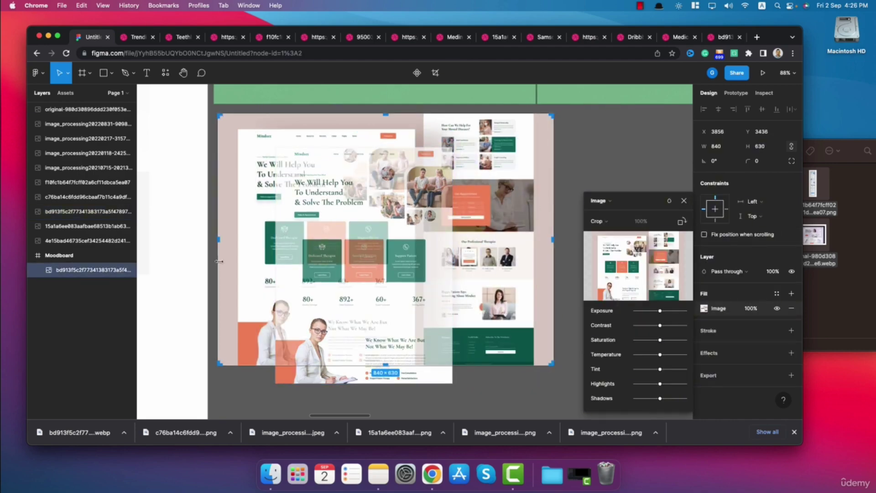
pyautogui.moveTo(214, 243); pyautogui.dragTo(429, 264)
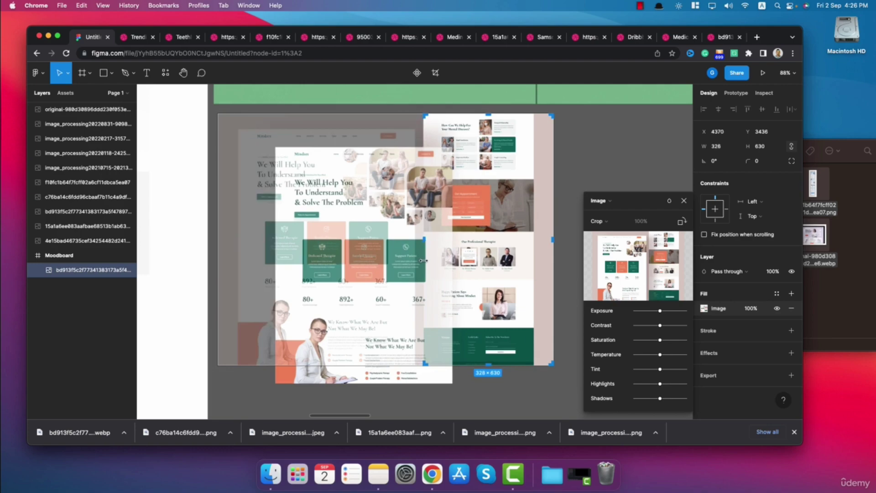
pyautogui.moveTo(552, 239); pyautogui.dragTo(537, 232)
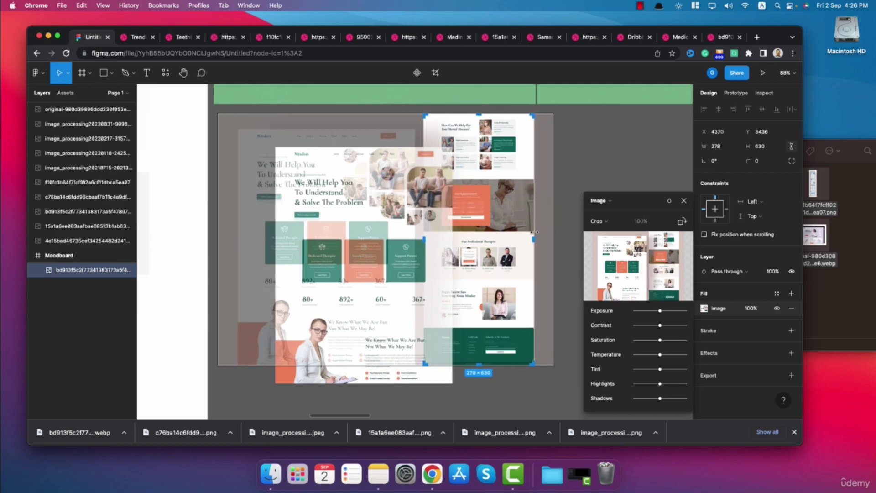
pyautogui.press('Return')
# Place the Mindset section column directly below the cropped landing page and scale it to the same width, 444 × 1017
pyautogui.moveTo(499, 243); pyautogui.dragTo(645, 315)
pyautogui.scroll(5, 460, 243)
pyautogui.moveTo(364, 205); pyautogui.dragTo(366, 202)
pyautogui.moveTo(615, 147); pyautogui.dragTo(611, 146)
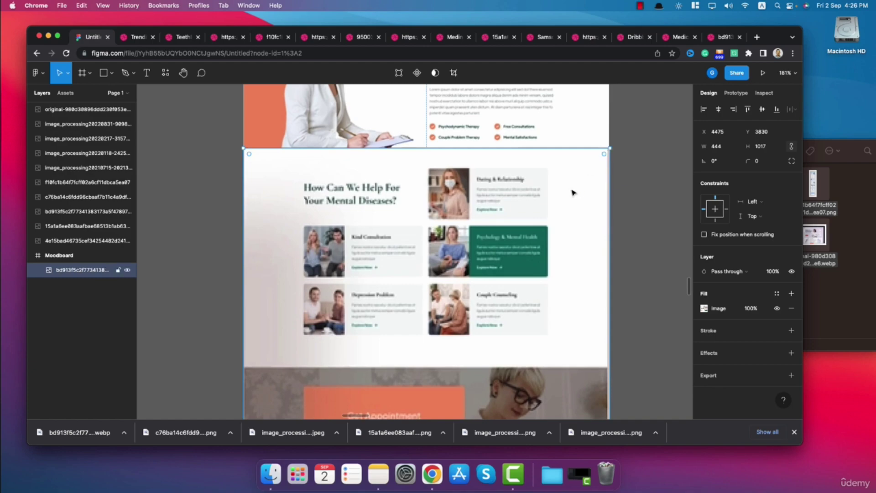
# Group the two stacked Mindset pieces into one object
pyautogui.moveTo(647, 184); pyautogui.dragTo(429, 110)
pyautogui.rightClick(422, 110)
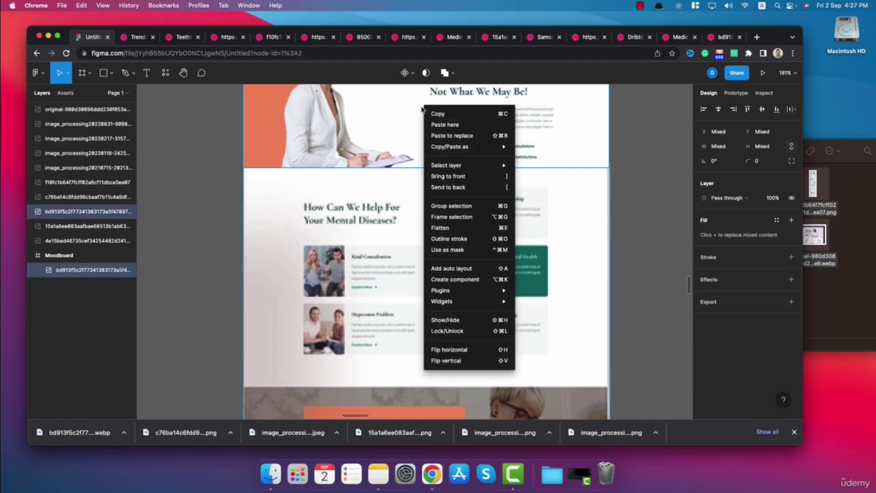
pyautogui.press('super+g')
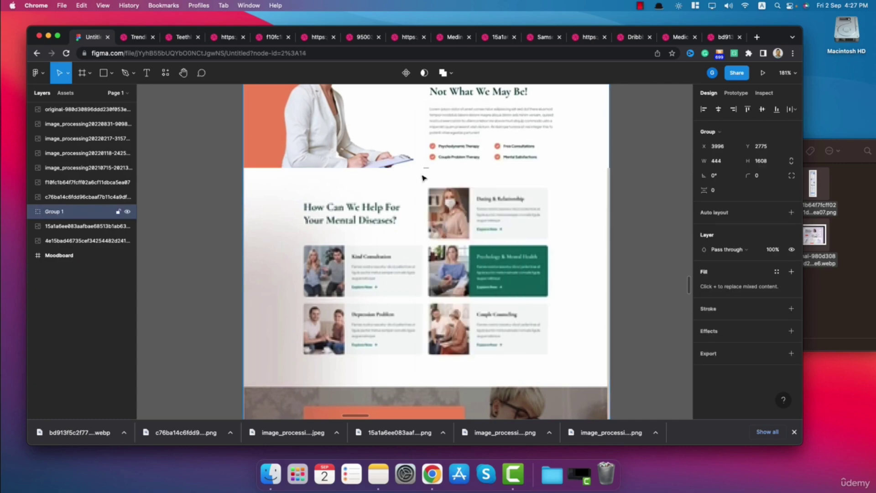
# Move the Mindset group directly under the Dentist Doctor image to X 3367, Y 2971
pyautogui.scroll(5, 396, 334)
pyautogui.scroll(3, 396, 334)
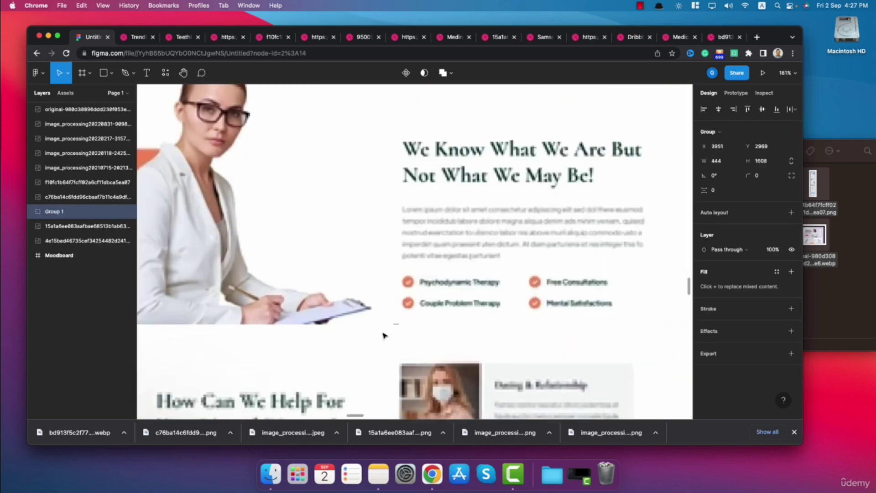
pyautogui.scroll(-8, 385, 333)
pyautogui.moveTo(385, 333); pyautogui.dragTo(219, 329)
pyautogui.moveTo(203, 223); pyautogui.dragTo(206, 223)
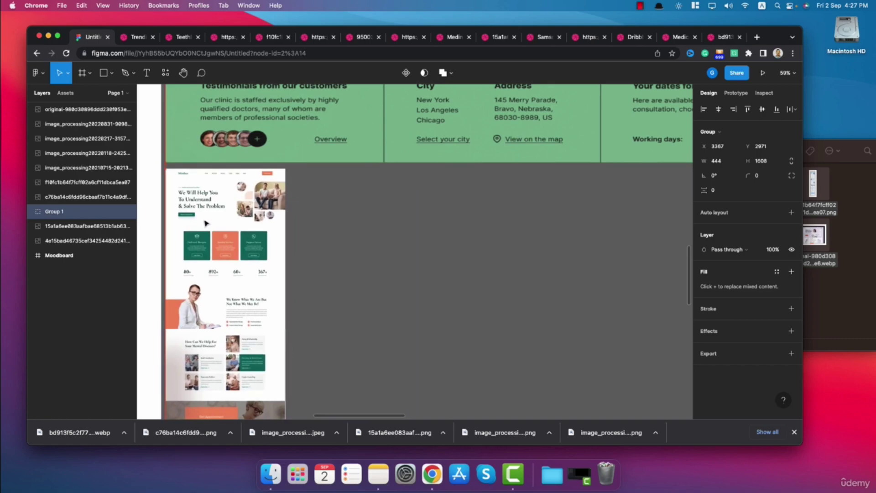
# Place the tall blue-and-white clinic design beside the Pet Doctor design, aligned with its top, and enlarge it proportionally
pyautogui.scroll(-10, 255, 310)
pyautogui.scroll(-4, 287, 336)
pyautogui.click(419, 198)
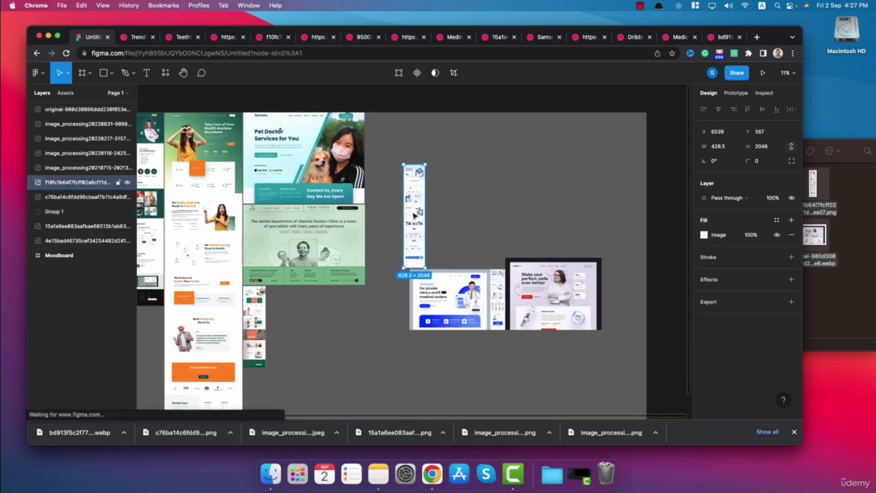
pyautogui.scroll(5, 419, 198)
pyautogui.scroll(-3, 416, 180)
pyautogui.moveTo(414, 202); pyautogui.dragTo(369, 140)
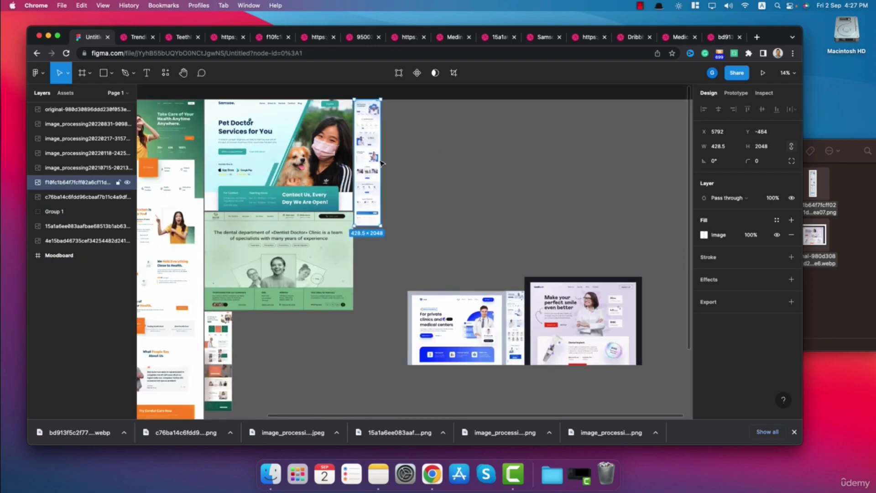
pyautogui.moveTo(381, 226); pyautogui.dragTo(407, 347)
# Scale and crop the "For private clinics and medical centers" image to 1733 × 1334 and place it beside the Mindset group at X 3826, Y 2971
pyautogui.moveTo(457, 331); pyautogui.dragTo(287, 331)
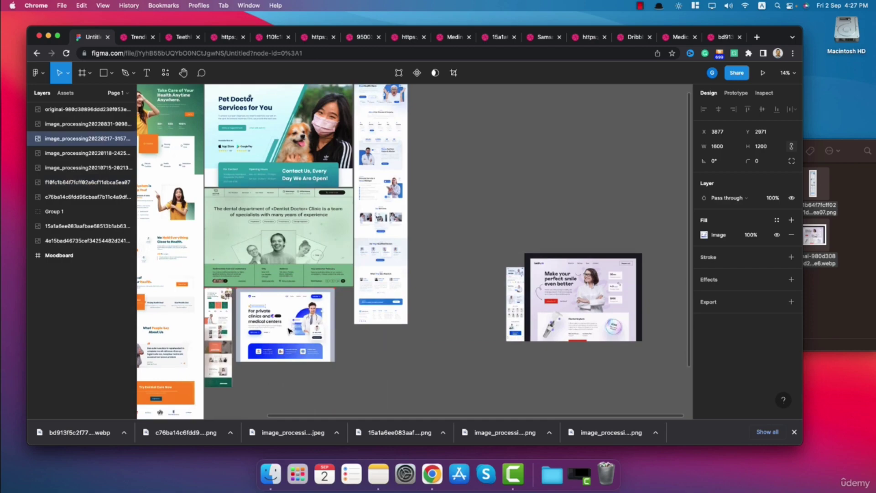
pyautogui.hotkey('shift', '2')
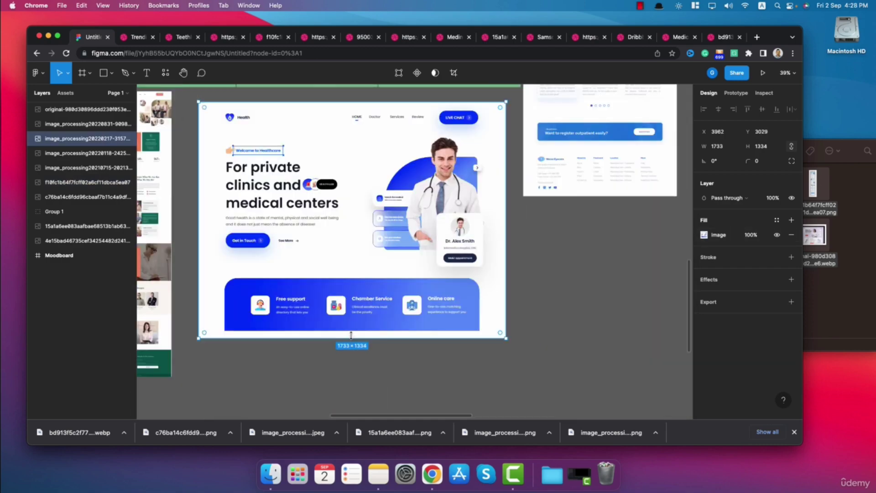
pyautogui.scroll(-5, 351, 335)
pyautogui.moveTo(334, 275); pyautogui.dragTo(324, 270)
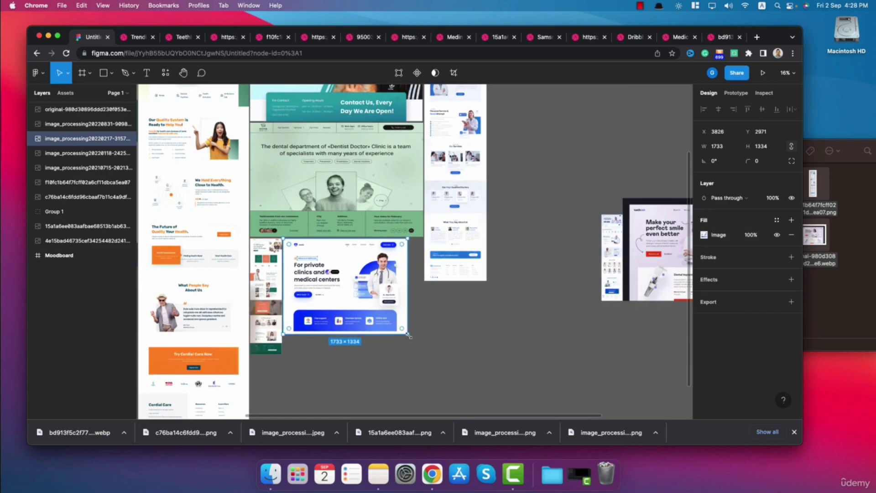
pyautogui.press('Escape')
# Examine the header and hero sections of the designs across the completed moodboard
pyautogui.hotkey('shift', '2')
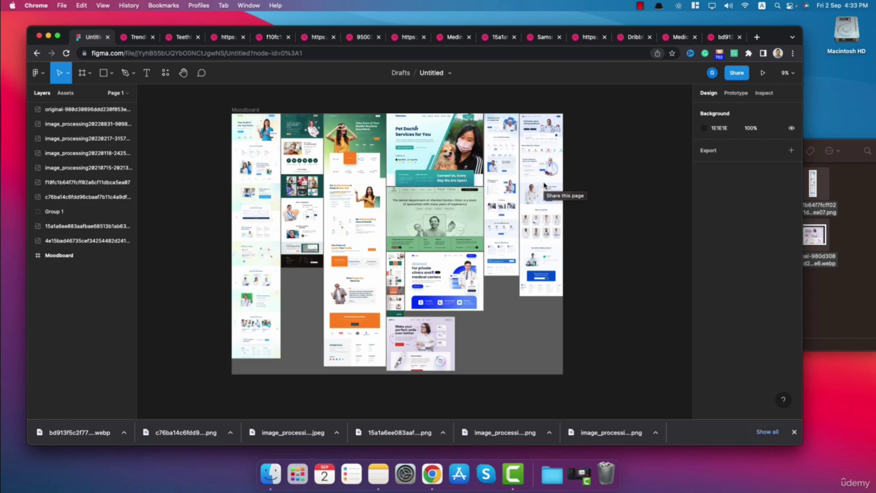
pyautogui.scroll(5, 314, 163)
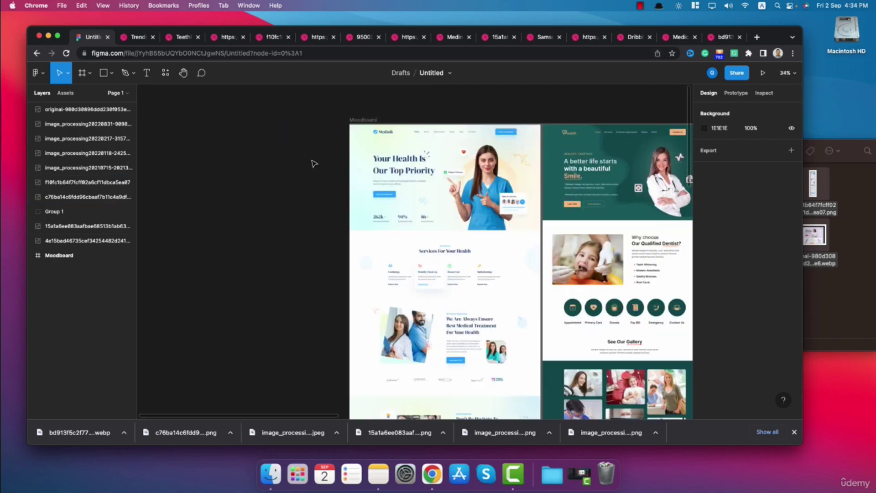
pyautogui.hscroll(-2, 314, 164)
pyautogui.hscroll(6, 314, 164)
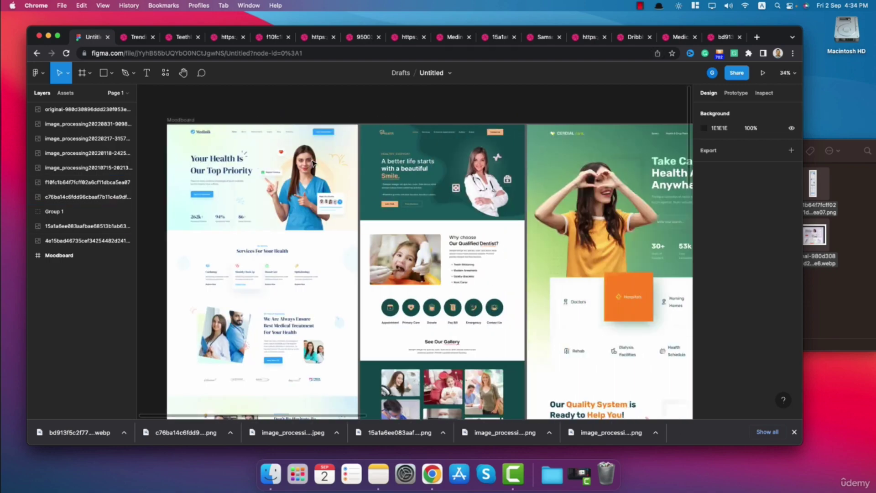
pyautogui.hscroll(12, 314, 163)
pyautogui.hscroll(7, 314, 164)
pyautogui.hscroll(-13, 314, 163)
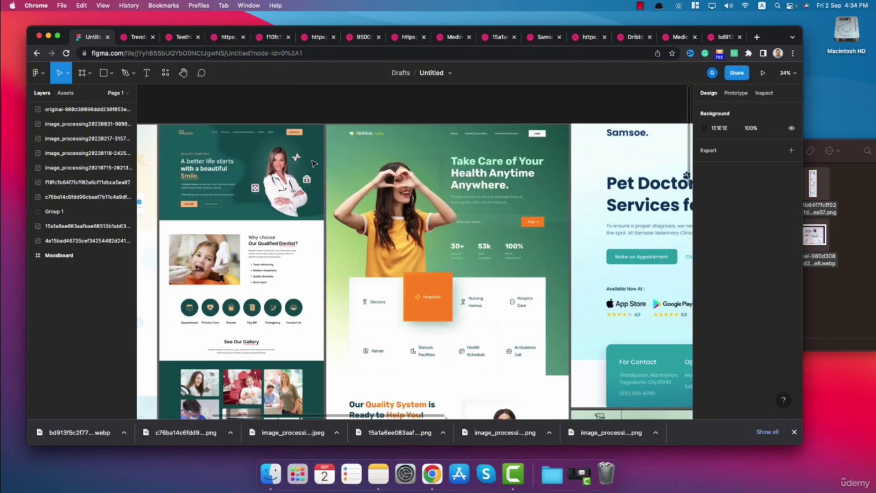
pyautogui.scroll(5, 391, 133)
pyautogui.hscroll(4, 334, 159)
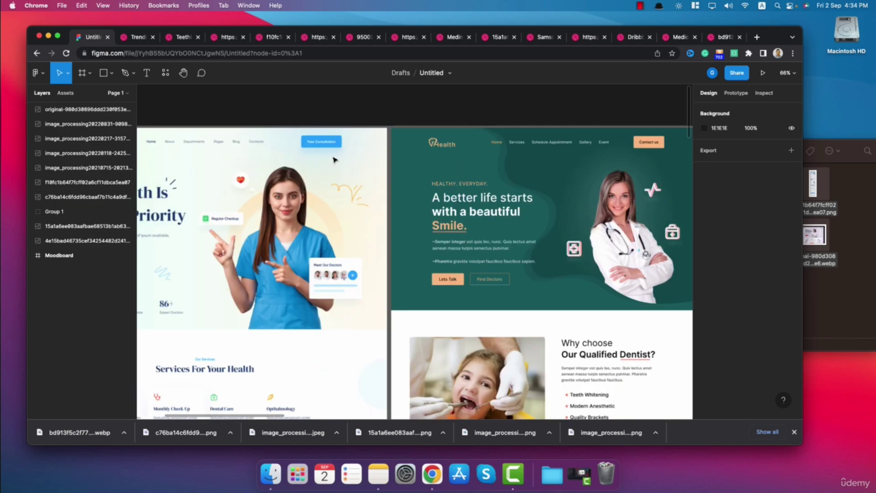
pyautogui.hscroll(-6, 334, 160)
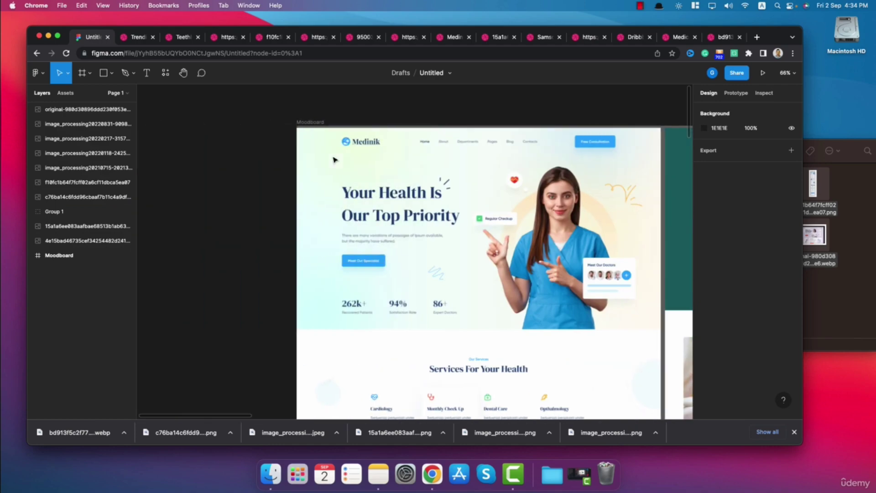
pyautogui.hscroll(10, 334, 159)
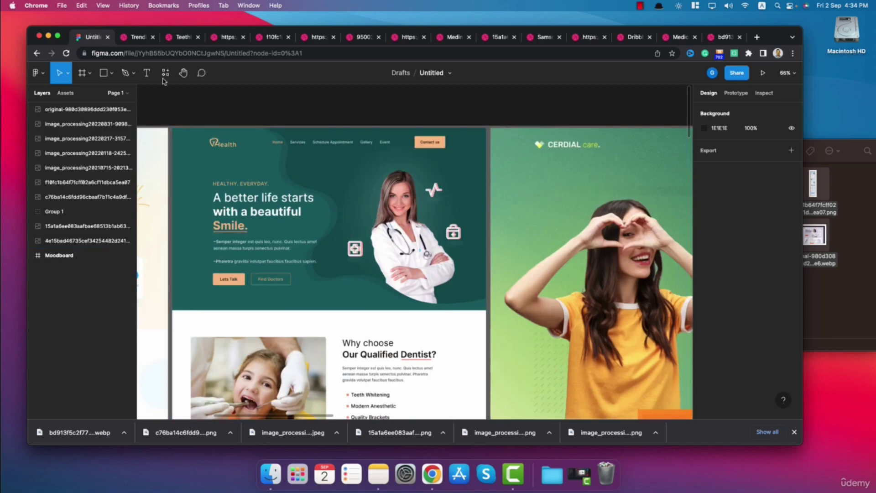
# Add the comment "Menu" on the navigation bar of the dark green VHealth design
pyautogui.click(201, 74)
pyautogui.click(326, 139)
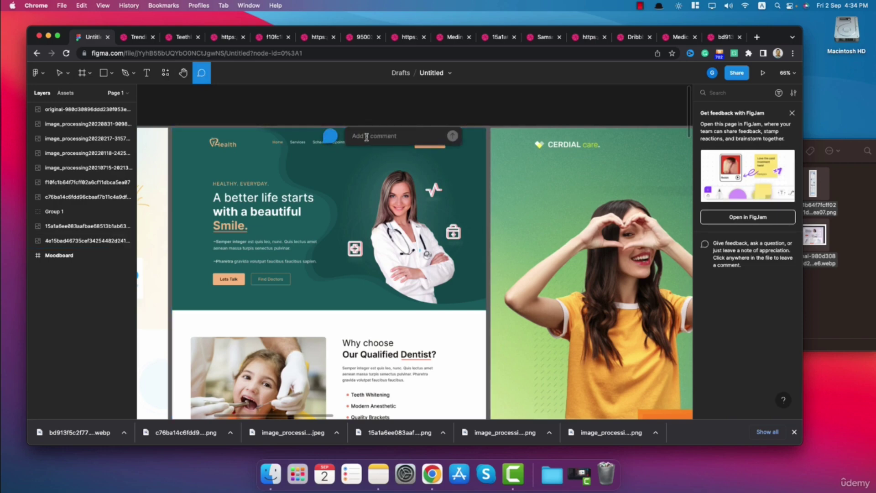
pyautogui.write('Menu')
pyautogui.press('Return')
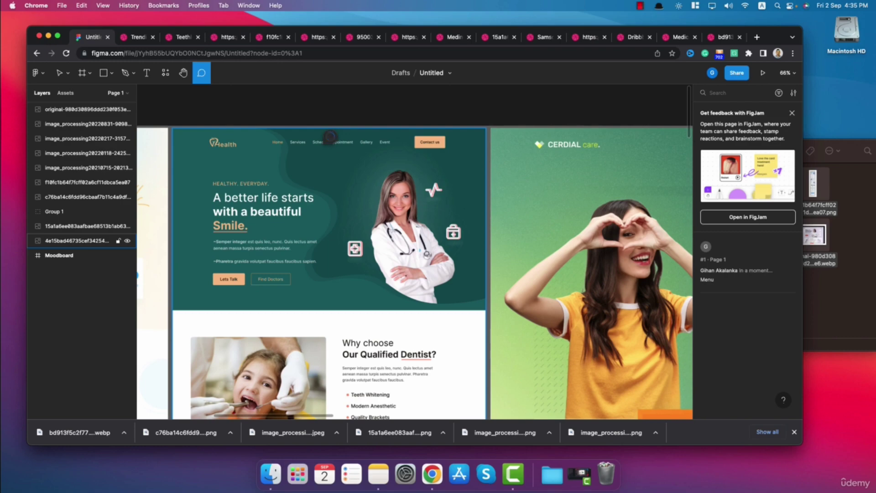
# Edit the comment on the VHealth navigation bar to read "Menu for clinic website"
pyautogui.click(335, 135)
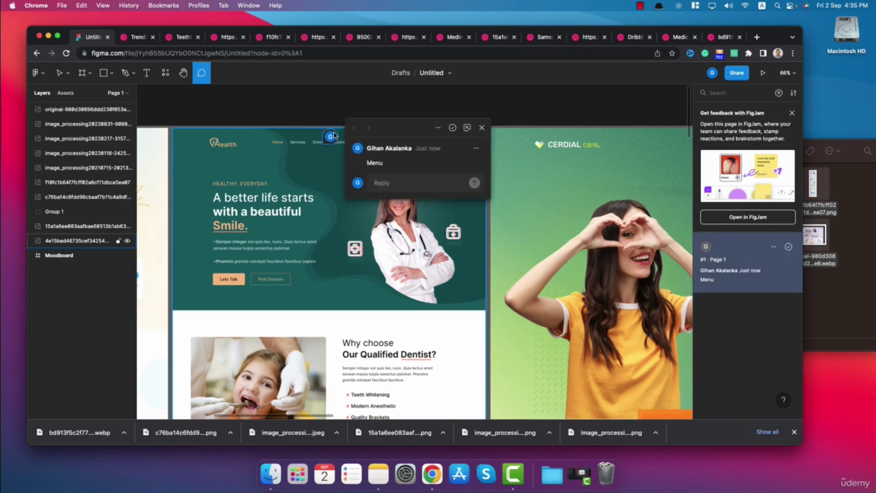
pyautogui.click(476, 148)
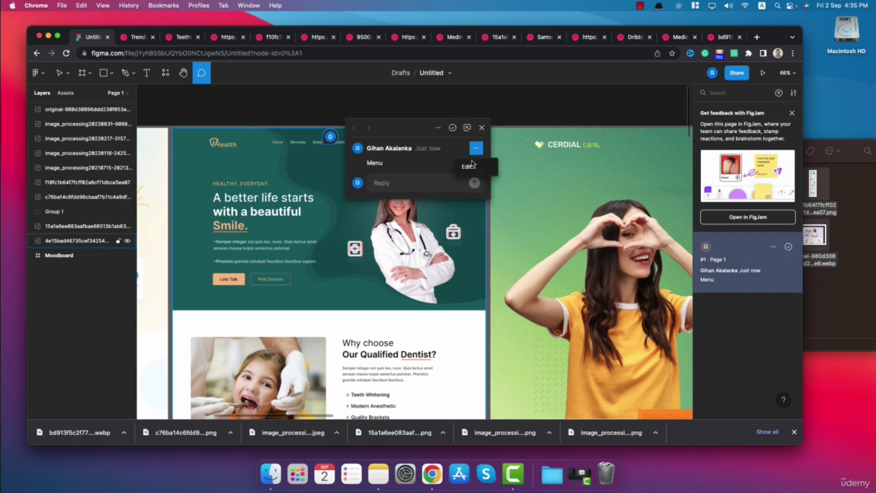
pyautogui.click(469, 167)
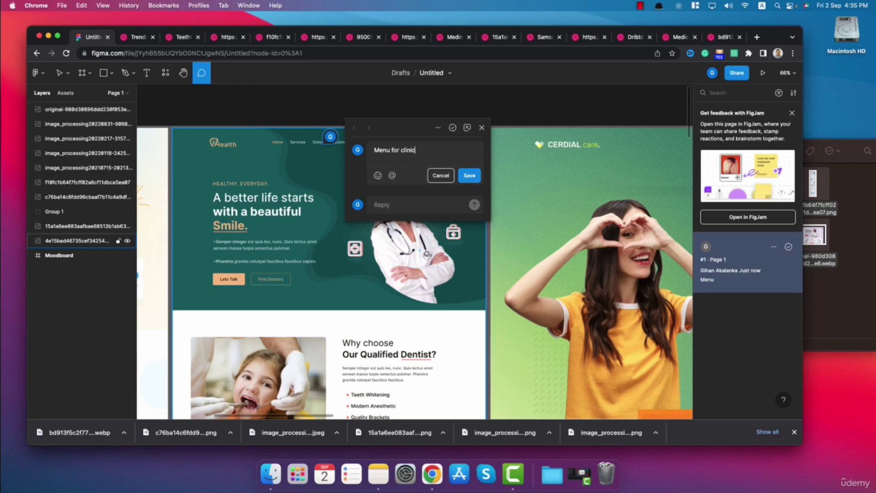
pyautogui.write('for clinic website')
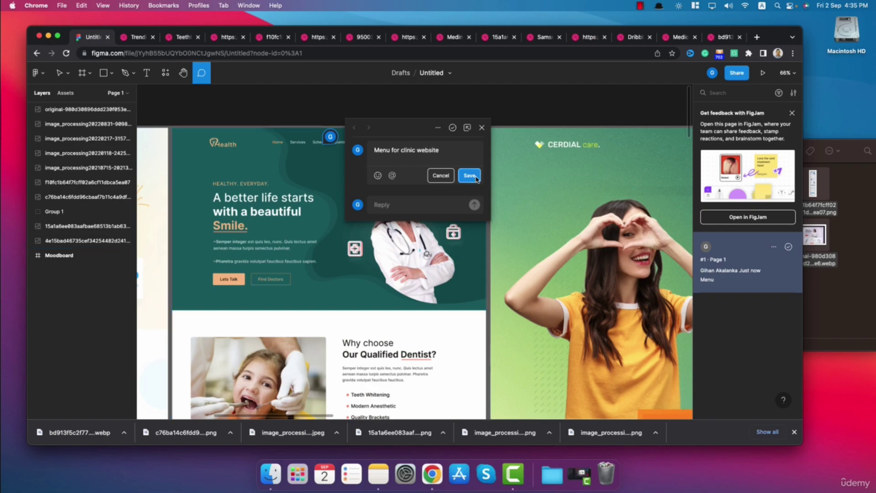
pyautogui.press('Return')
pyautogui.press('Escape')
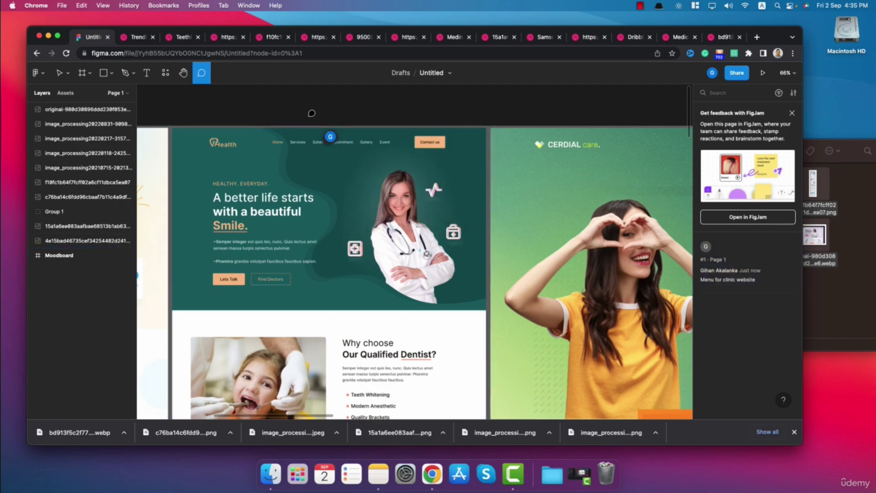
# Add the comment "Banner" on the hero section of the Medinik "Your Health Is Our Top Priority" design
pyautogui.keyDown('ctrl'); pyautogui.scroll(-5, 283, 117); pyautogui.keyUp('ctrl')
pyautogui.hscroll(10, 393, 168)
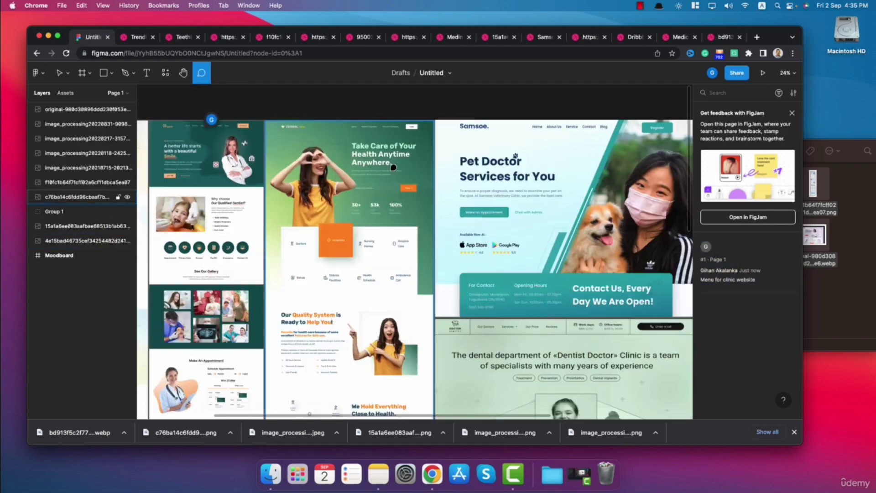
pyautogui.hscroll(-9, 351, 178)
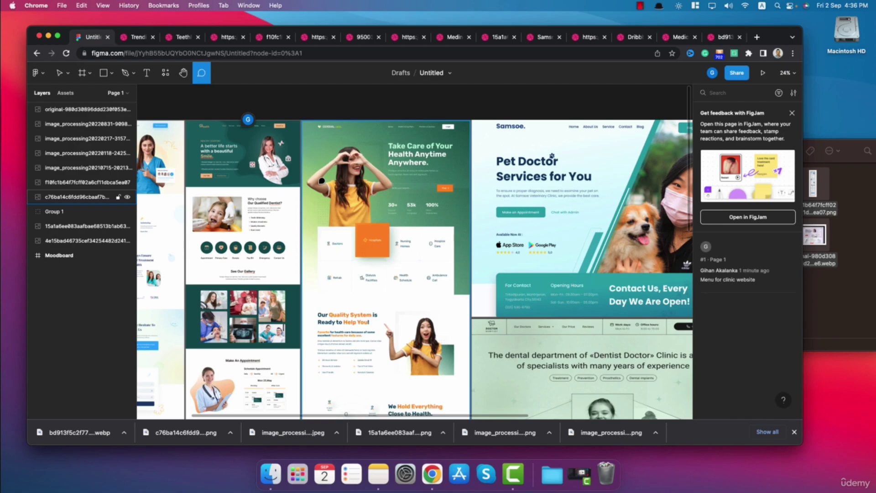
pyautogui.scroll(-10, 322, 180)
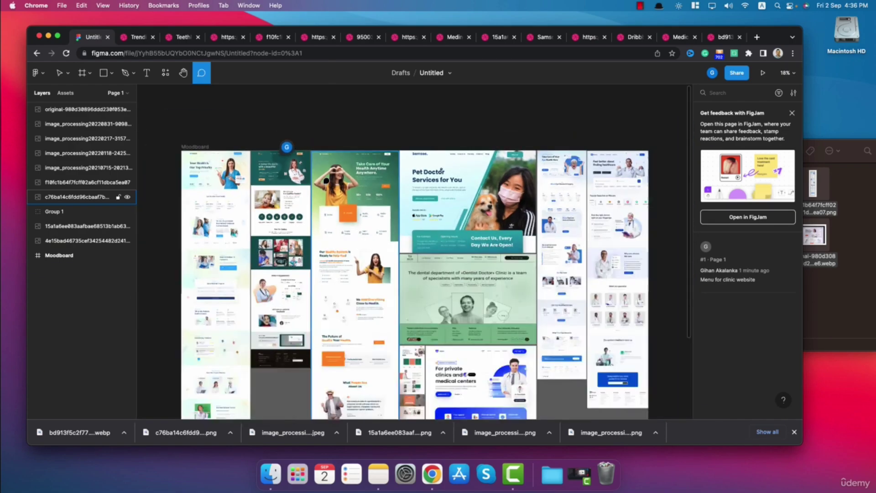
pyautogui.press('Tab')
pyautogui.press('Tab')
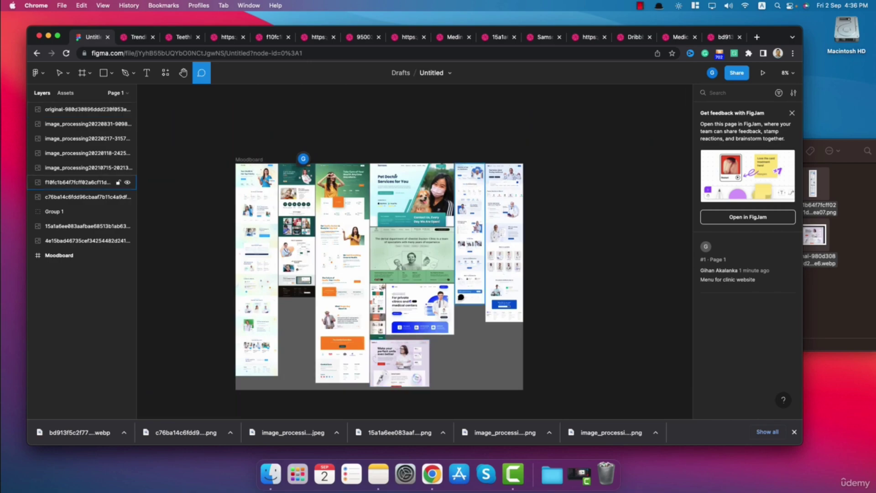
pyautogui.hotkey('shift', '2')
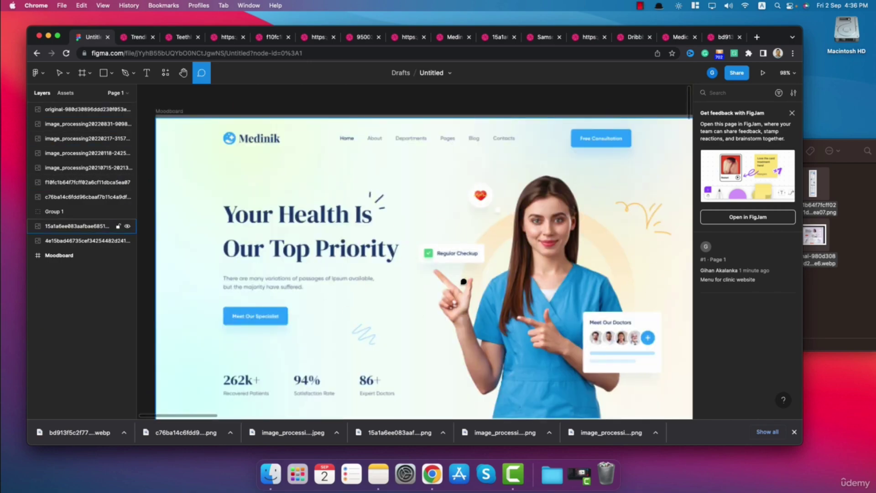
pyautogui.click(394, 285)
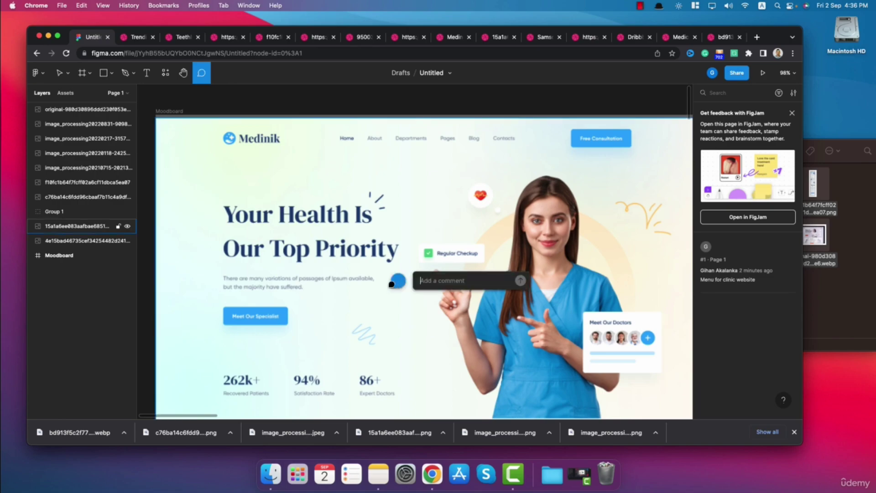
pyautogui.write('Banner')
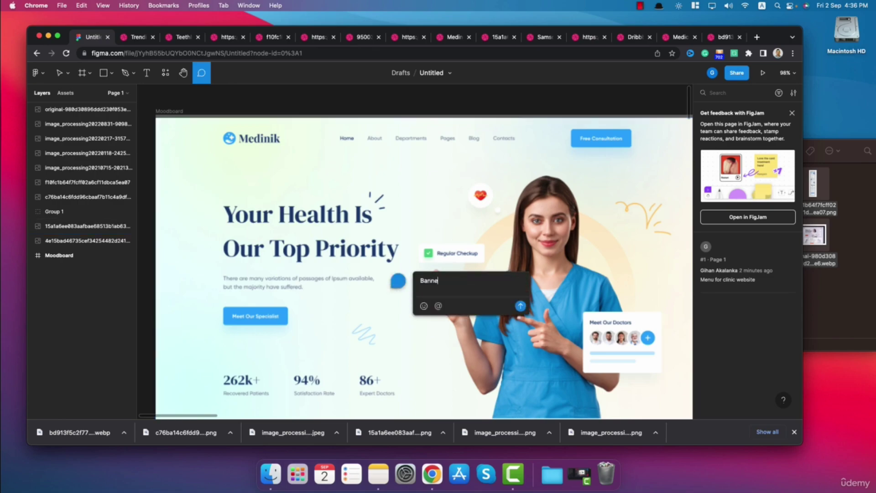
pyautogui.press('Return')
pyautogui.scroll(-5, 368, 264)
pyautogui.scroll(-2, 368, 263)
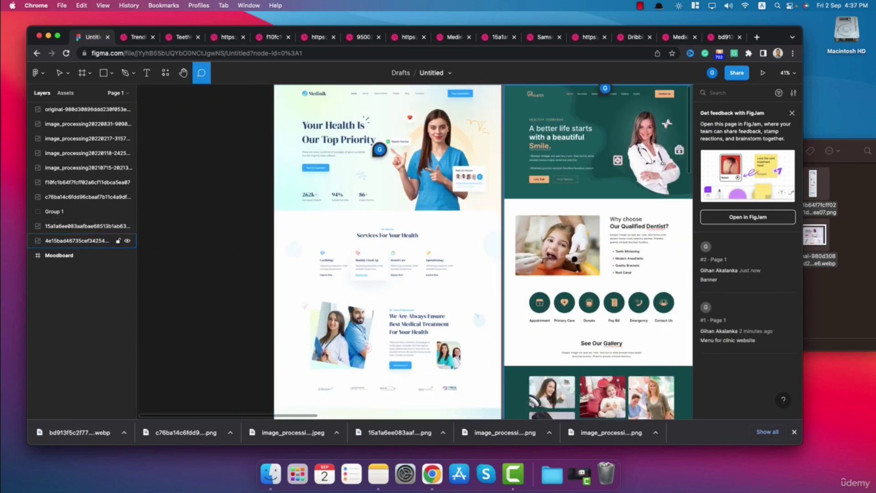
# Add the comment "About" on the "What People Say About Us" section of the orange Cerdial Care design
pyautogui.hscroll(10, 605, 259)
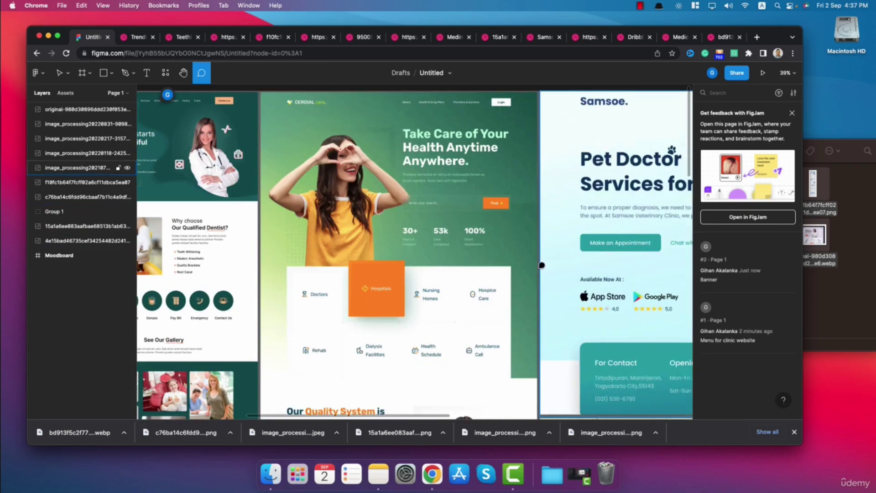
pyautogui.scroll(5, 372, 299)
pyautogui.scroll(-5, 365, 296)
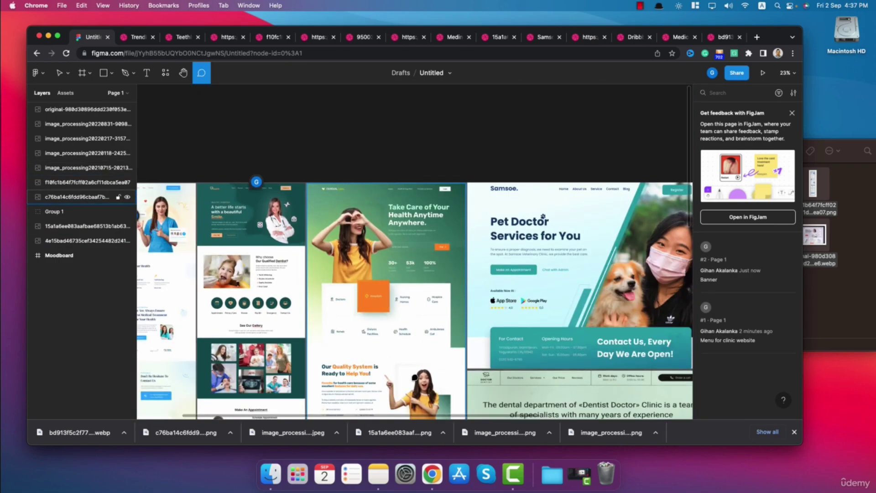
pyautogui.scroll(5, 360, 292)
pyautogui.scroll(-3, 360, 291)
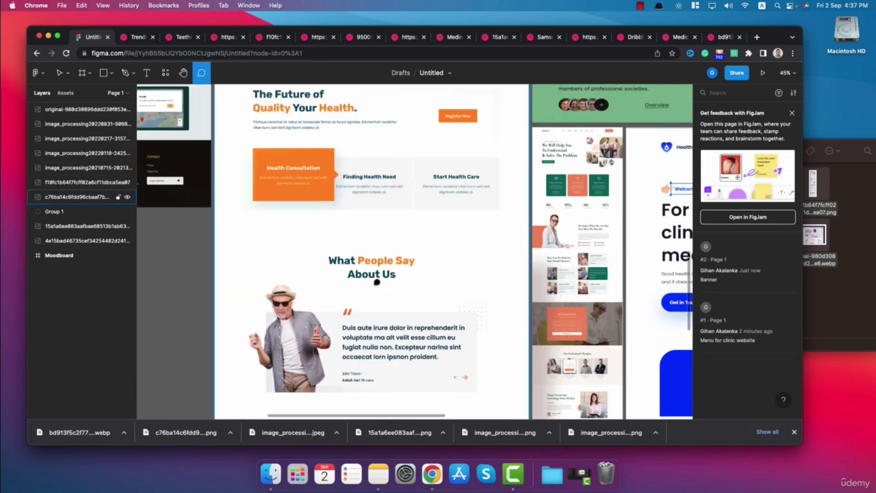
pyautogui.click(374, 286)
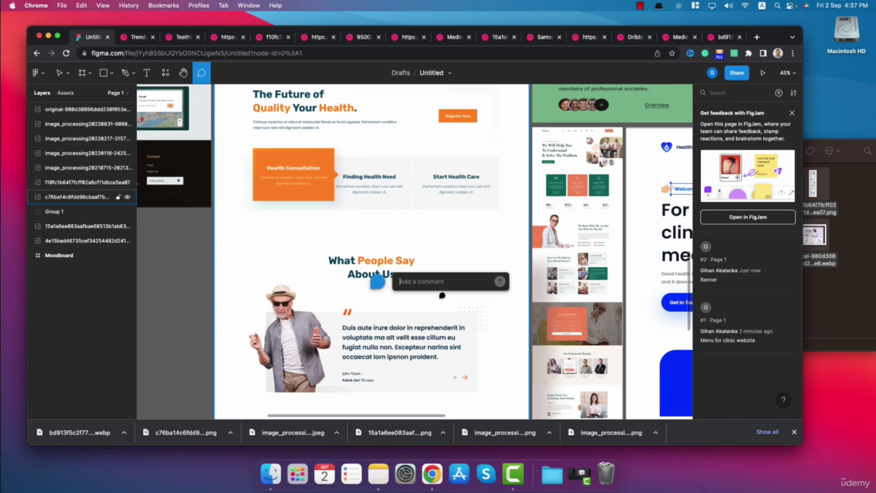
pyautogui.write('About')
pyautogui.press('Return')
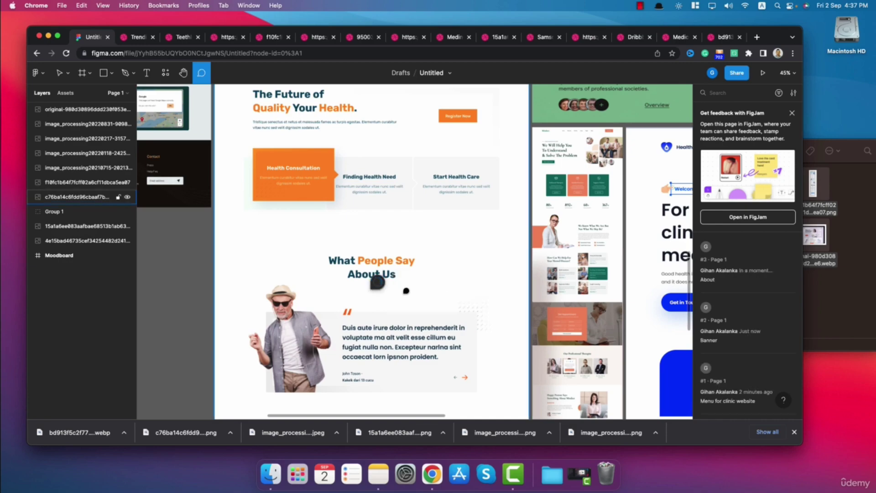
# Add the comment "Footer" on the footer of the Cerdial Care design
pyautogui.scroll(-5, 378, 285)
pyautogui.scroll(-3, 502, 319)
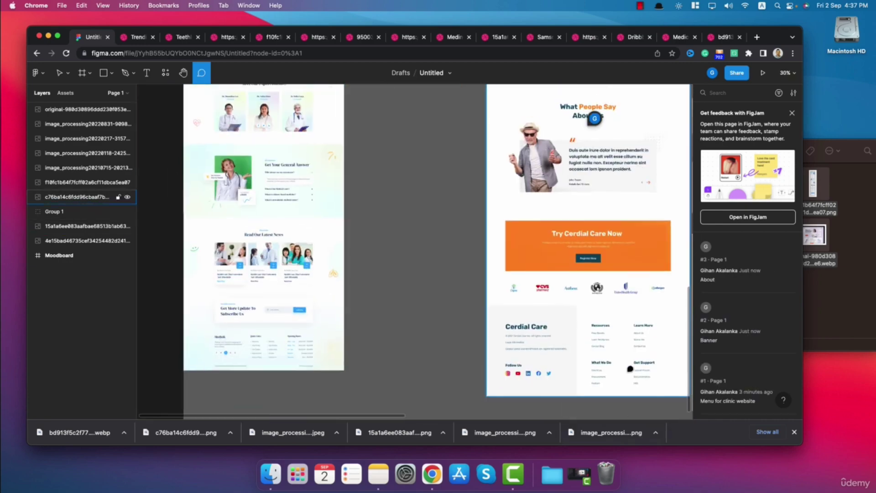
pyautogui.scroll(3, 631, 367)
pyautogui.scroll(-5, 631, 368)
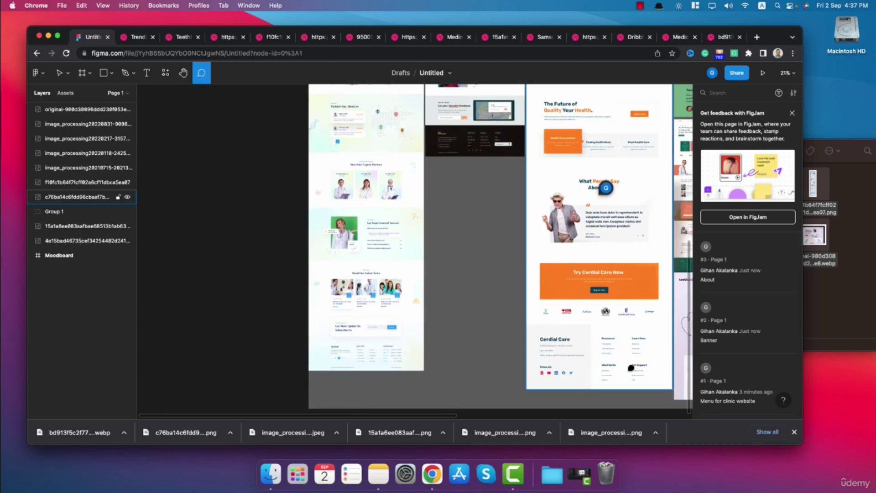
pyautogui.scroll(2, 631, 368)
pyautogui.hscroll(3, 630, 366)
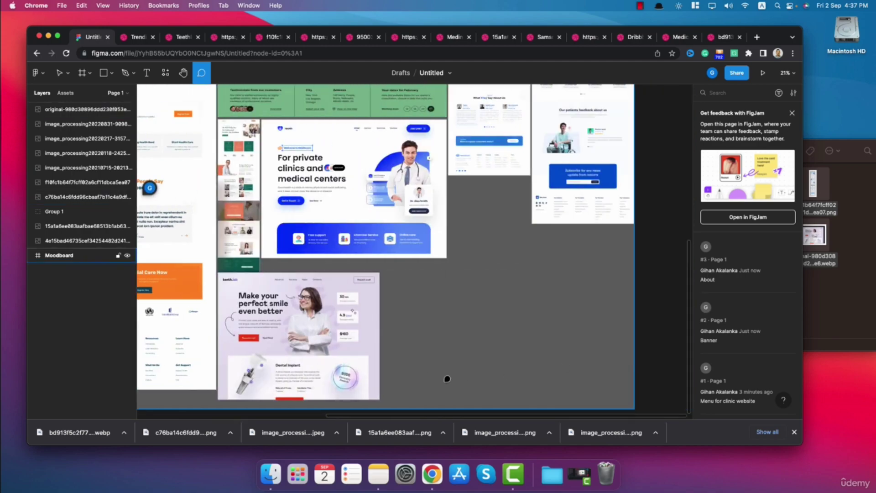
pyautogui.scroll(2, 462, 375)
pyautogui.hscroll(-5, 282, 339)
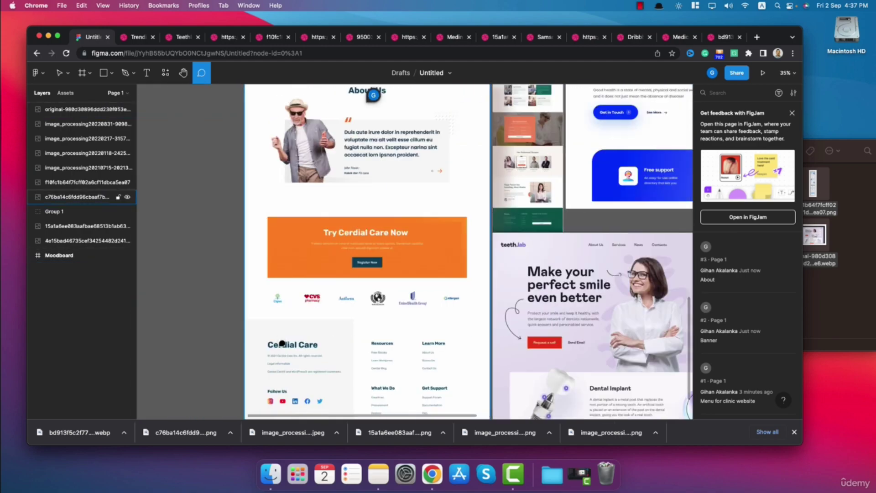
pyautogui.scroll(4, 282, 343)
pyautogui.scroll(-3, 428, 335)
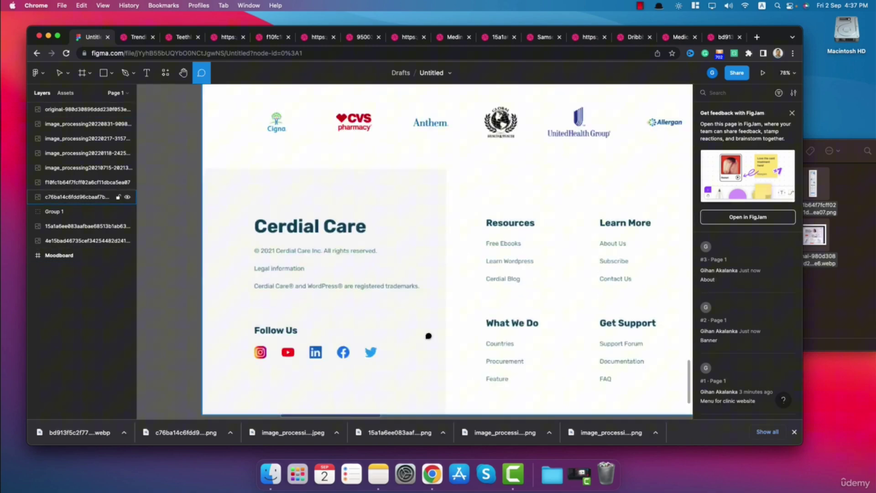
pyautogui.click(454, 267)
pyautogui.write('Footer')
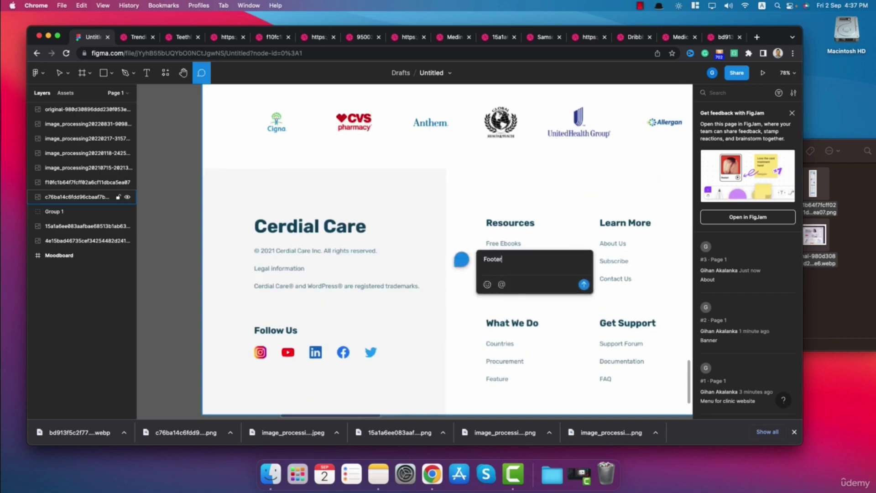
pyautogui.press('Return')
# Examine the testimonial, feedback and feature sections of the designs across the moodboard
pyautogui.scroll(5, 529, 284)
pyautogui.scroll(-5, 312, 350)
pyautogui.scroll(3, 312, 350)
pyautogui.scroll(-6, 313, 349)
pyautogui.scroll(3, 307, 348)
pyautogui.scroll(5, 307, 348)
pyautogui.scroll(-5, 303, 170)
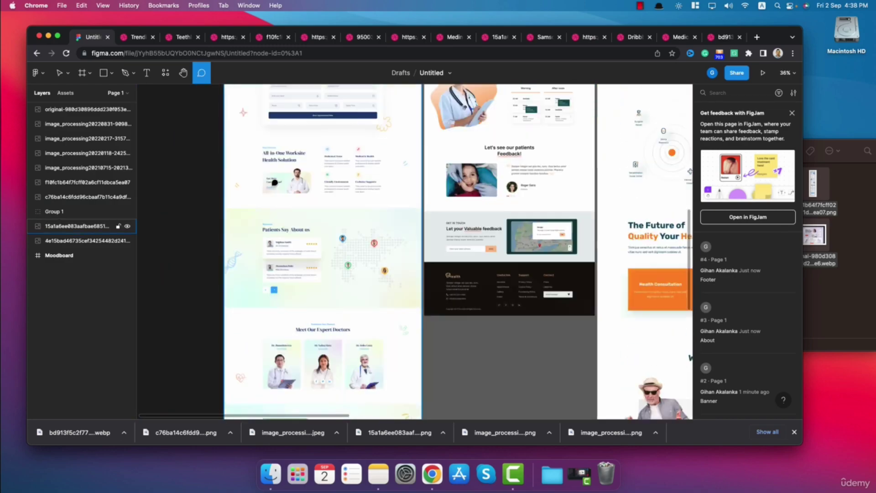
pyautogui.scroll(5, 481, 206)
pyautogui.scroll(-6, 542, 301)
pyautogui.scroll(3, 397, 290)
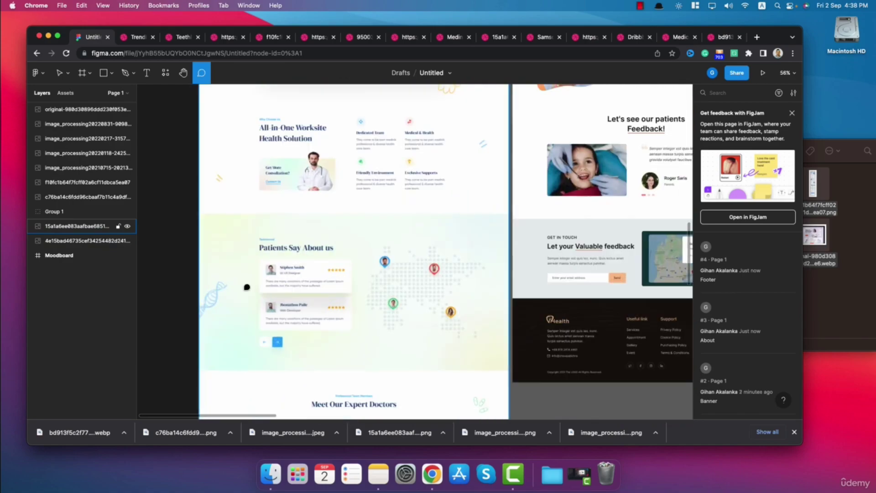
pyautogui.scroll(3, 546, 291)
pyautogui.scroll(-4, 571, 278)
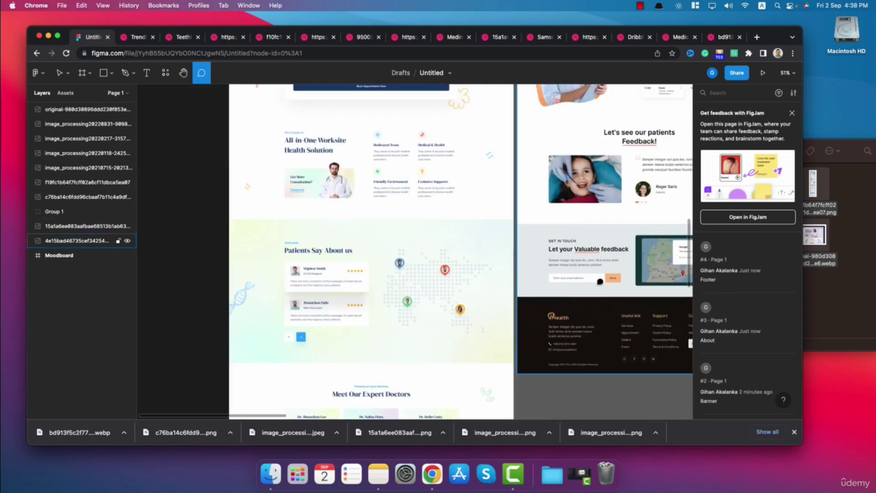
pyautogui.hscroll(-5, 625, 277)
pyautogui.hscroll(5, 625, 277)
pyautogui.scroll(4, 625, 278)
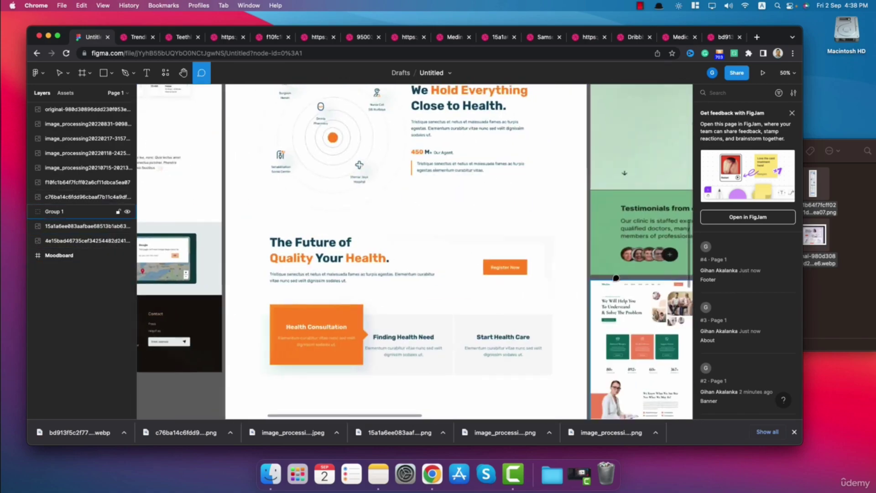
pyautogui.scroll(-6, 587, 278)
pyautogui.scroll(-6, 540, 368)
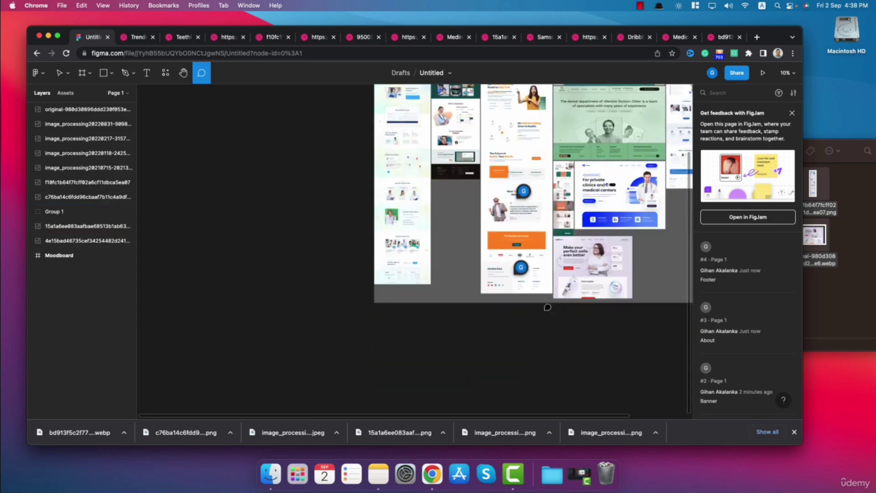
pyautogui.scroll(-2, 654, 254)
pyautogui.scroll(5, 652, 255)
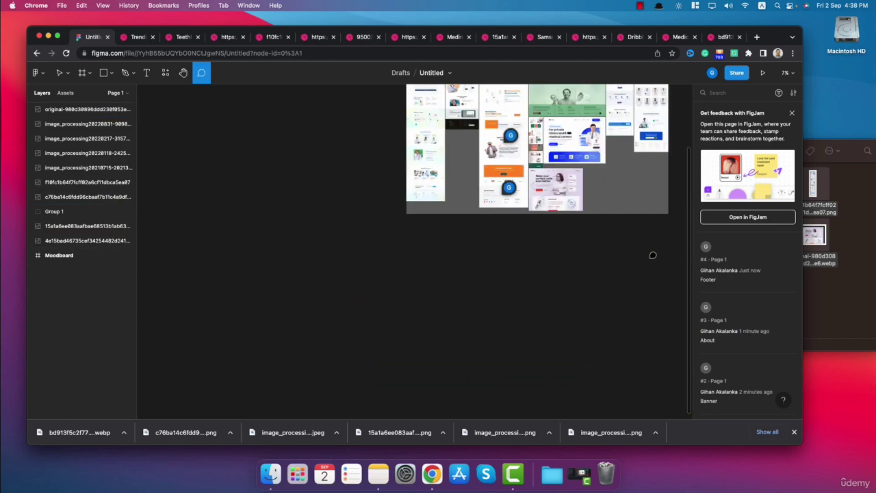
pyautogui.scroll(15, 535, 126)
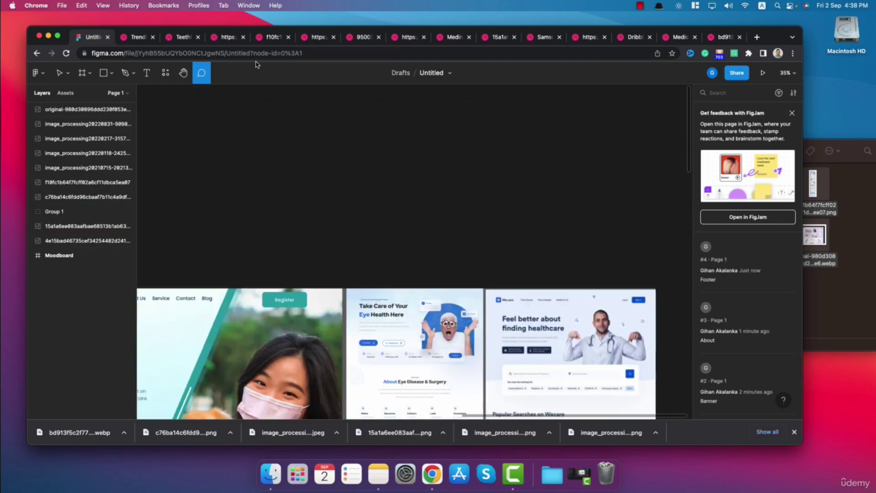
# Switch to Dribbble, search for "testimonials" and browse the results in the Web Design category
pyautogui.click(137, 37)
pyautogui.scroll(-5, 341, 120)
pyautogui.scroll(15, 341, 120)
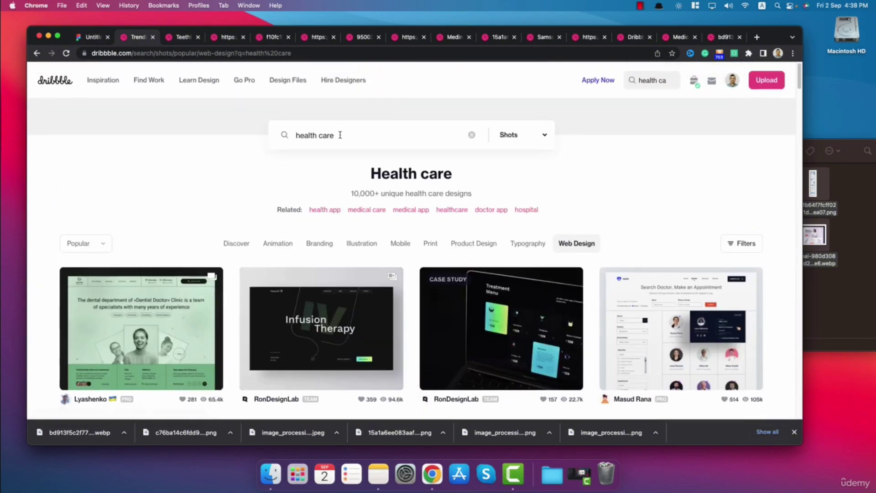
pyautogui.press('super+a')
pyautogui.press('BackSpace')
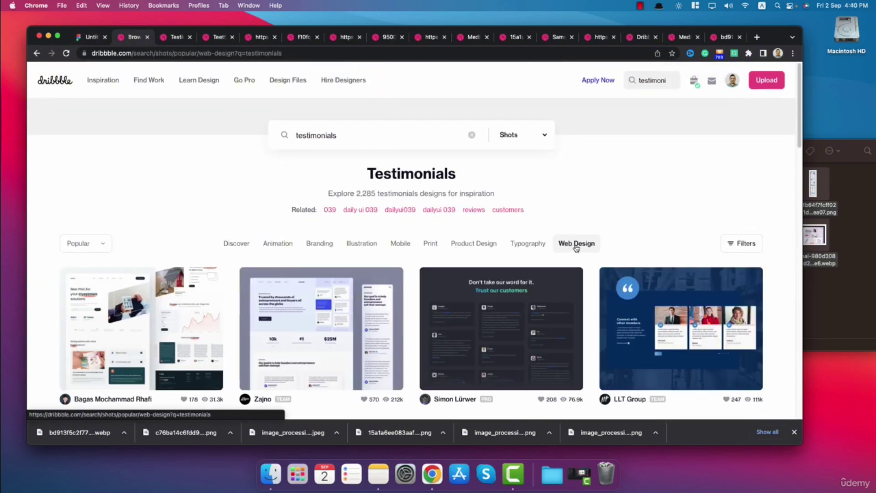
pyautogui.click(576, 244)
pyautogui.scroll(-6, 182, 260)
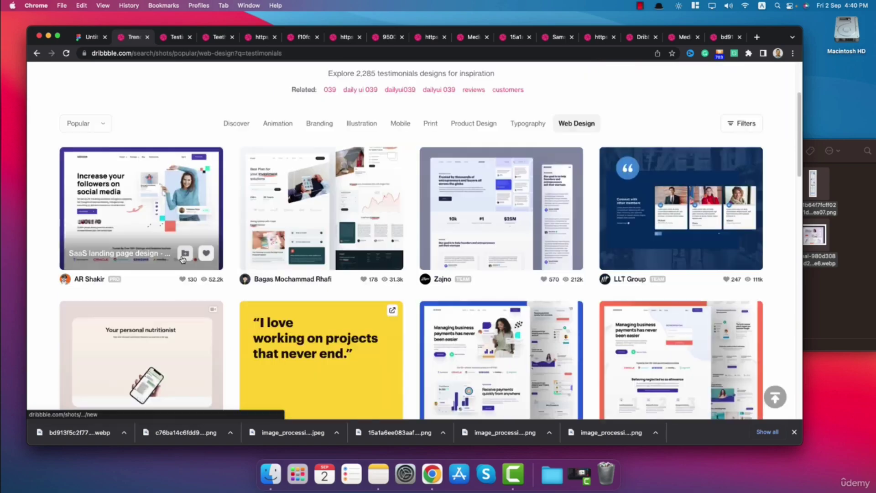
pyautogui.scroll(-10, 182, 260)
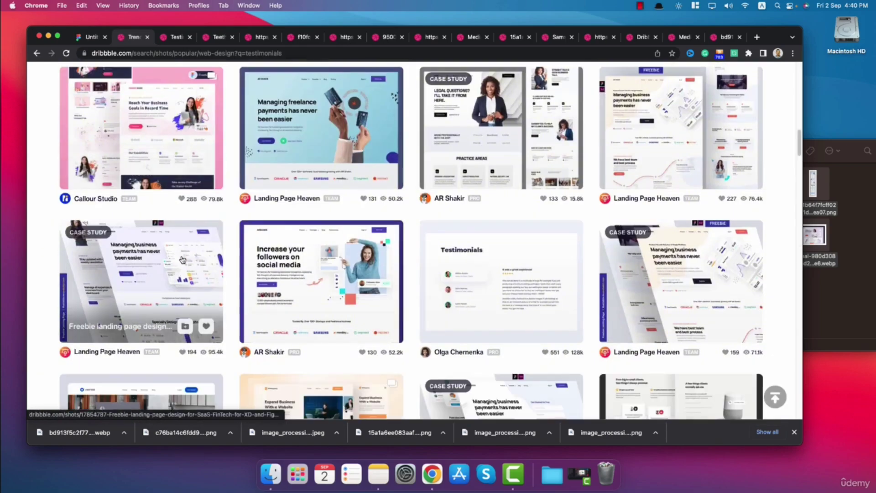
pyautogui.scroll(-10, 471, 217)
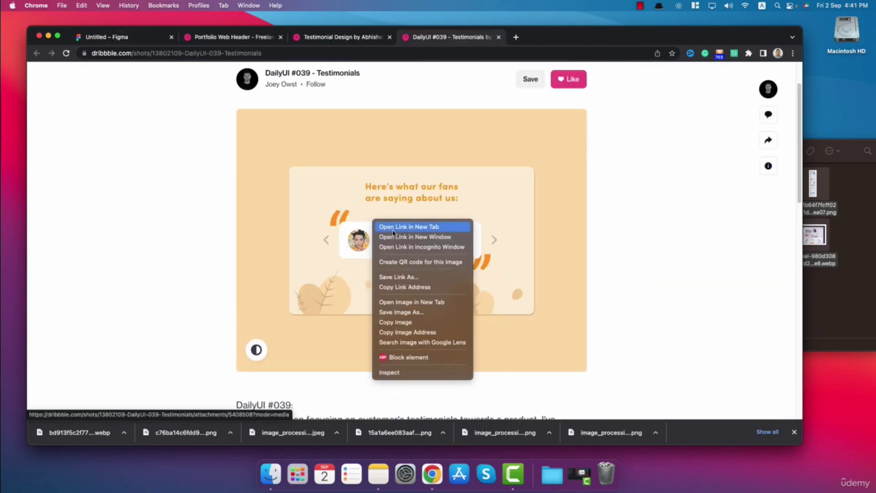
# Save the images of the "DailyUI #039 - Testimonials" and "Testimonial Design" shots
pyautogui.rightClick(356, 213)
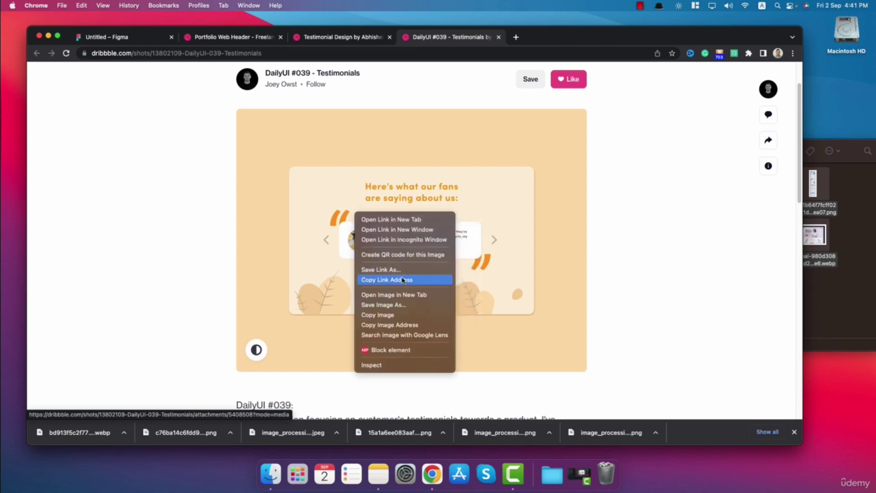
pyautogui.click(388, 305)
pyautogui.press('Return')
pyautogui.click(353, 40)
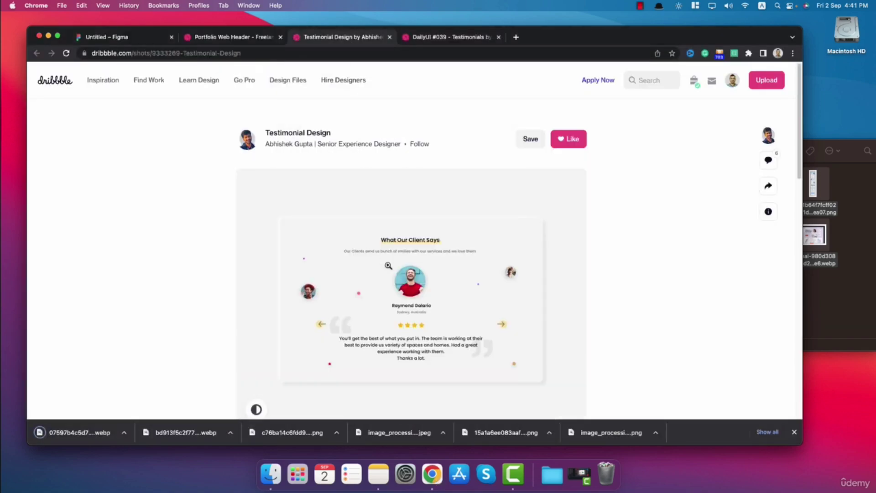
pyautogui.scroll(-4, 392, 256)
pyautogui.rightClick(377, 162)
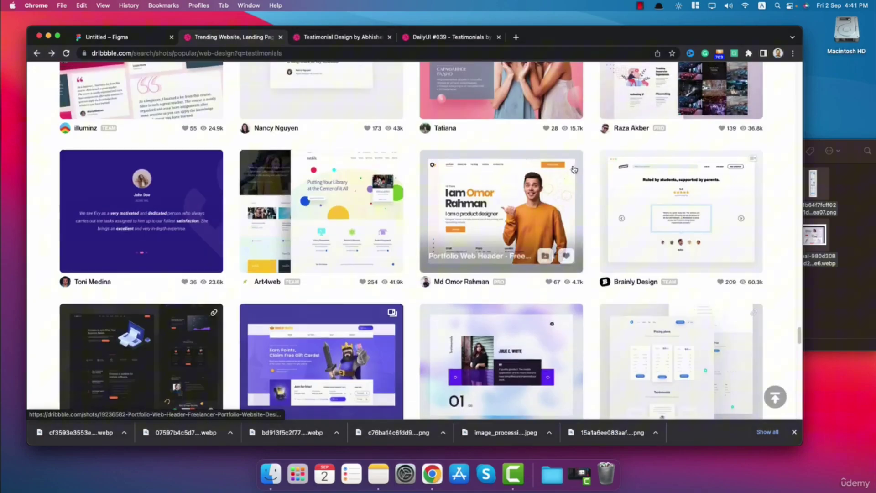
# Browse more testimonial designs, including the search results for "testimonial section"
pyautogui.scroll(-20, 574, 169)
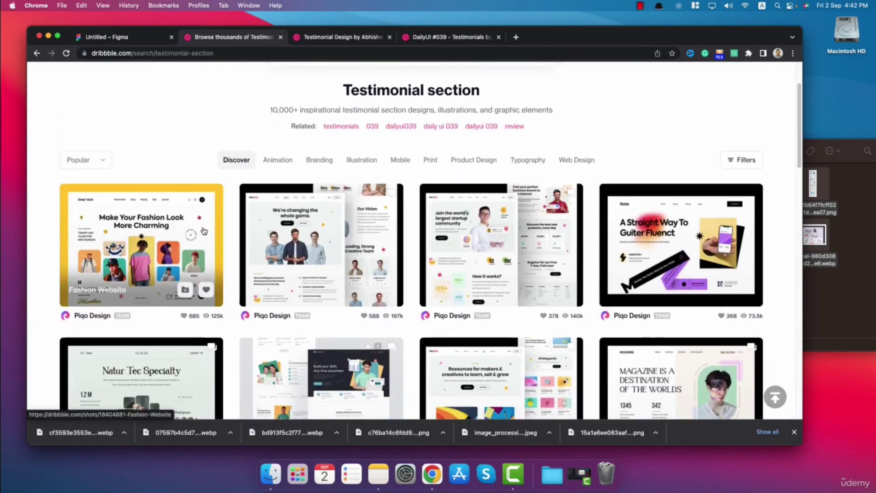
pyautogui.scroll(-5, 204, 231)
pyautogui.scroll(7, 204, 230)
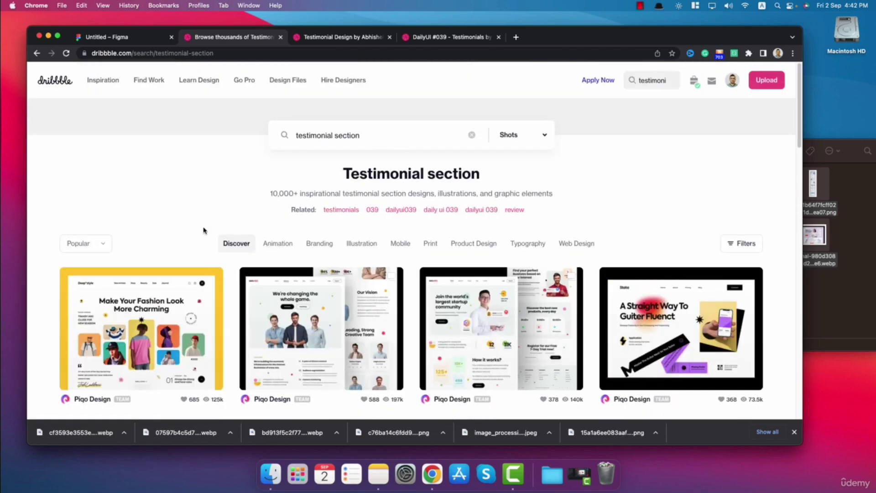
# Search Dribbble for "portfolio website" and browse the resulting designs
pyautogui.click(273, 128)
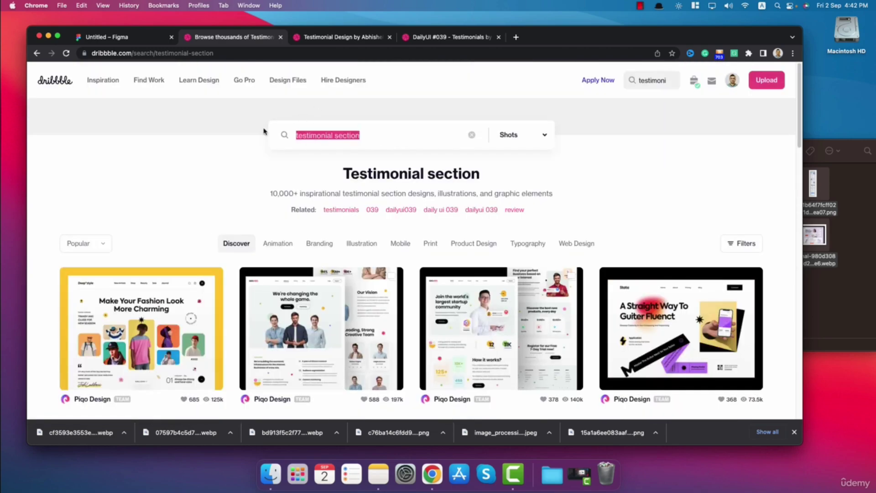
pyautogui.write('portfolio website')
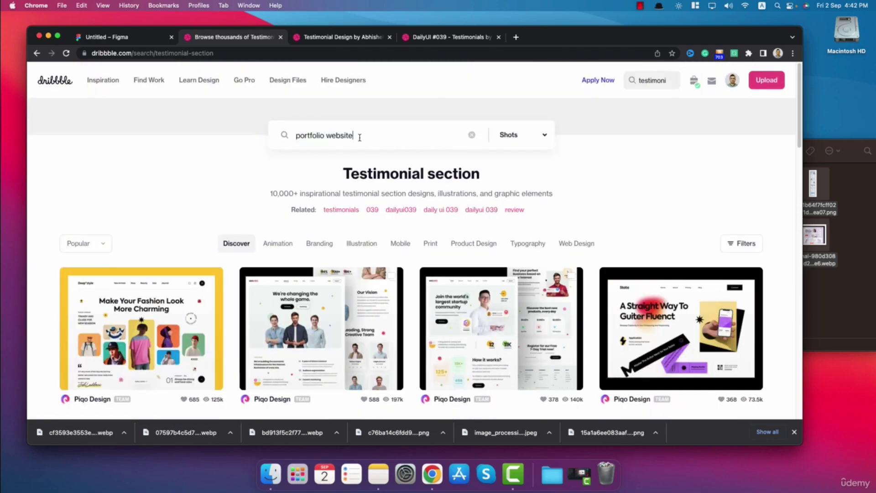
pyautogui.press('Return')
pyautogui.scroll(-5, 410, 191)
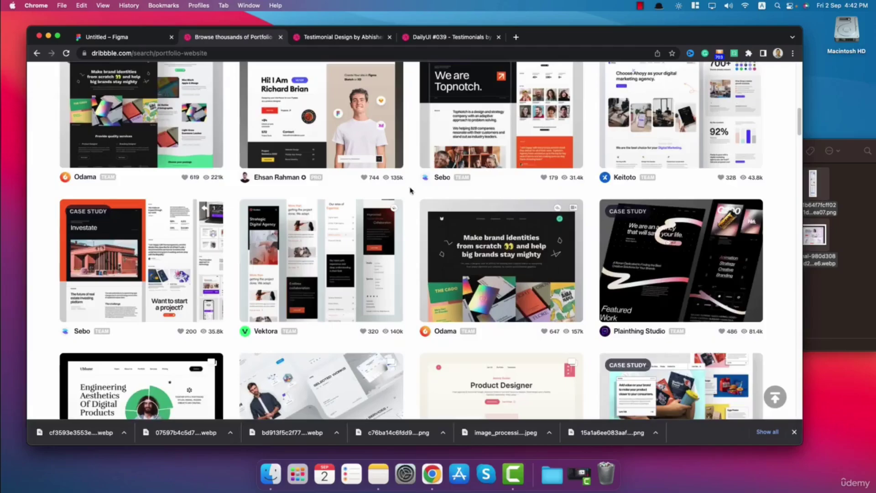
pyautogui.scroll(-7, 410, 191)
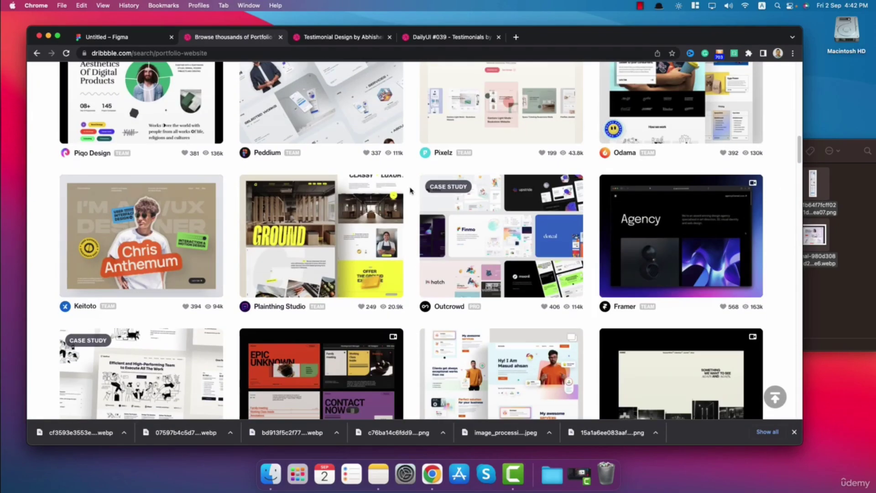
pyautogui.scroll(12, 410, 191)
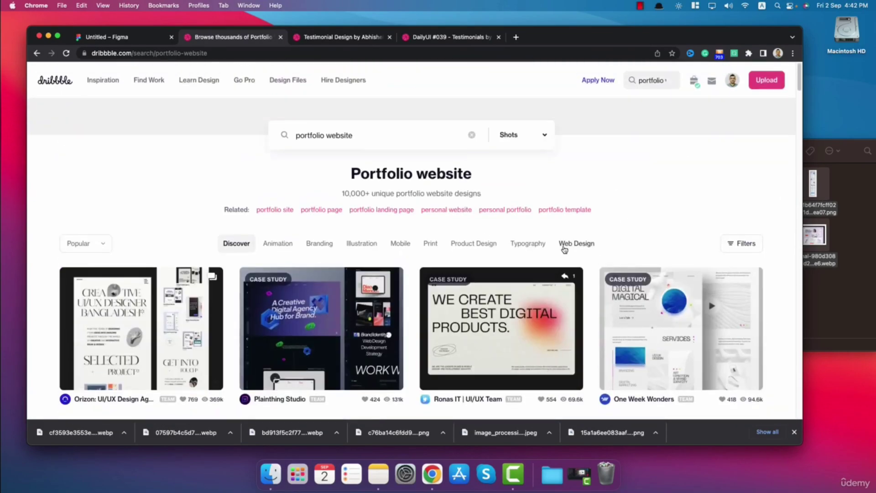
# Filter the portfolio website results to Web Design and open the freelancer portfolio, Personal Portfolio Website and Portfolio Landing Page shots
pyautogui.click(564, 250)
pyautogui.scroll(-4, 646, 280)
pyautogui.keyDown('super'); pyautogui.click(647, 280); pyautogui.keyUp('super')
pyautogui.scroll(-6, 646, 281)
pyautogui.rightClick(679, 237)
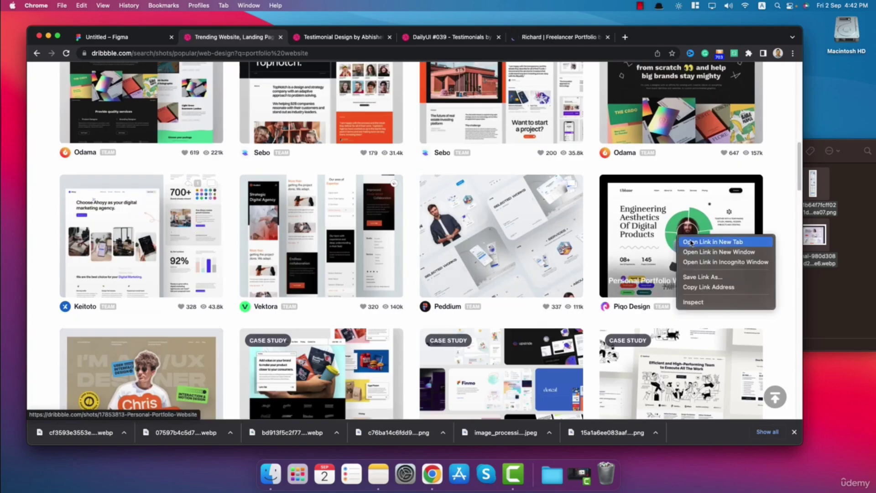
pyautogui.click(713, 242)
pyautogui.click(491, 258)
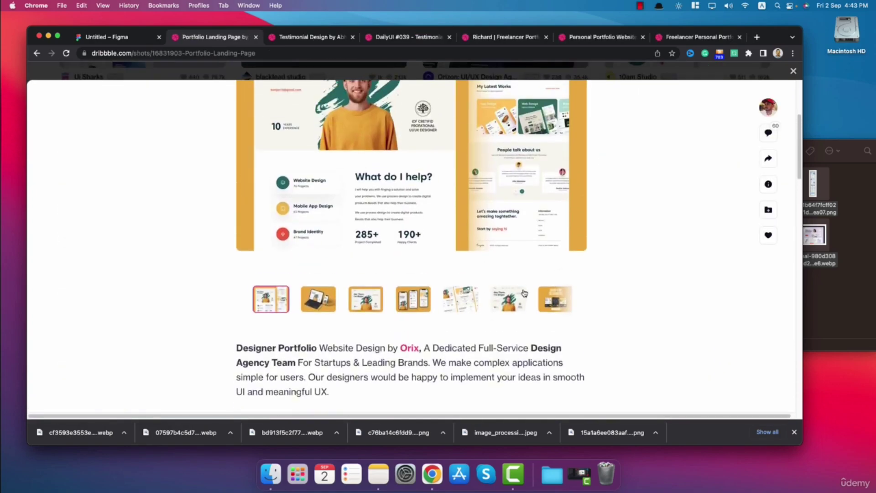
# Open the full-size homepage image of the Portfolio Landing Page shot, check its "People talk about us" section and save the image
pyautogui.click(509, 299)
pyautogui.click(376, 237)
pyautogui.scroll(-5, 377, 238)
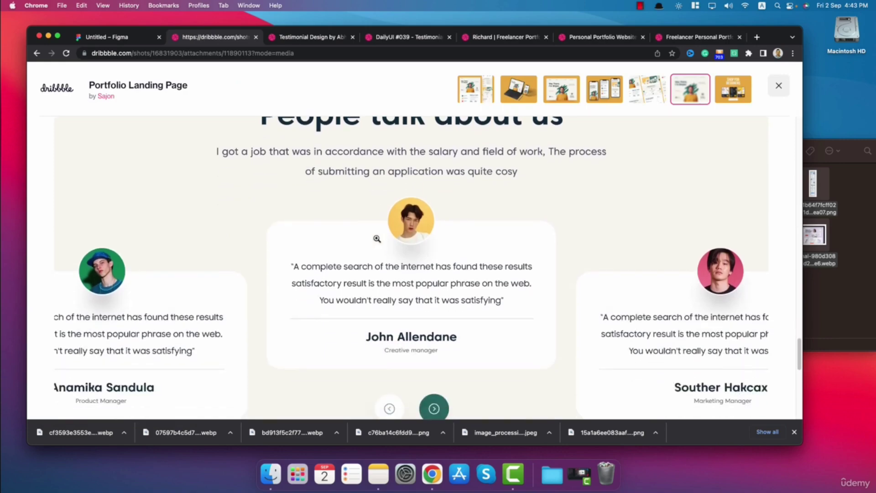
pyautogui.scroll(-5, 377, 239)
pyautogui.scroll(8, 377, 239)
pyautogui.scroll(-3, 376, 255)
pyautogui.scroll(-5, 376, 263)
pyautogui.scroll(7, 376, 263)
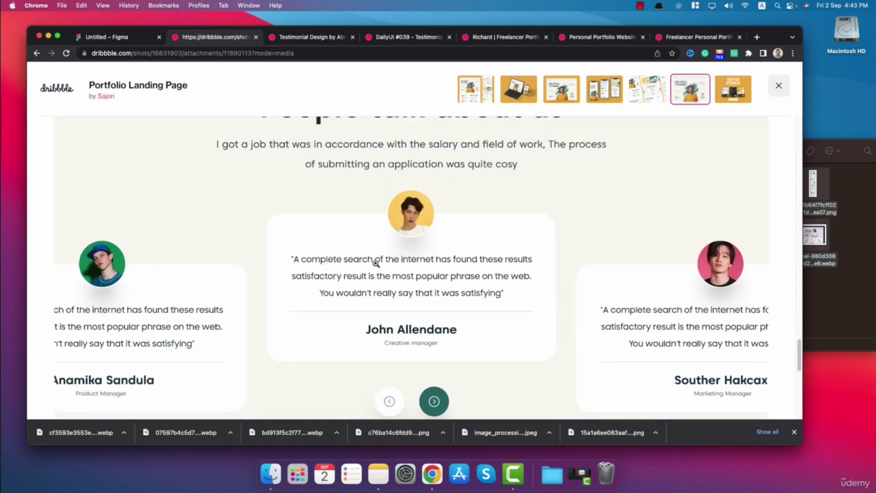
pyautogui.scroll(-2, 375, 263)
pyautogui.rightClick(416, 183)
pyautogui.click(448, 198)
pyautogui.press('Return')
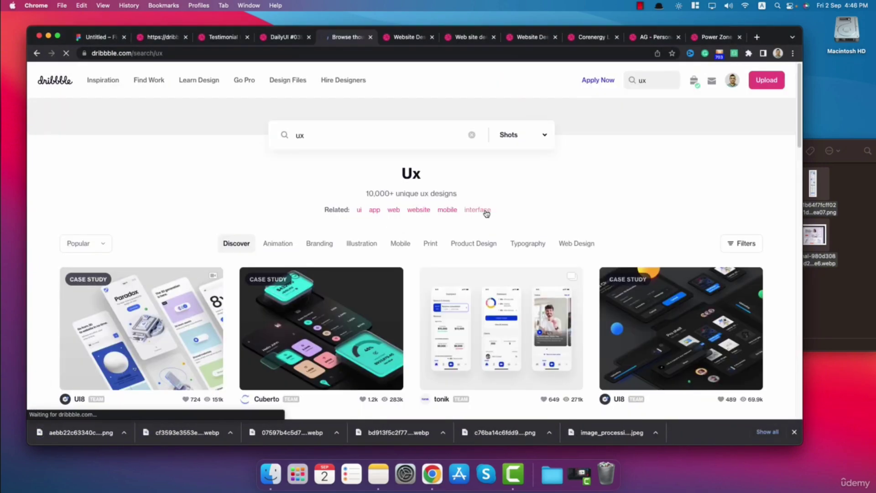
# Browse the "ux" search results on Dribbble and view the Sonox Website shot
pyautogui.scroll(-15, 513, 326)
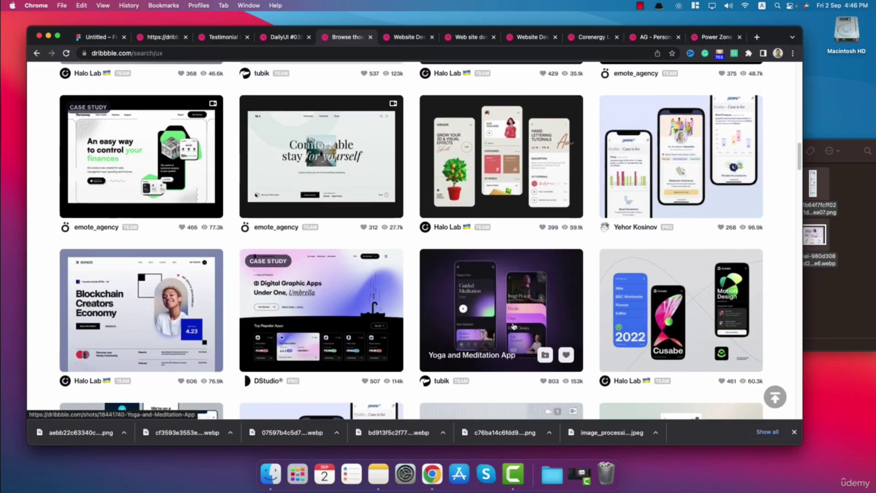
pyautogui.scroll(-3, 281, 184)
pyautogui.click(282, 185)
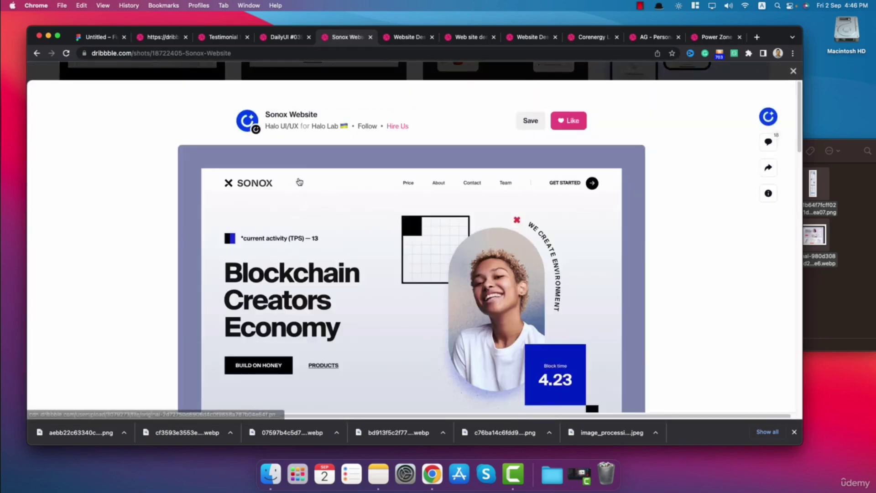
pyautogui.scroll(-6, 485, 214)
pyautogui.scroll(-2, 482, 210)
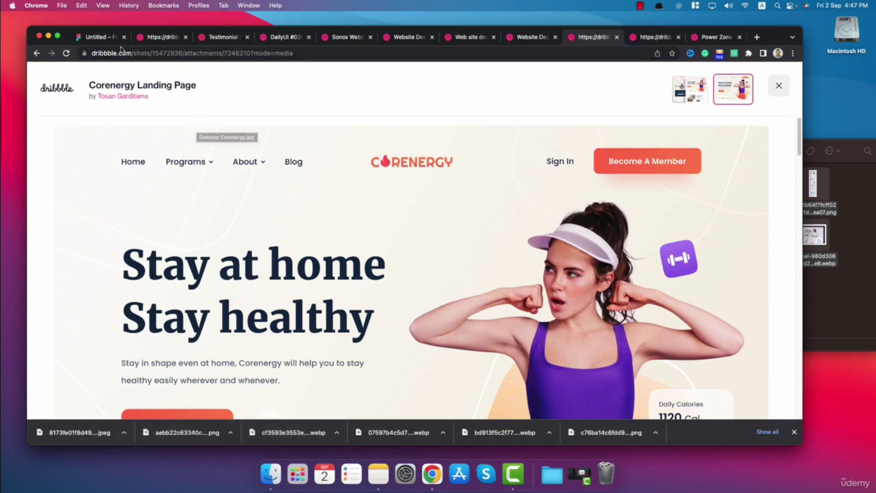
# Switch to the Figma file and place the downloaded aebb22c63340c and 8173fe01f8d49 images in the empty area of the Moodboard frame
pyautogui.click(98, 37)
pyautogui.moveTo(188, 432); pyautogui.dragTo(403, 293)
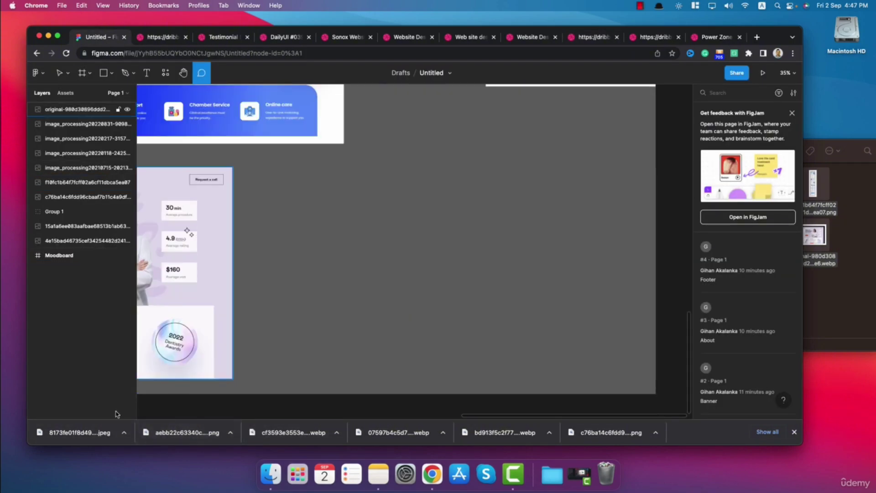
pyautogui.moveTo(98, 430); pyautogui.dragTo(377, 181)
pyautogui.click(398, 325)
pyautogui.press('Escape')
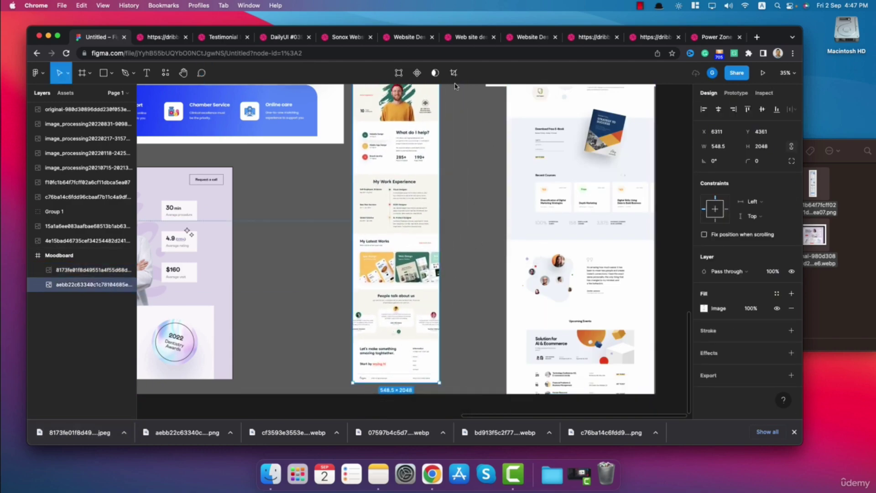
# Crop the tall portfolio landing page image to its "People talk about us" section and move it into the moodboard's empty area
pyautogui.click(453, 73)
pyautogui.moveTo(396, 382); pyautogui.dragTo(396, 338)
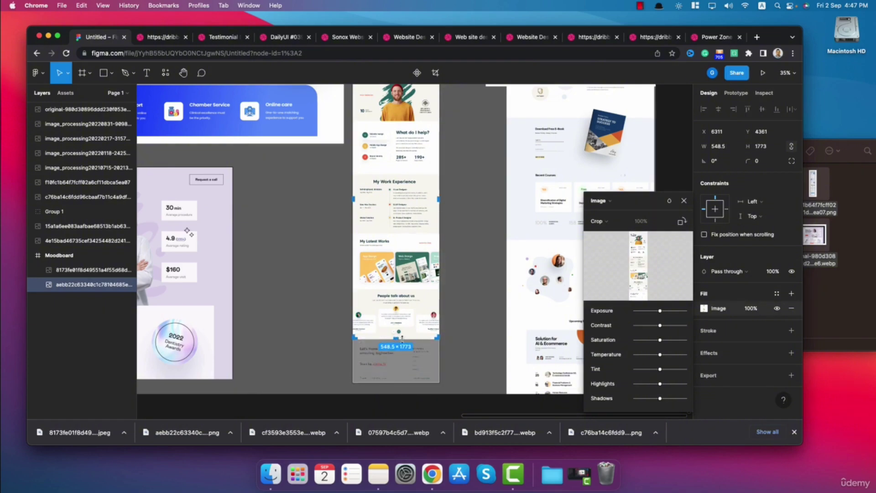
pyautogui.scroll(3, 394, 126)
pyautogui.moveTo(394, 118); pyautogui.dragTo(394, 345)
pyautogui.press('Return')
pyautogui.moveTo(405, 378); pyautogui.dragTo(288, 258)
# Crop the 8173fe01f8d49 landing page image to its testimonial quote section, about 934 × 439
pyautogui.click(580, 320)
pyautogui.scroll(5, 568, 213)
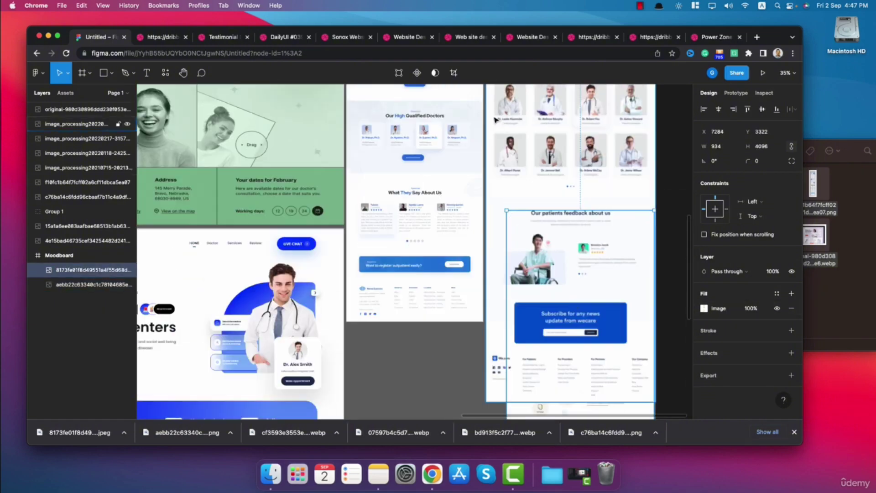
pyautogui.doubleClick(568, 214)
pyautogui.moveTo(568, 213); pyautogui.dragTo(588, 353)
pyautogui.scroll(-10, 588, 353)
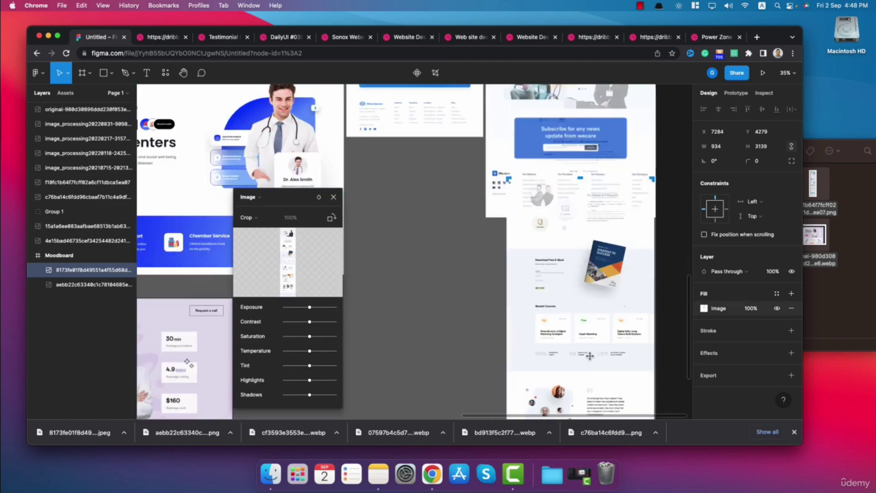
pyautogui.moveTo(580, 399); pyautogui.dragTo(581, 244)
pyautogui.scroll(10, 592, 284)
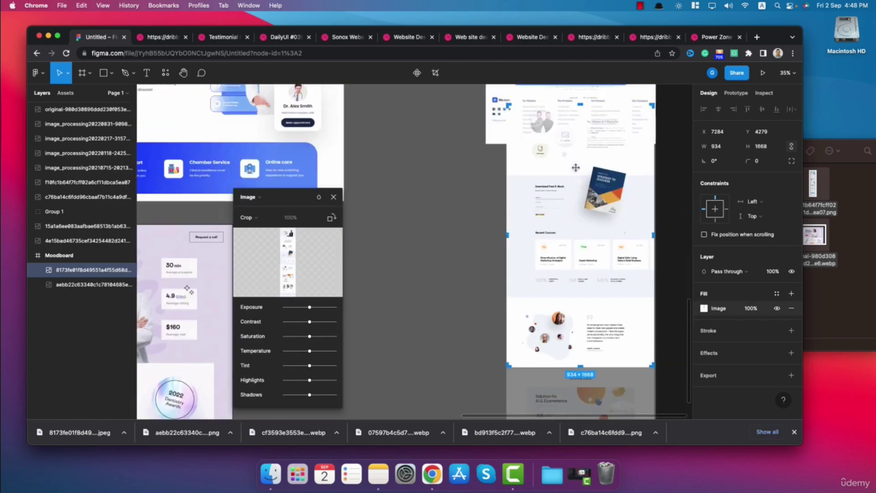
# Add the "What the Client Says" testimonial image to the moodboard beside the two cropped testimonial sections
pyautogui.press('super+v')
pyautogui.scroll(-5, 591, 284)
pyautogui.click(581, 342)
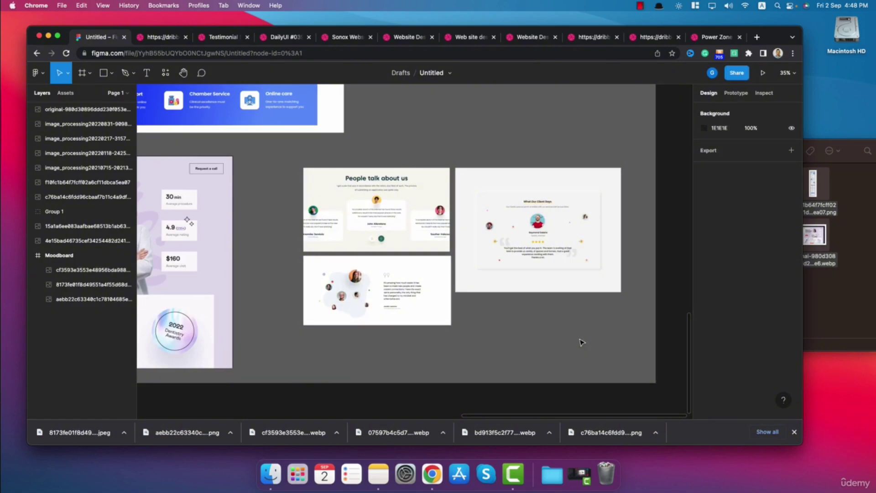
# Pin a comment reading "testimonials" on the cropped testimonial quote image
pyautogui.scroll(5, 519, 242)
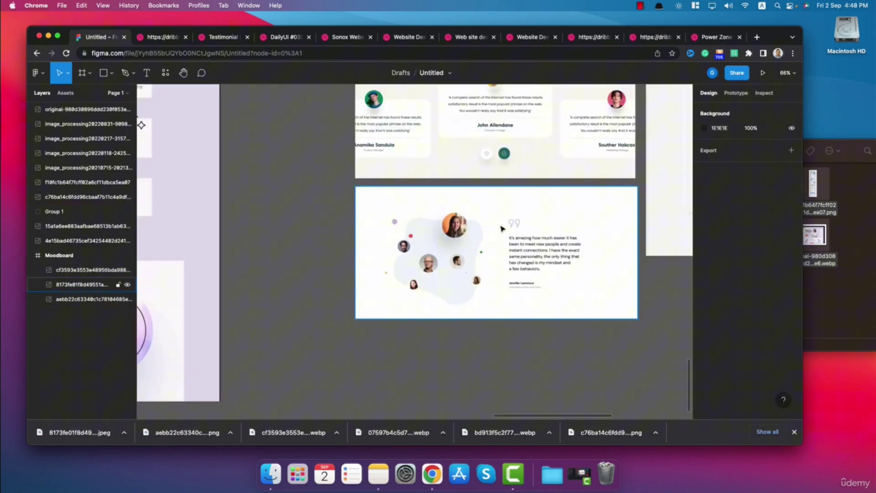
pyautogui.click(501, 227)
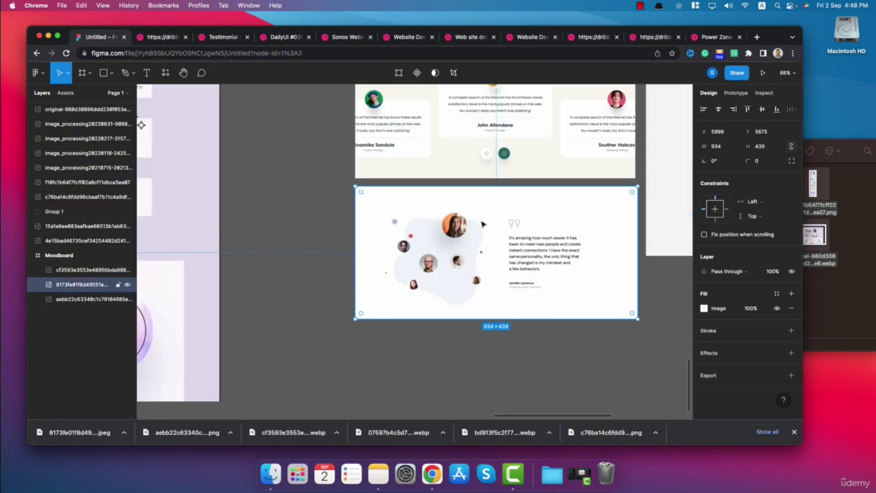
pyautogui.click(202, 74)
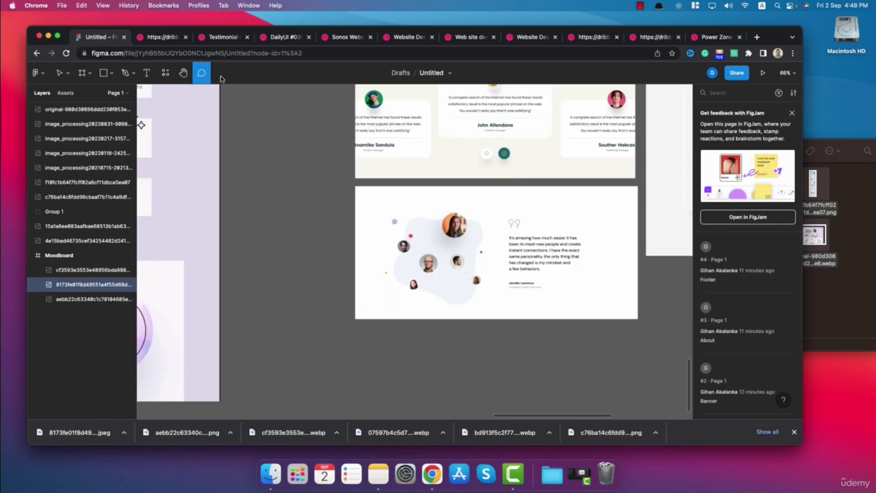
pyautogui.click(504, 201)
pyautogui.write('testimonials')
pyautogui.press('Return')
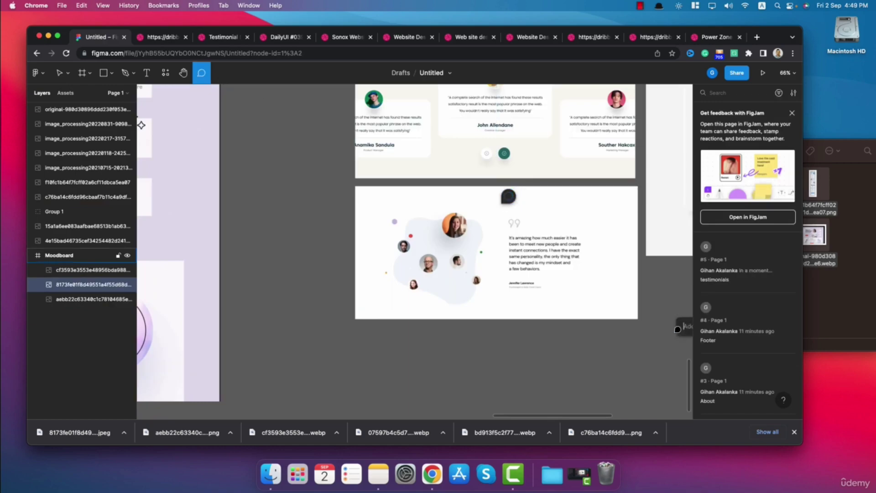
pyautogui.scroll(5, 678, 328)
pyautogui.scroll(-5, 681, 323)
pyautogui.press('Escape')
# Set the invite permission in the file's sharing options to "can edit" and copy the share link
pyautogui.scroll(5, 504, 348)
pyautogui.scroll(-5, 500, 347)
pyautogui.scroll(-10, 501, 348)
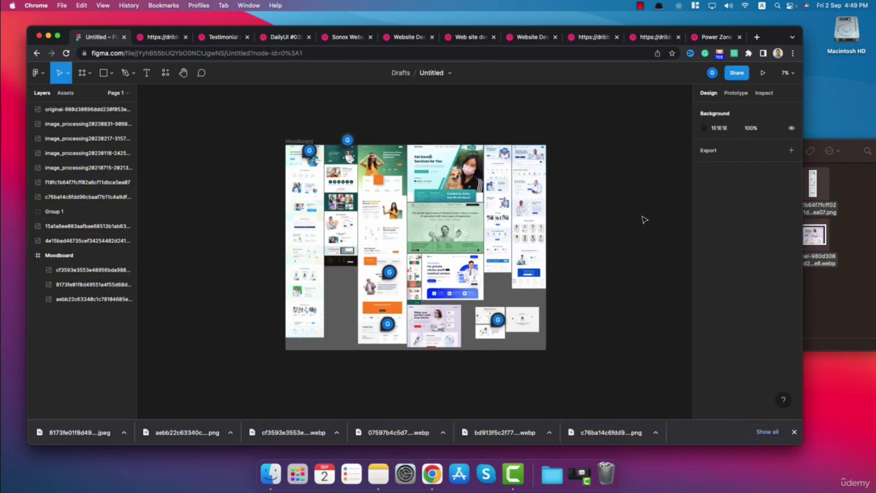
pyautogui.scroll(2, 555, 211)
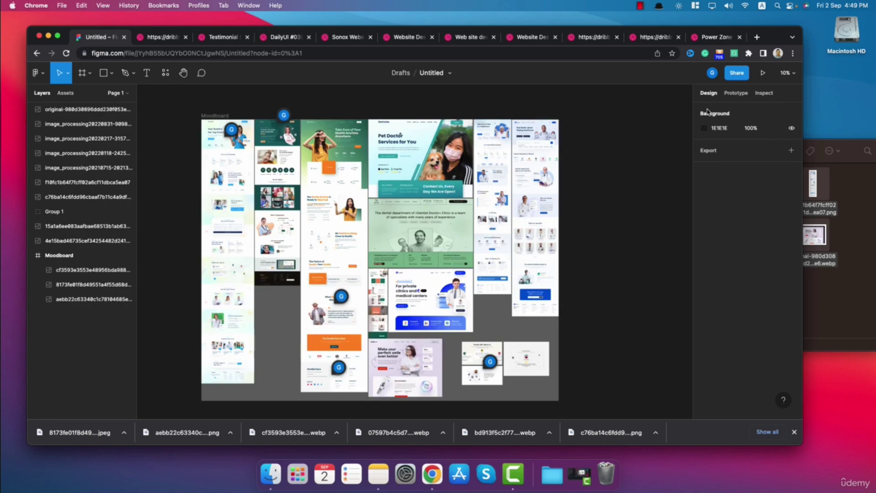
pyautogui.click(736, 75)
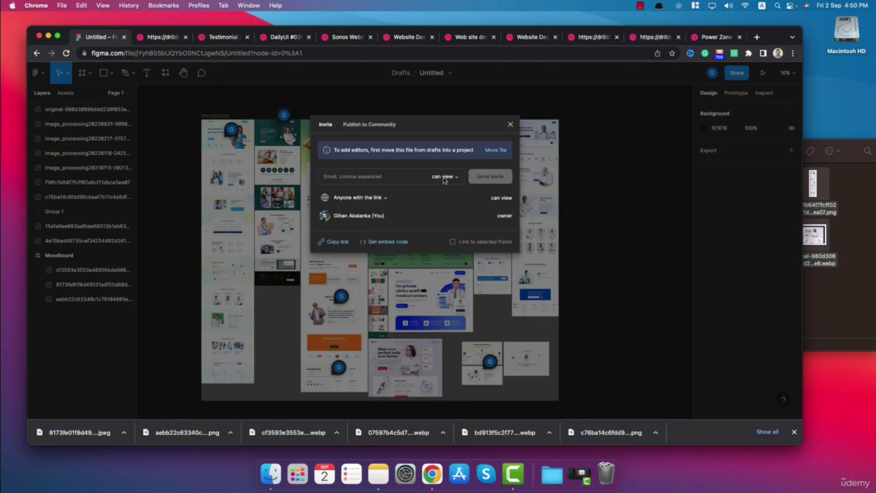
pyautogui.click(444, 177)
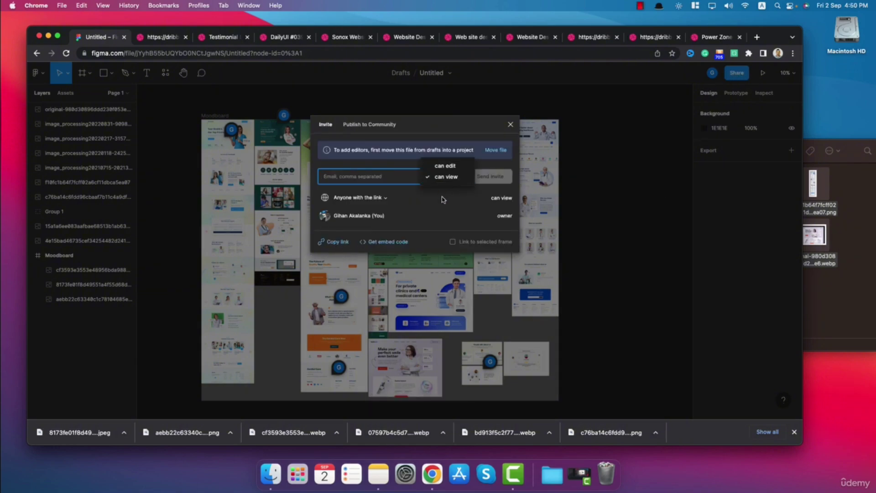
pyautogui.click(438, 167)
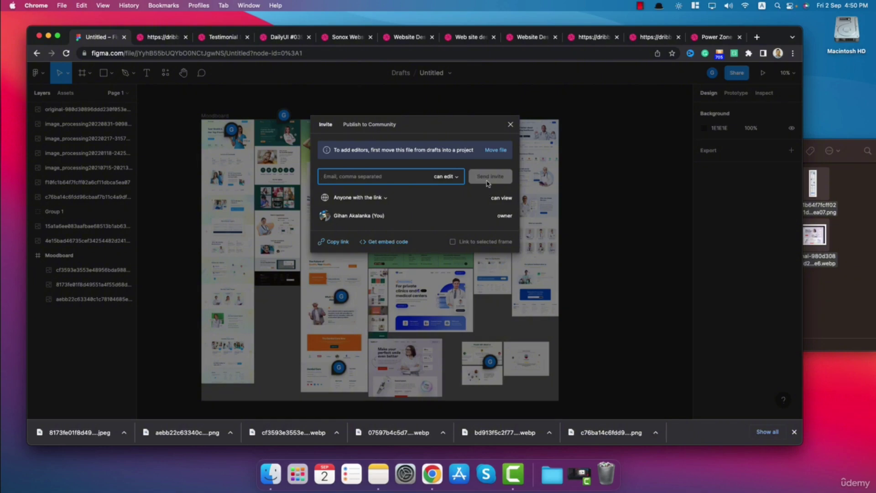
pyautogui.click(332, 242)
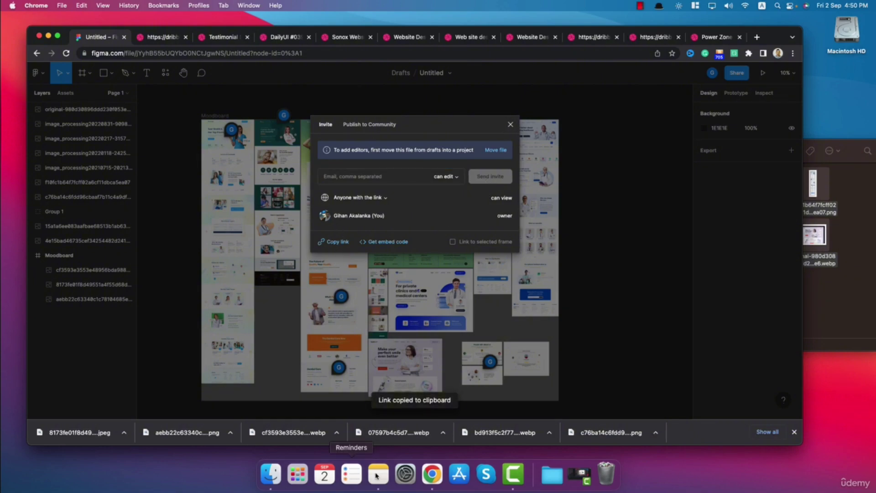
# Open the copied moodboard link in a new Incognito window
pyautogui.rightClick(433, 470)
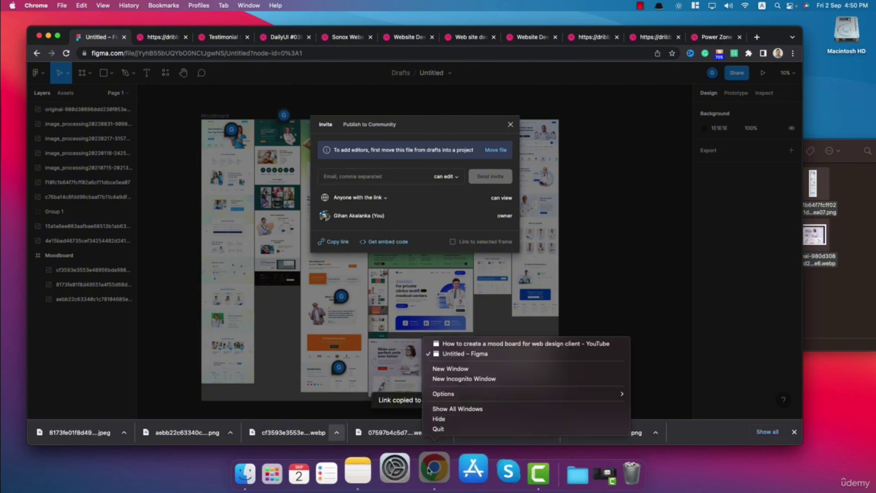
pyautogui.click(450, 379)
pyautogui.press('super+v')
pyautogui.press('Return')
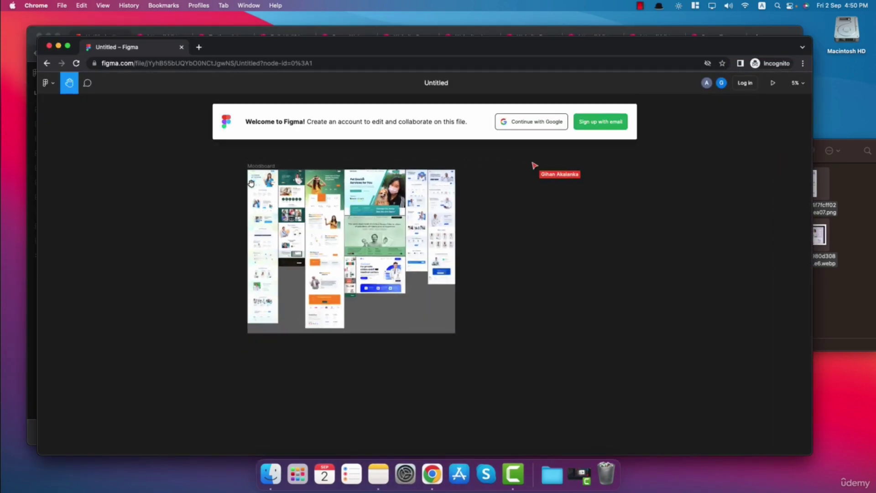
# Examine the shared moodboard as a logged-out viewer, checking the individual designs and the whole frame
pyautogui.scroll(5, 235, 285)
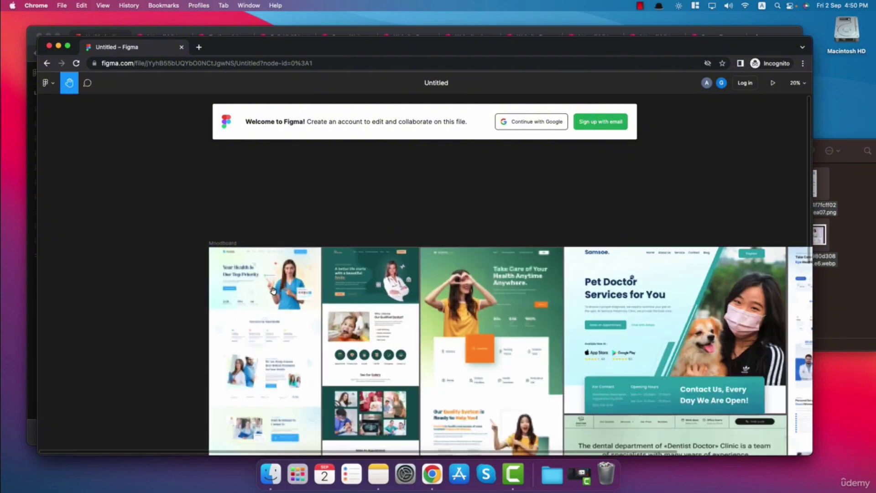
pyautogui.scroll(3, 132, 263)
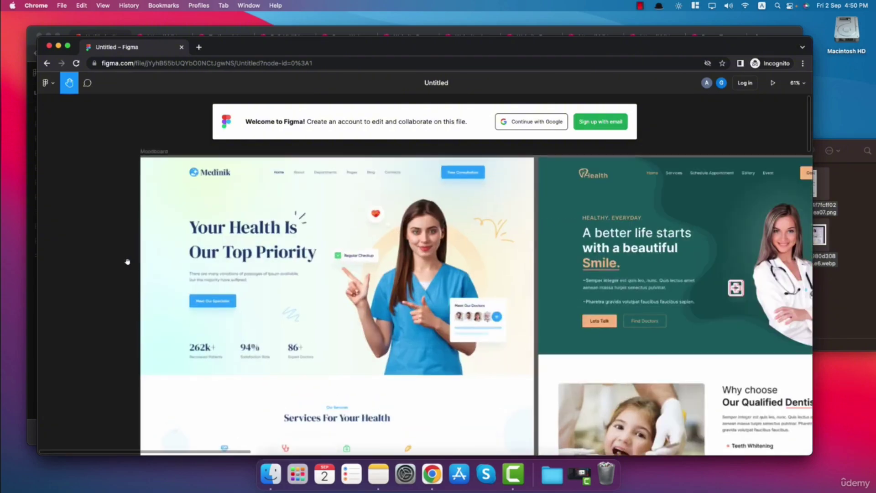
pyautogui.scroll(-5, 133, 261)
pyautogui.scroll(5, 135, 263)
pyautogui.scroll(5, 133, 261)
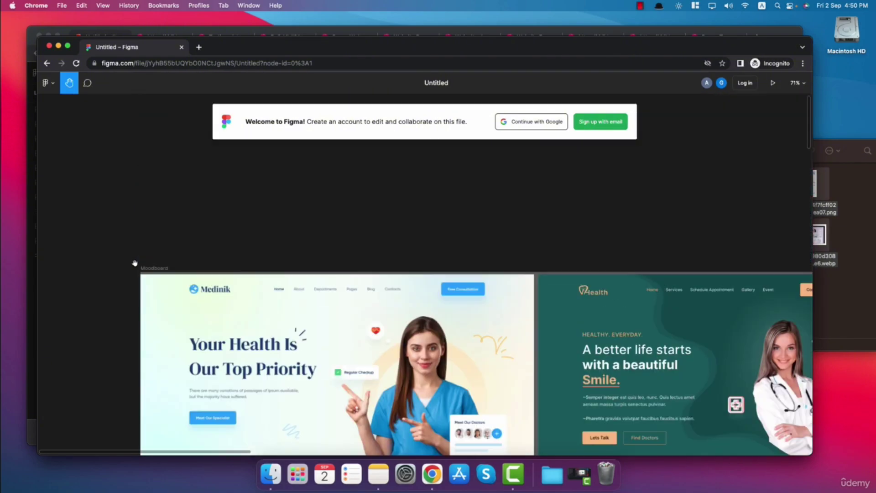
pyautogui.scroll(-10, 592, 336)
pyautogui.hscroll(-3, 591, 337)
pyautogui.hscroll(5, 592, 336)
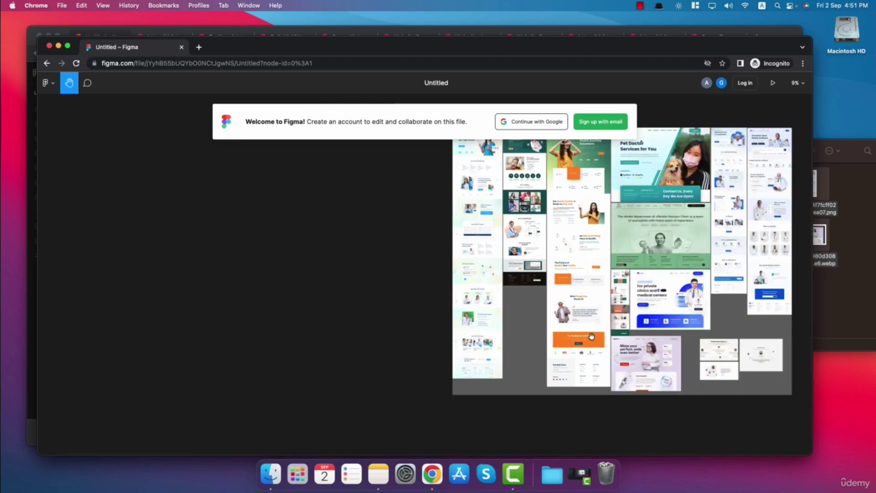
pyautogui.scroll(3, 556, 283)
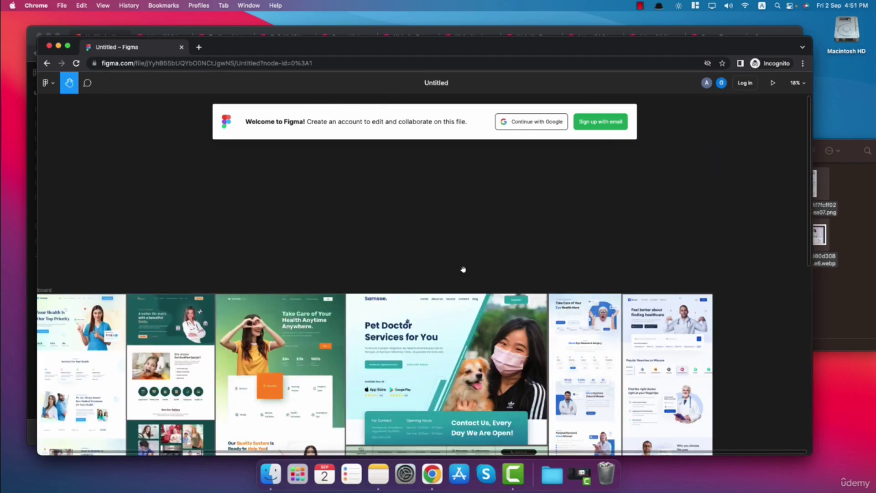
pyautogui.scroll(-6, 229, 288)
pyautogui.scroll(-2, 232, 340)
pyautogui.scroll(-3, 232, 340)
pyautogui.scroll(6, 195, 282)
pyautogui.scroll(3, 251, 325)
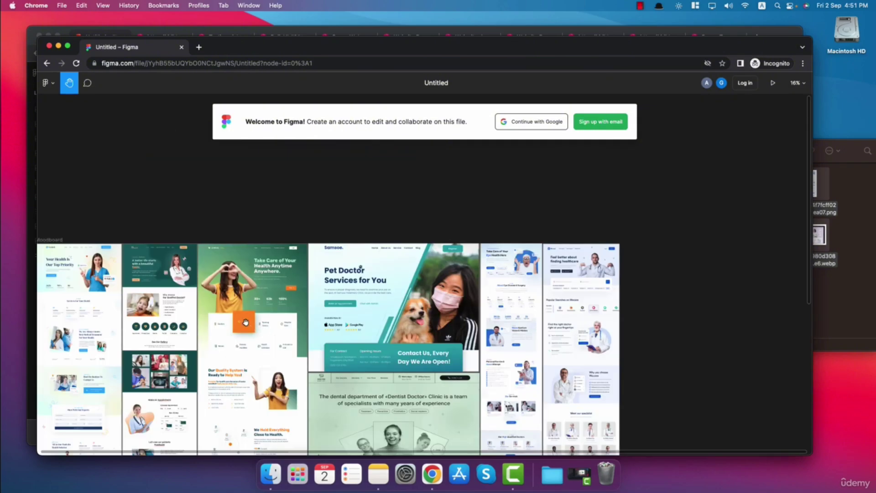
pyautogui.scroll(1, 450, 286)
pyautogui.scroll(-4, 450, 283)
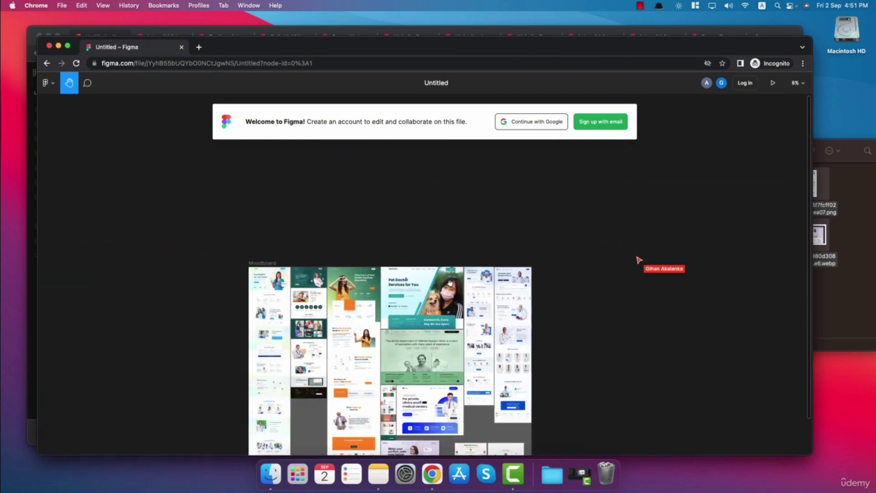
pyautogui.scroll(-3, 450, 283)
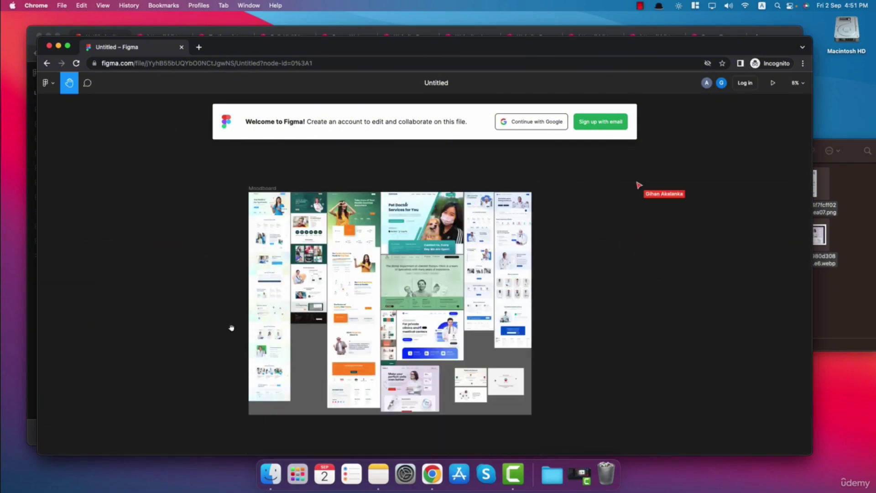